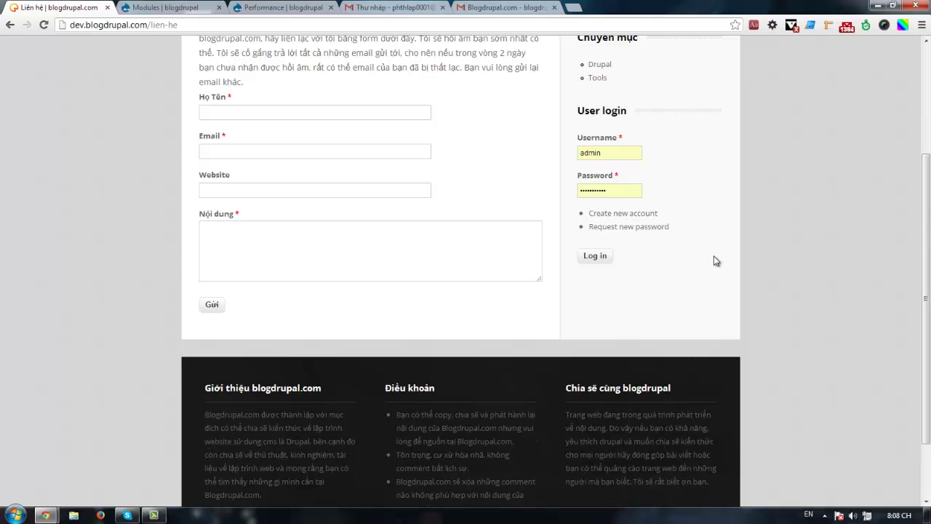
Fill the Họ Tên field with a saved name from autofill.
scroll(713, 255, up, 1)
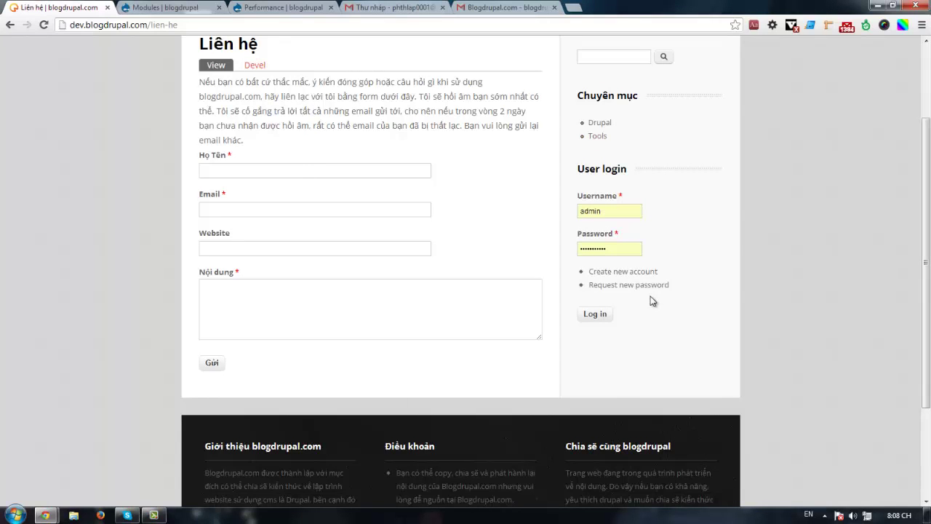
scroll(488, 239, up, 2)
scroll(451, 269, down, 1)
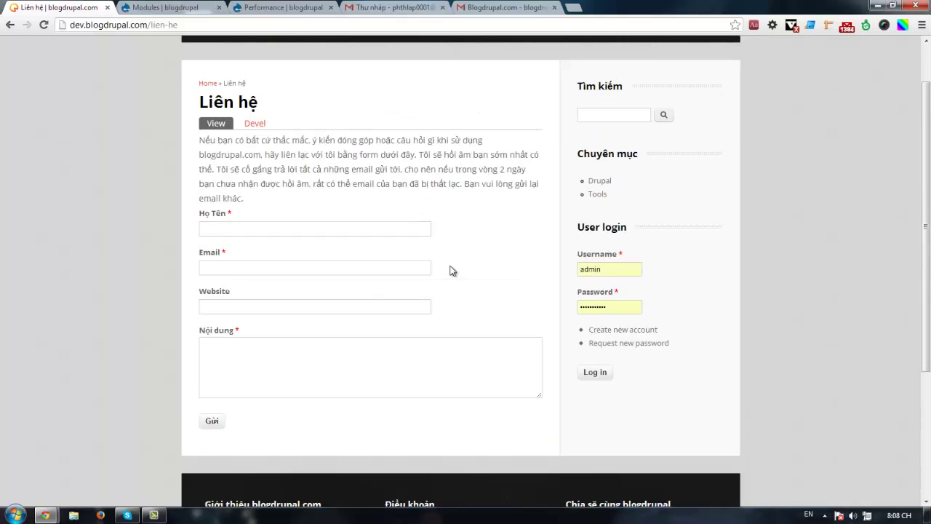
click(324, 366)
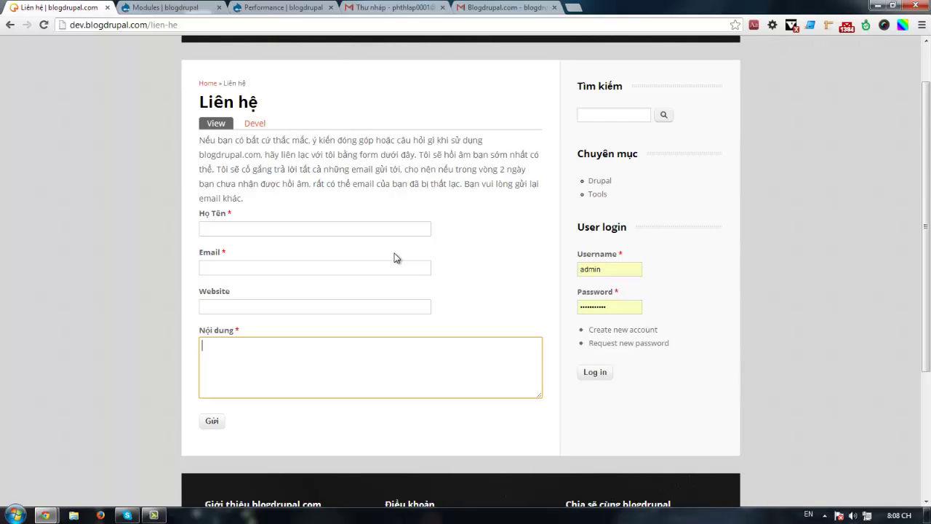
click(254, 230)
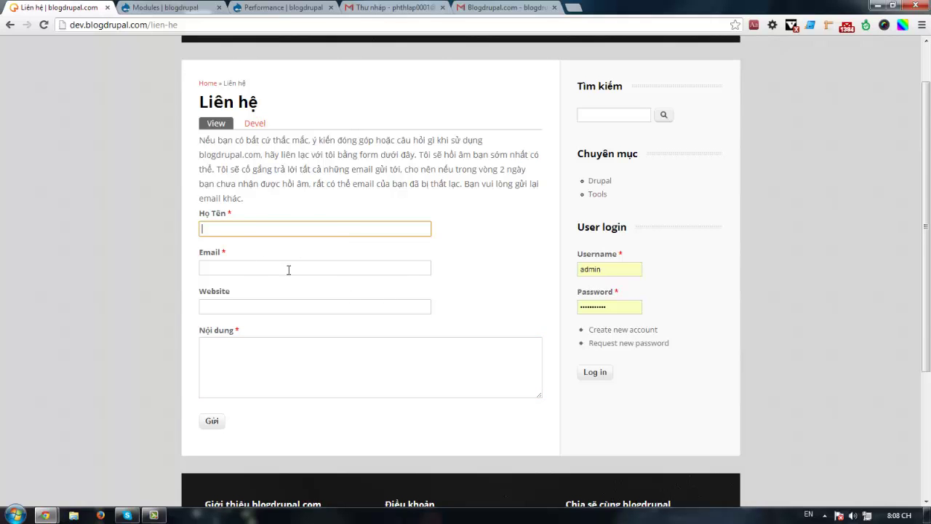
scroll(288, 270, up, 1)
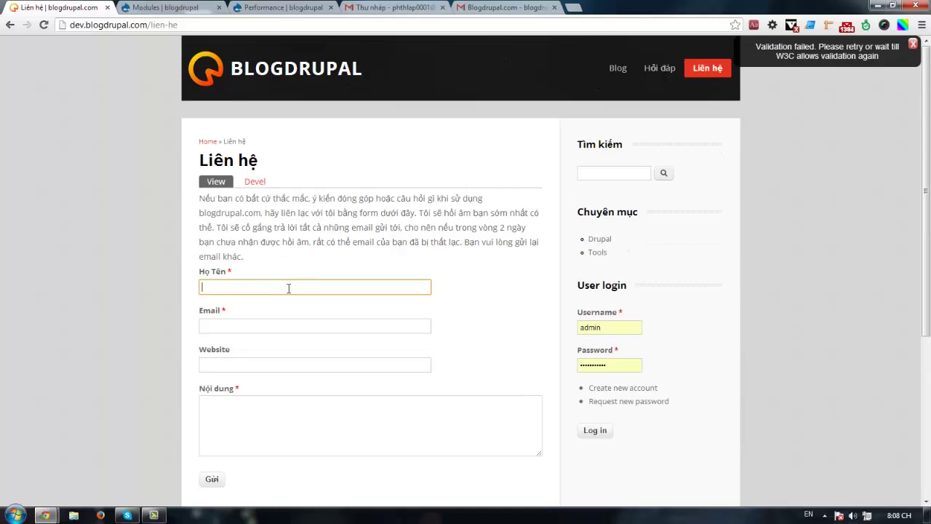
scroll(288, 288, down, 1)
click(231, 229)
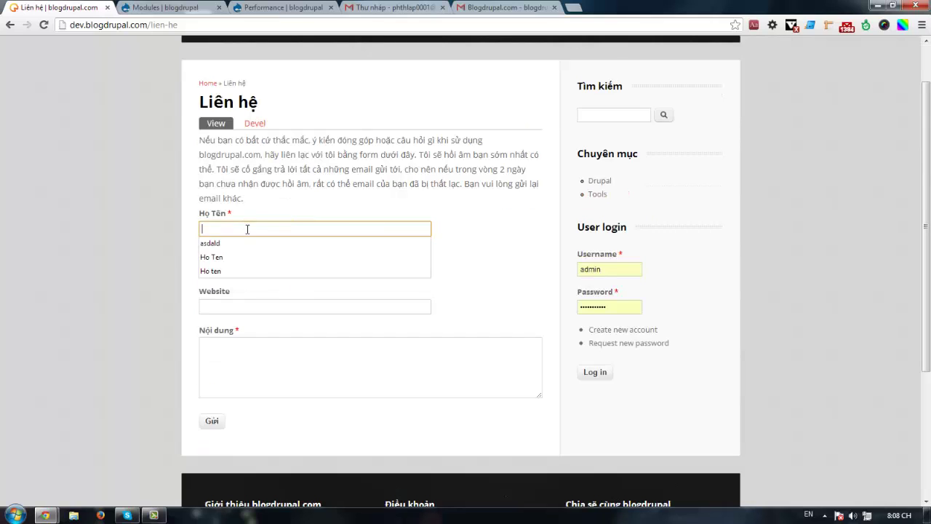
click(241, 257)
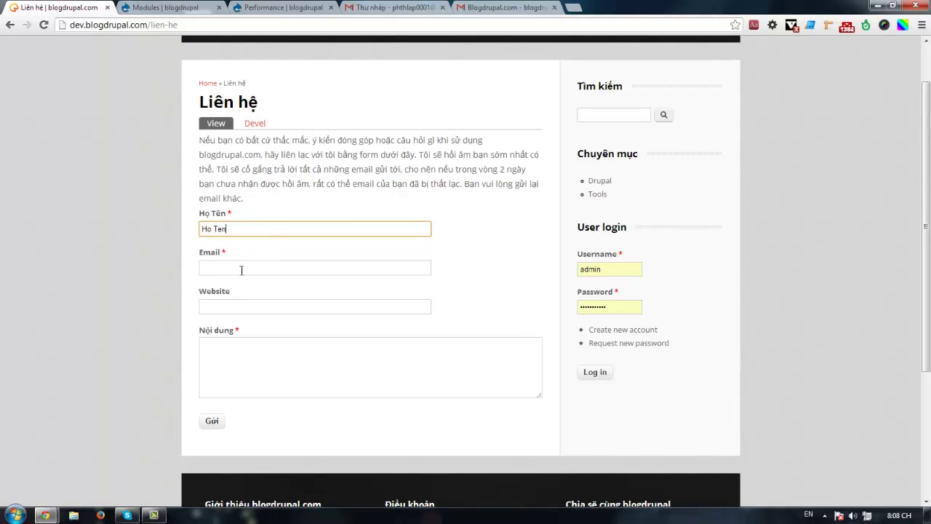
Fill Email with the saved address and Website with abc.com from autofill.
click(236, 269)
key(Down)
key(Return)
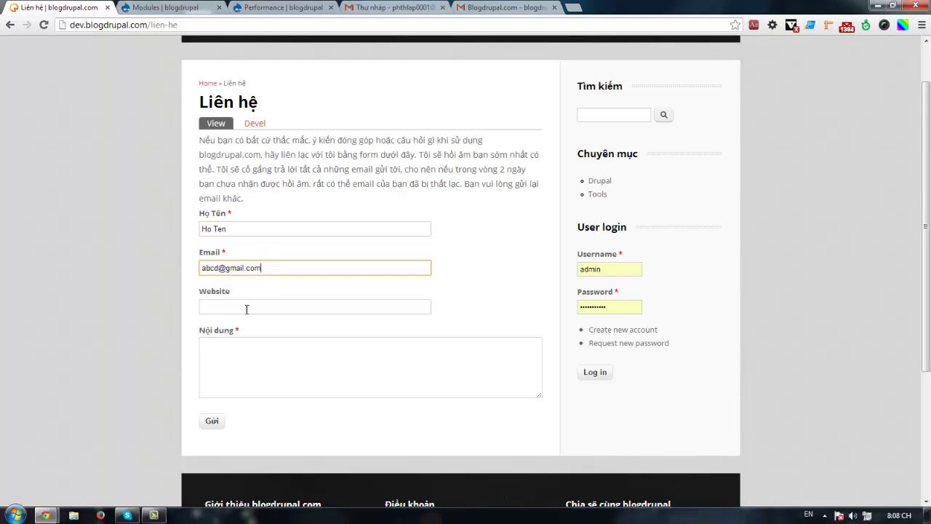
click(245, 310)
click(242, 321)
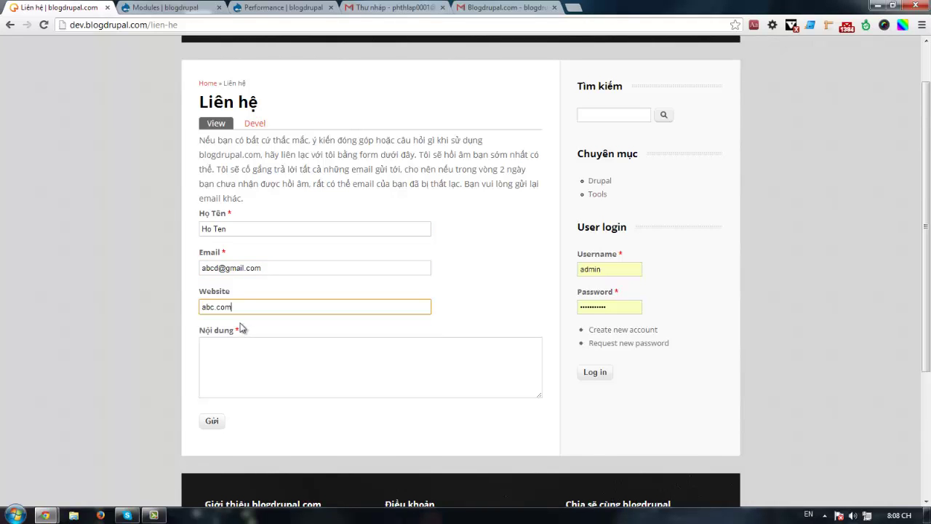
Copy the page's intro sentence into Nội dung and submit the form with Gửi.
click(250, 358)
drag(197, 140, 261, 155)
key(ctrl+c)
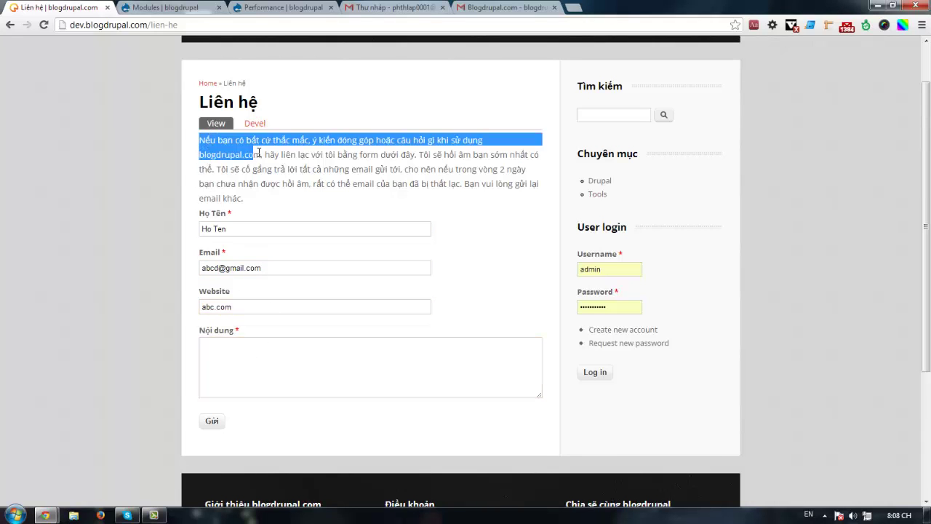
click(239, 366)
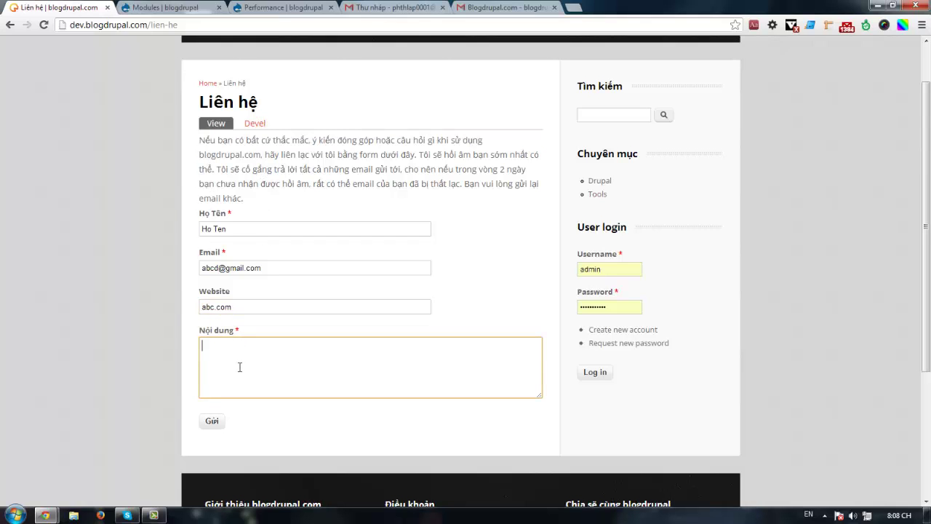
key(ctrl+v)
click(212, 422)
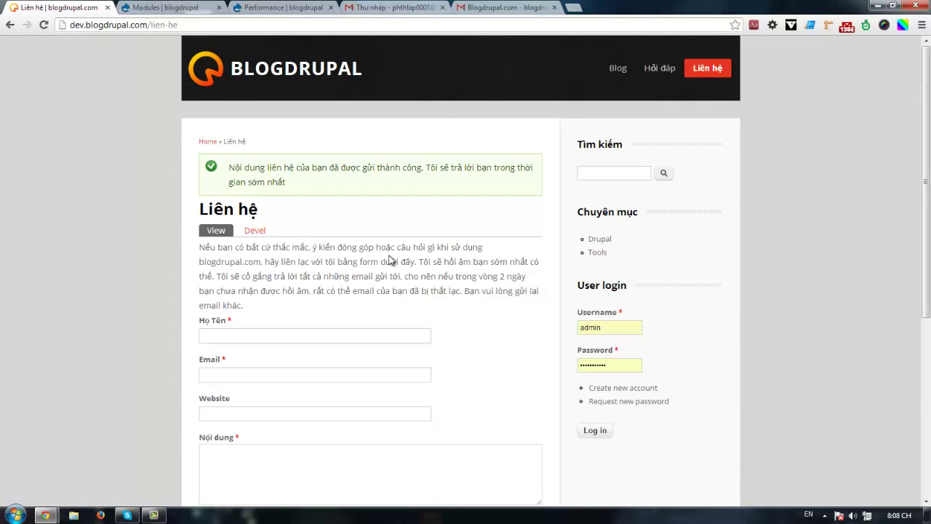
Review the confirmed contact page, then switch to the Blogdrupal.com submission email in Gmail.
scroll(393, 261, down, 2)
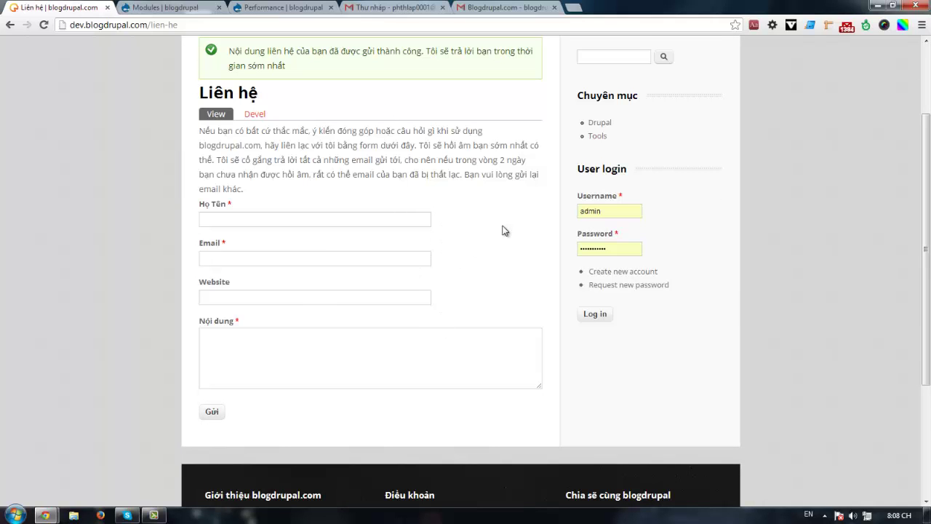
scroll(509, 182, down, 2)
scroll(515, 133, up, 3)
click(507, 7)
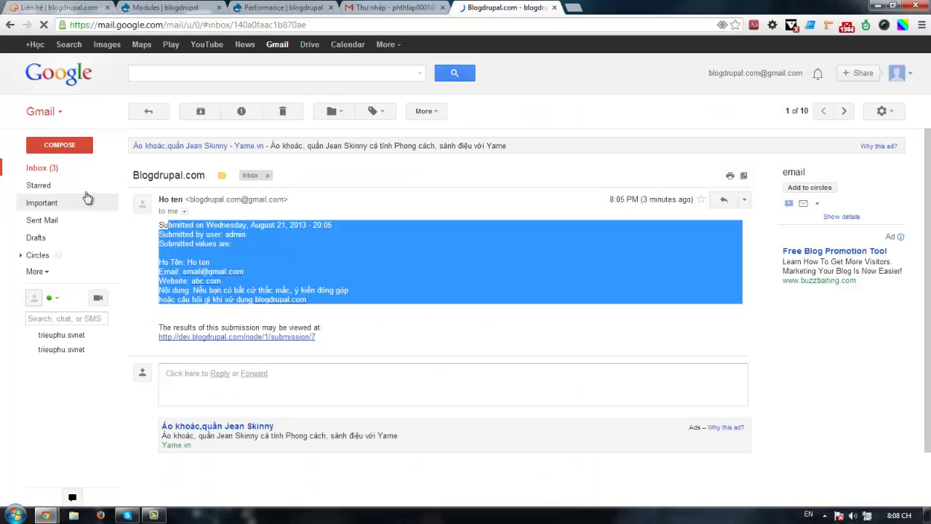
Open the newest Blogdrupal.com email for submission 8, check its values, and return to Liên hệ.
click(33, 168)
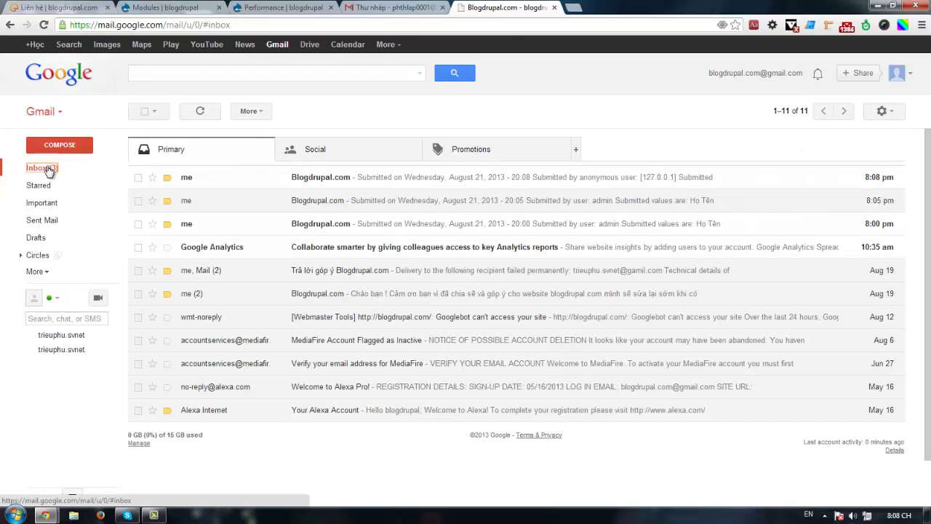
click(311, 180)
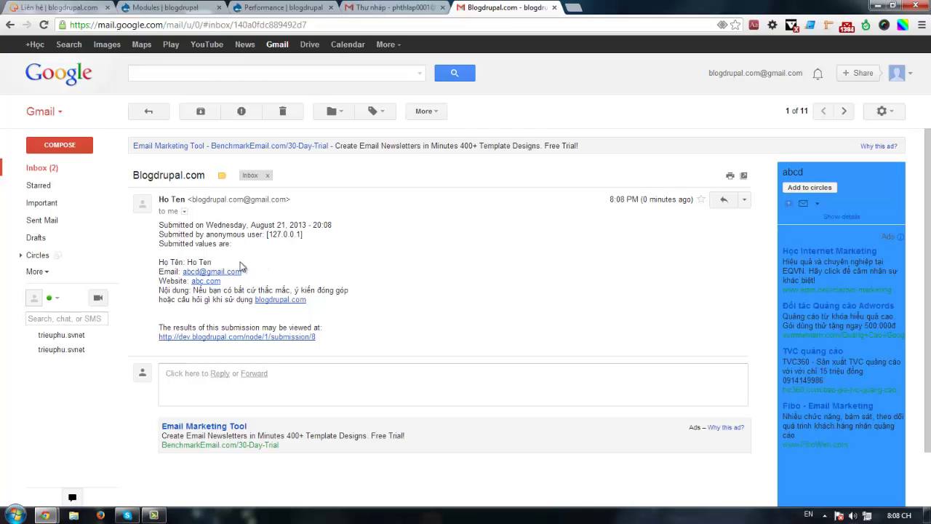
drag(155, 261, 356, 307)
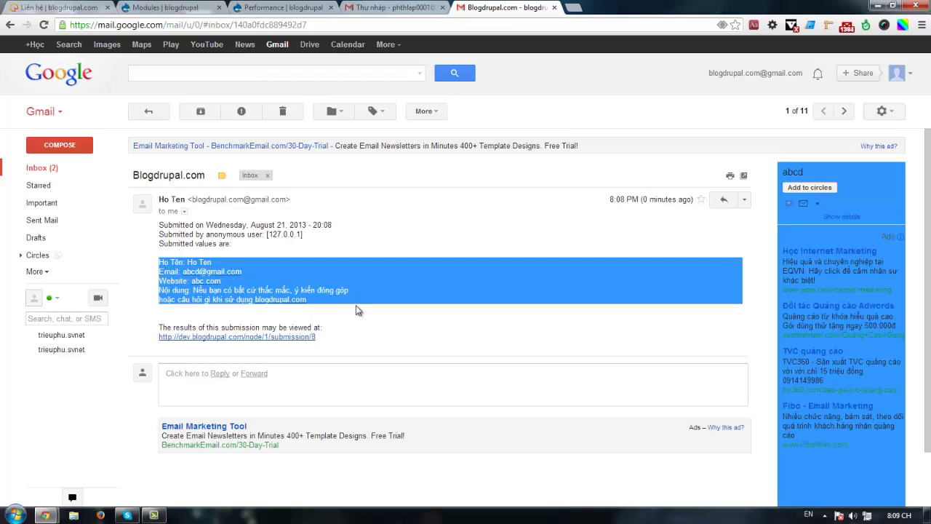
click(357, 310)
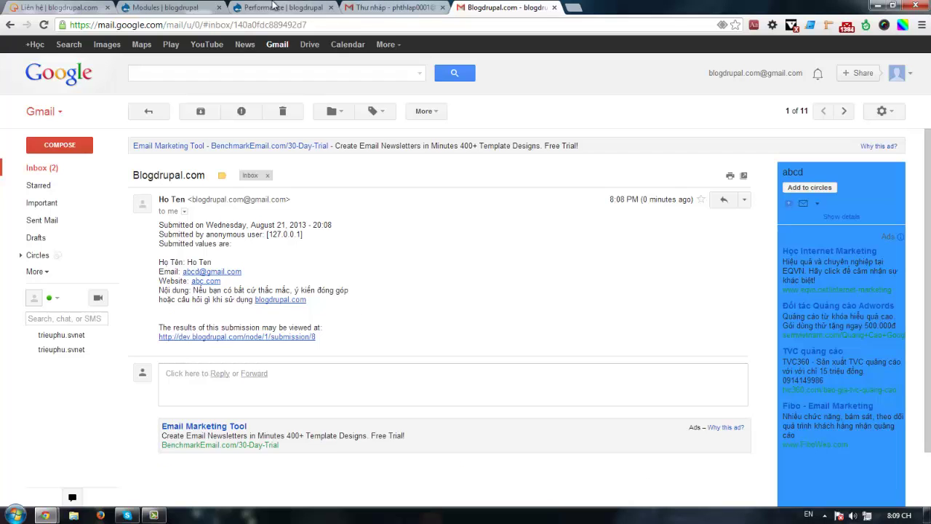
click(179, 7)
click(69, 8)
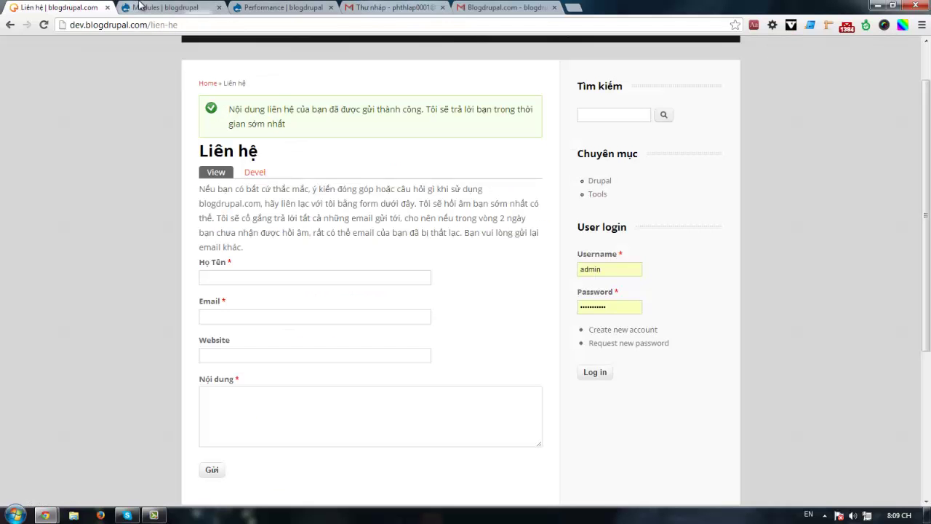
Close the extra Modules page and log in to the site as administrator.
middle_click(139, 7)
scroll(131, 242, up, 2)
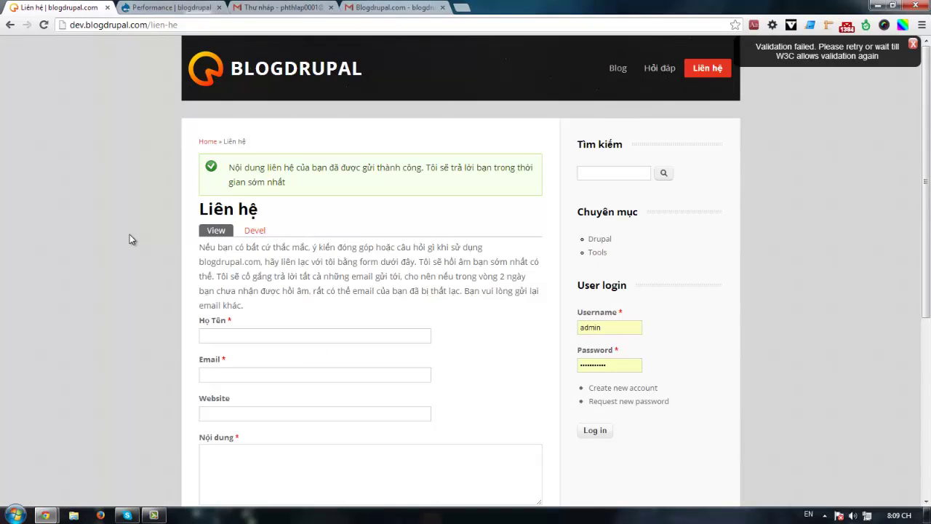
click(615, 327)
click(619, 363)
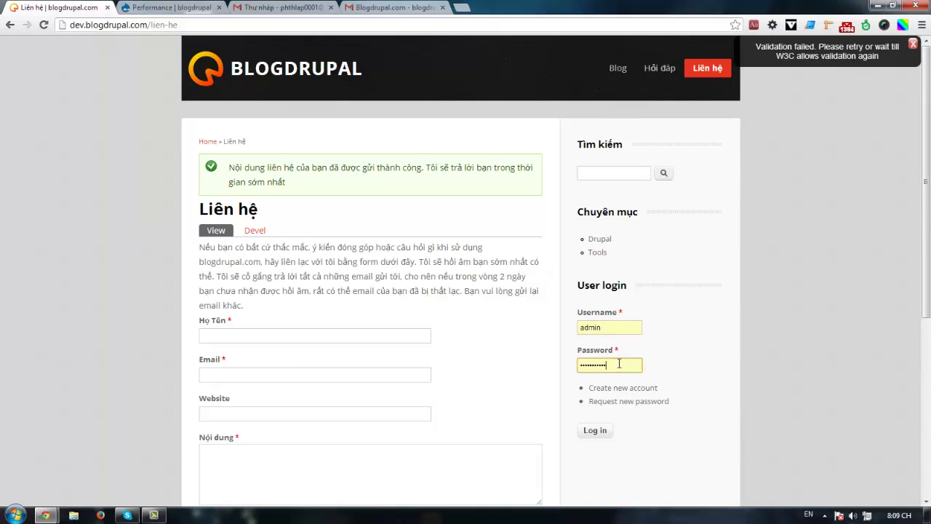
click(596, 433)
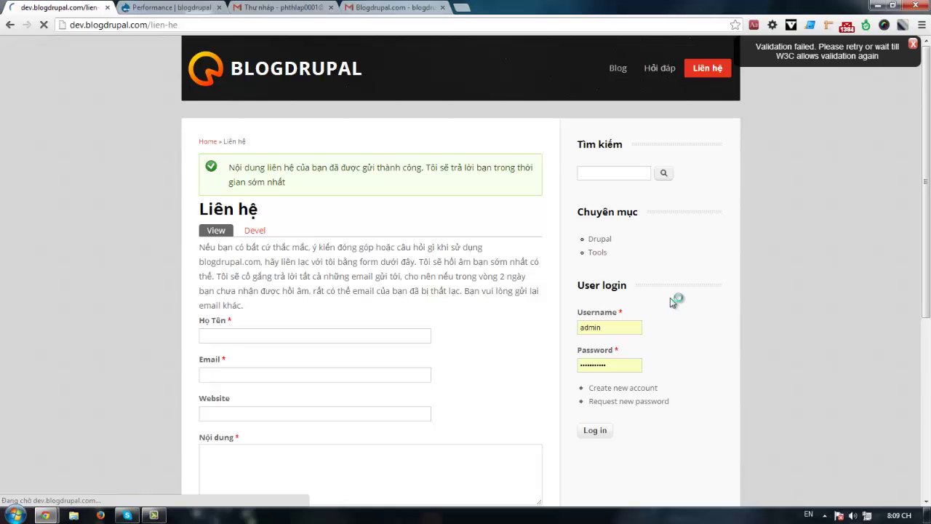
Go to the Modules administration page and scroll through the module list.
scroll(472, 296, down, 2)
scroll(466, 276, up, 3)
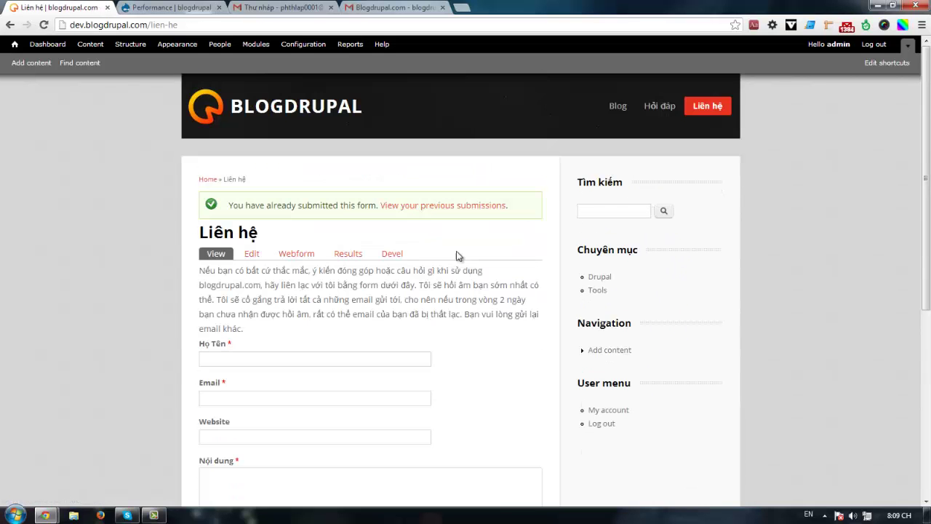
click(256, 44)
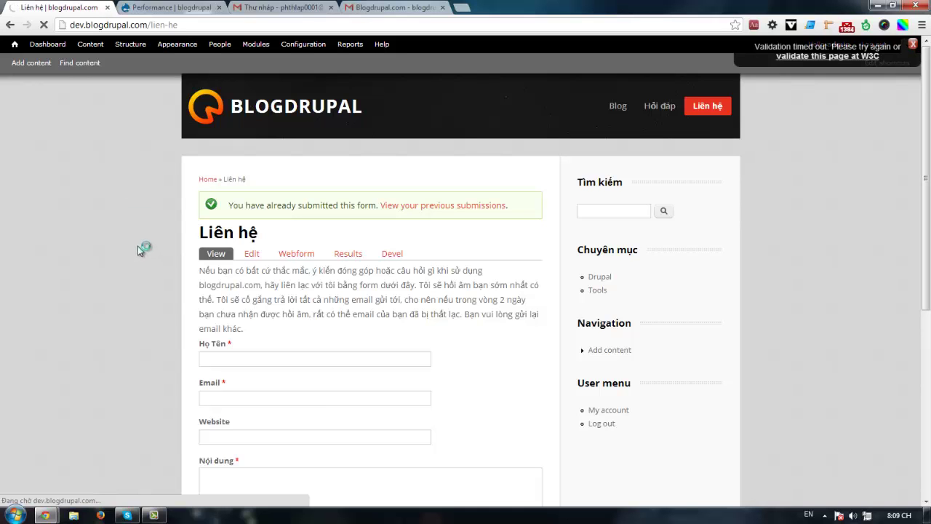
scroll(136, 233, down, 2)
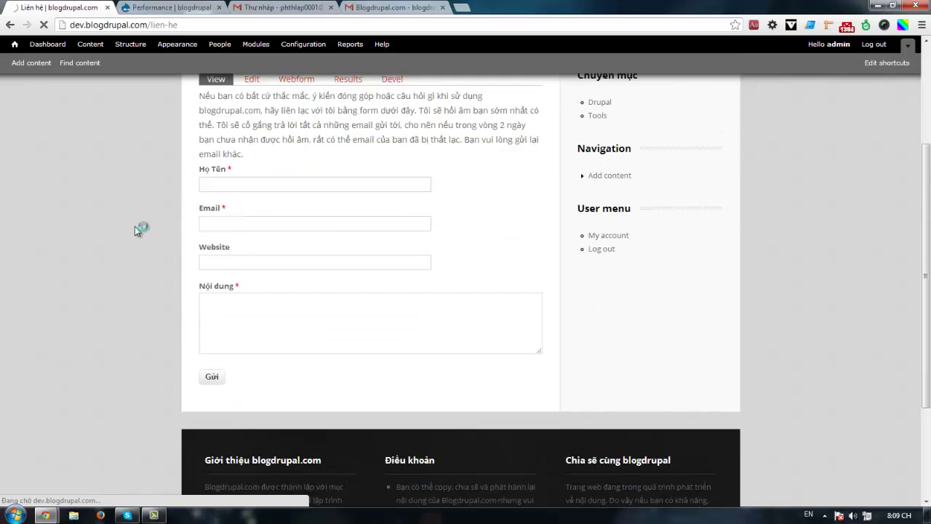
scroll(135, 211, down, 2)
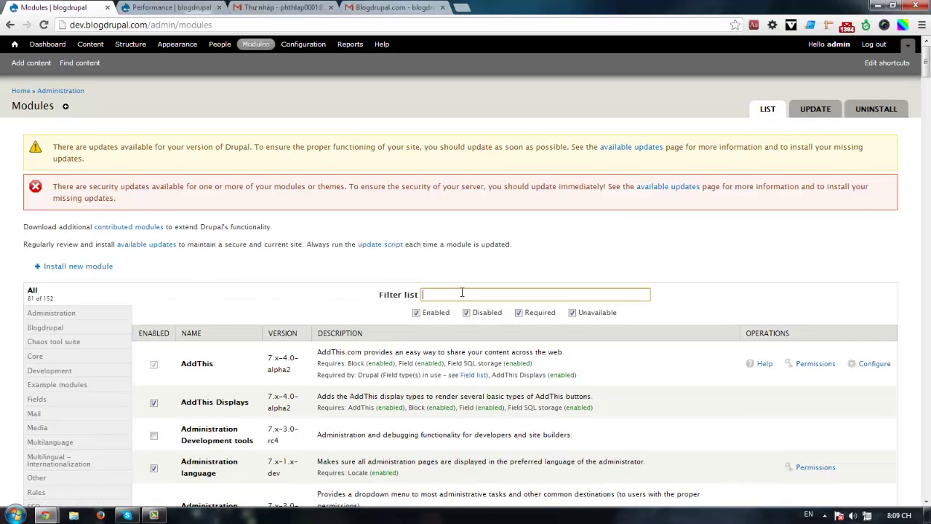
Filter the module list for webform and confirm Webform 7.x-3.19 is enabled.
text(ev)
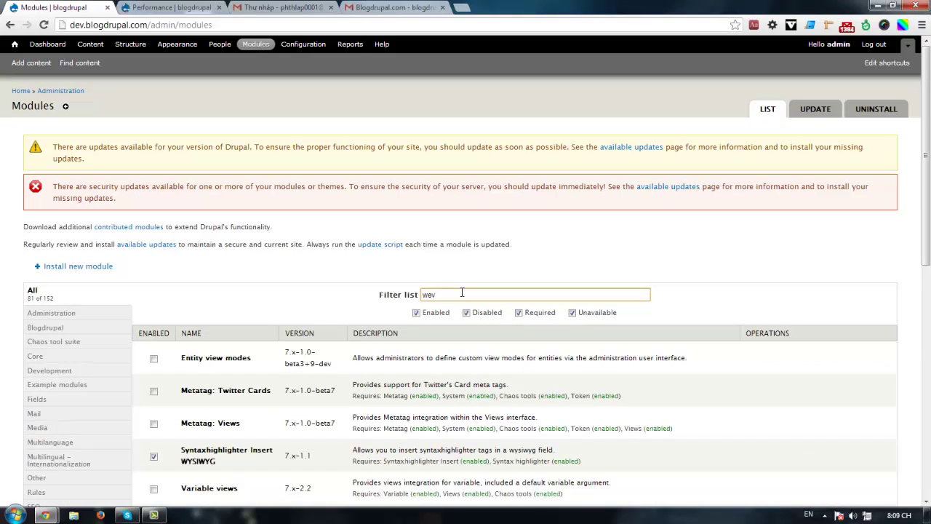
key(BackSpace)
text(bform)
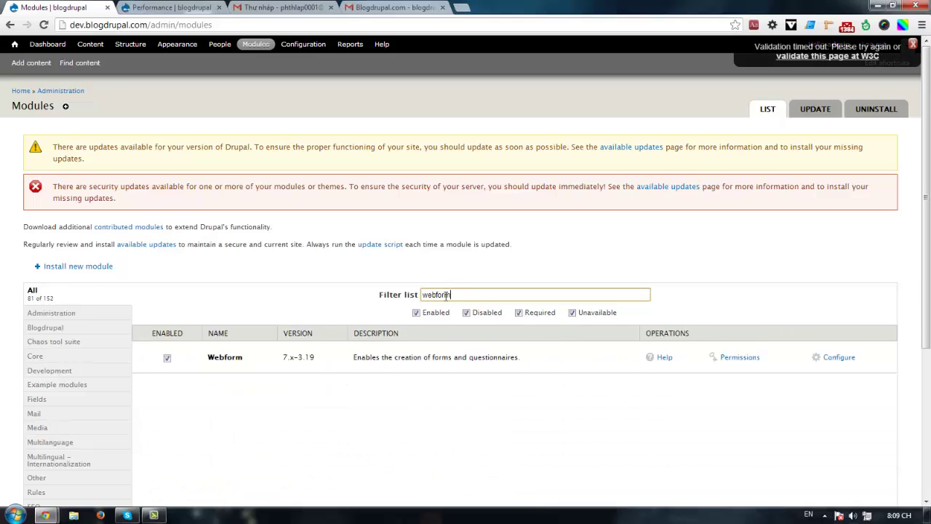
drag(208, 357, 244, 358)
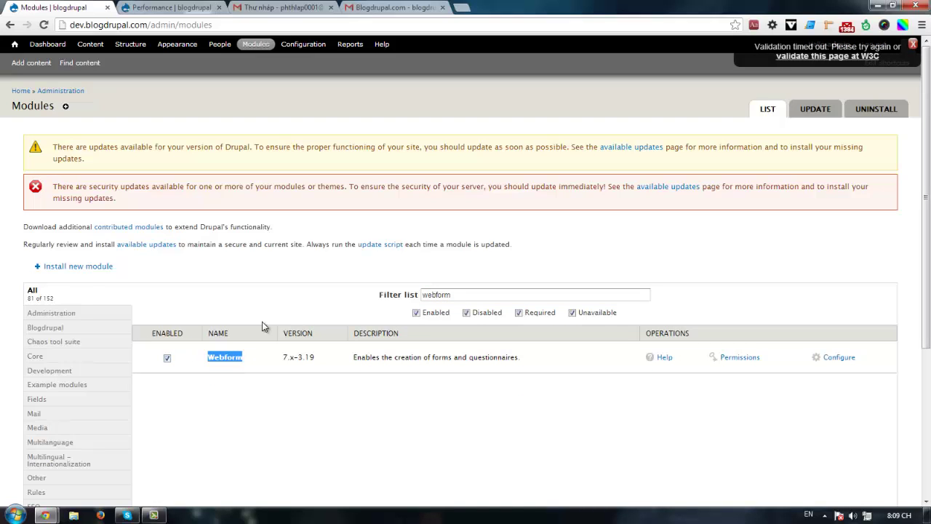
click(267, 416)
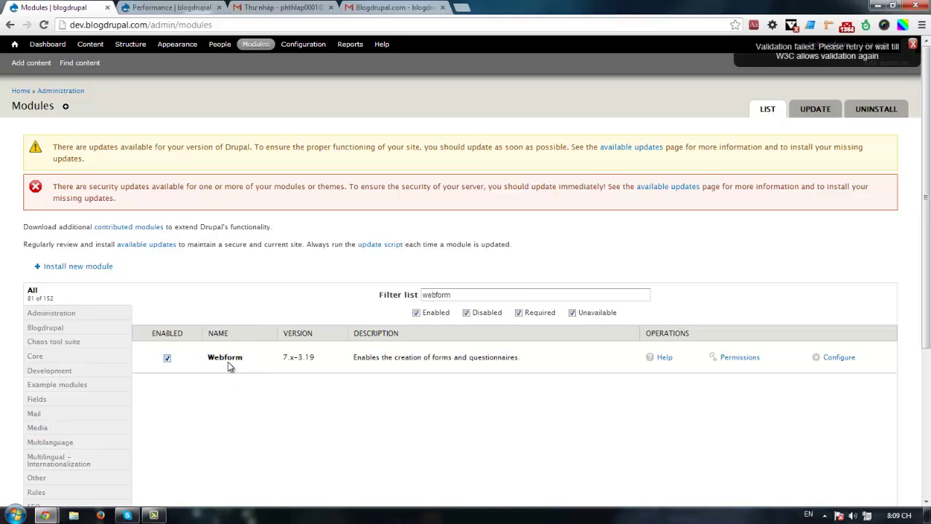
Replace the filter text with smtp to show SMTP Authentication Support.
scroll(295, 404, down, 2)
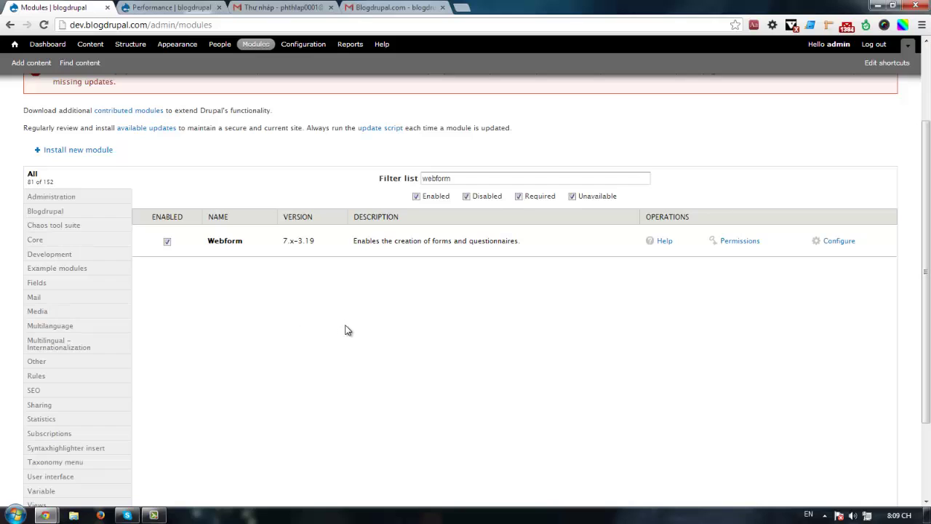
scroll(464, 311, up, 2)
drag(453, 294, 408, 300)
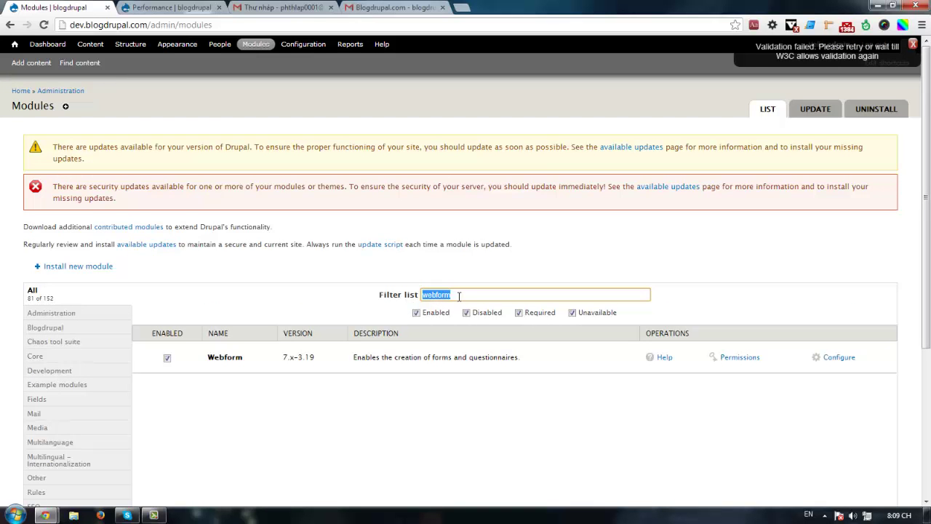
text(smtp)
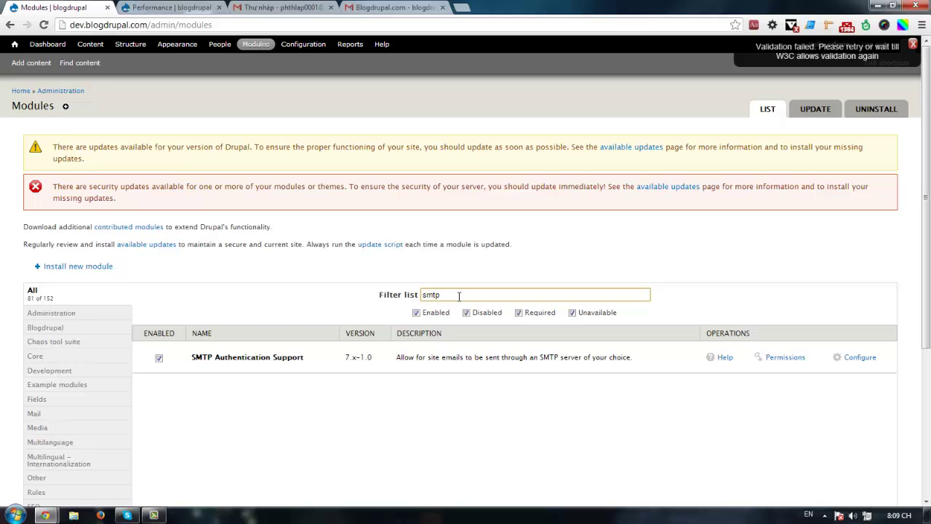
Keep the SMTP Authentication Support module ticked as enabled.
click(305, 357)
drag(305, 357, 195, 360)
click(194, 360)
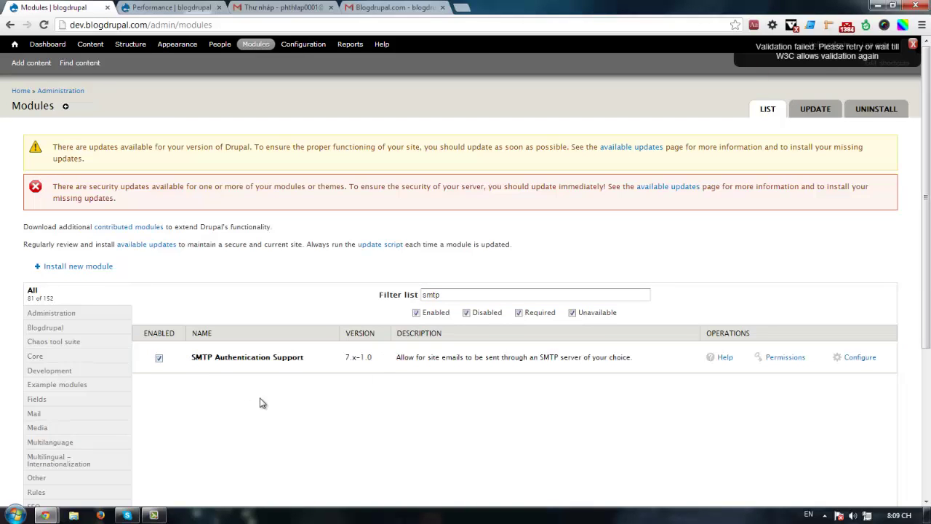
scroll(301, 374, down, 3)
scroll(316, 368, up, 3)
Clear the smtp filter so the full module list shows again.
click(446, 294)
drag(446, 294, 413, 294)
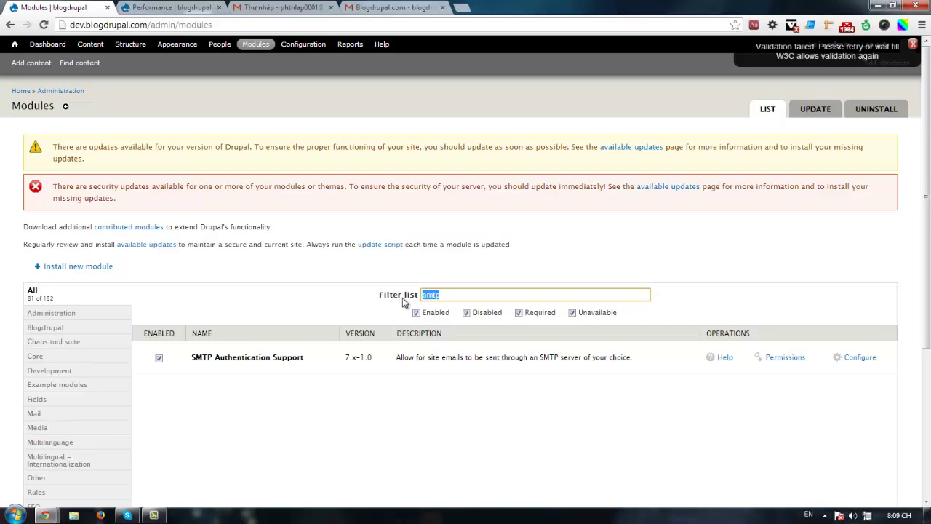
key(BackSpace)
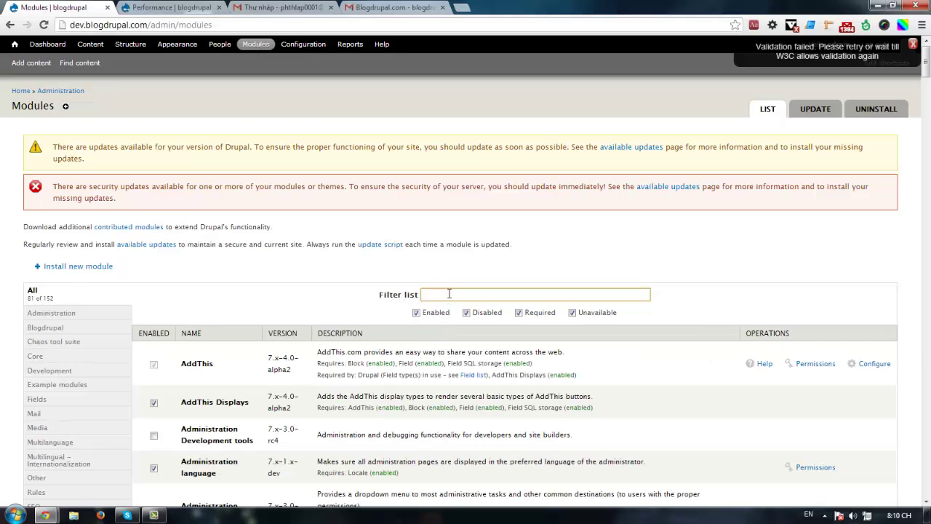
scroll(355, 281, down, 3)
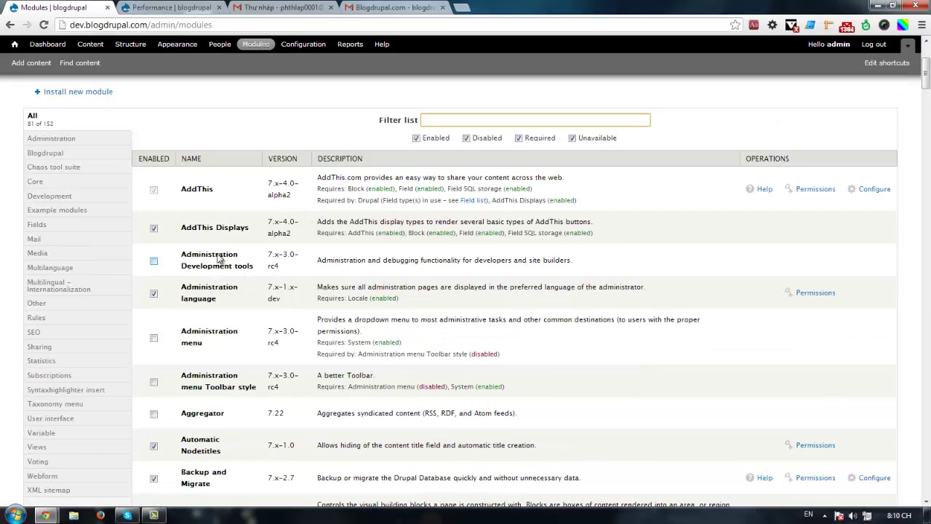
scroll(244, 216, up, 3)
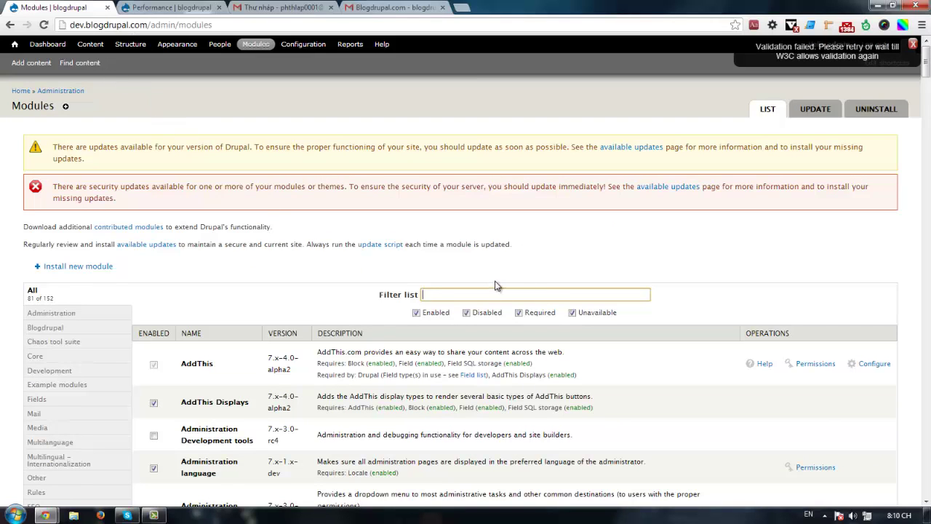
Go to Add content and choose Webform as the content type.
click(30, 64)
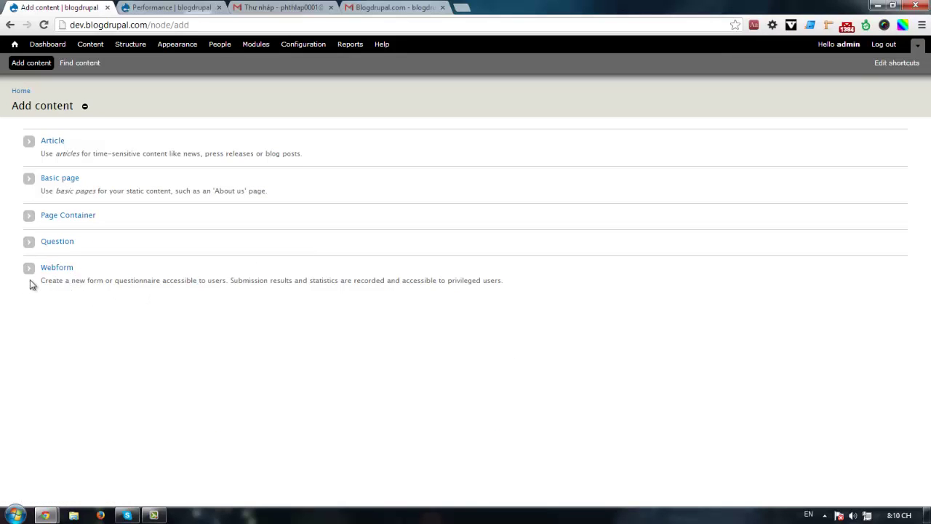
drag(30, 282, 215, 285)
click(172, 299)
click(57, 269)
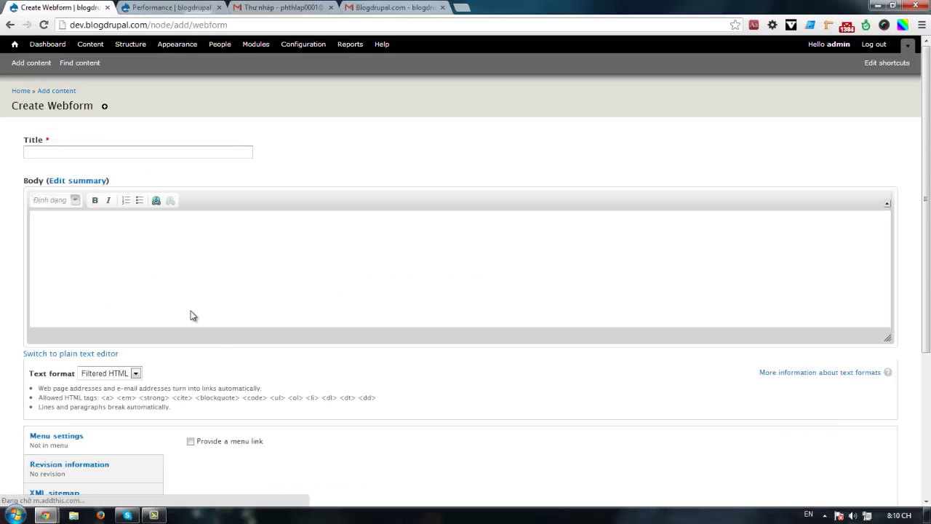
Enter Contact as the new webform's title.
click(41, 152)
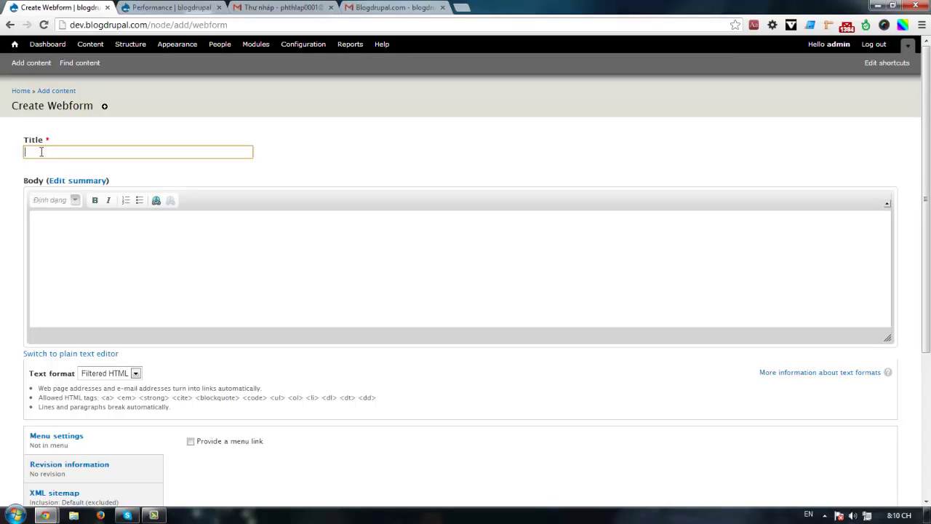
text(Cac)
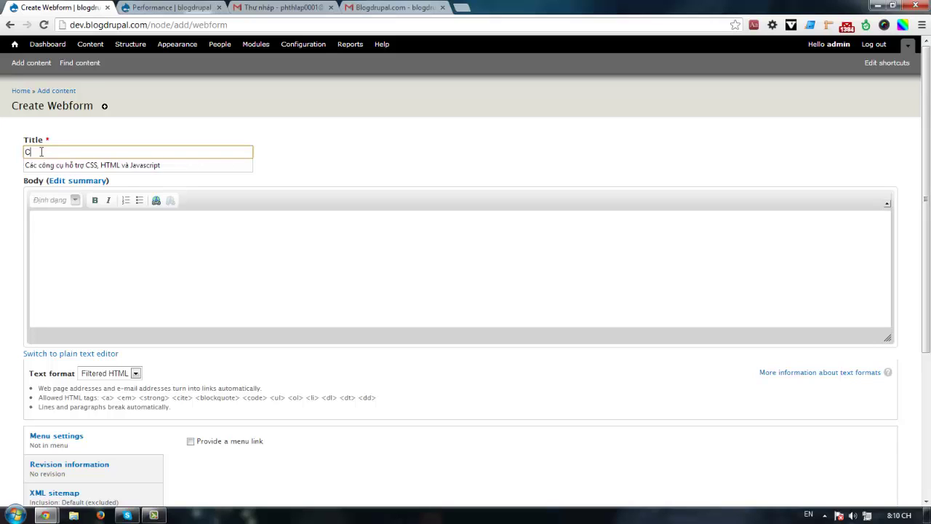
key(BackSpace)
key(BackSpace)
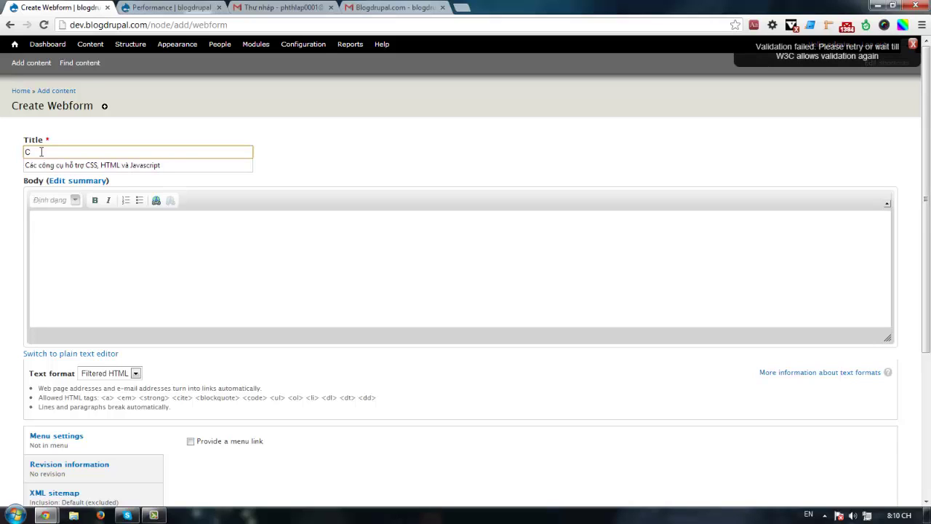
key(BackSpace)
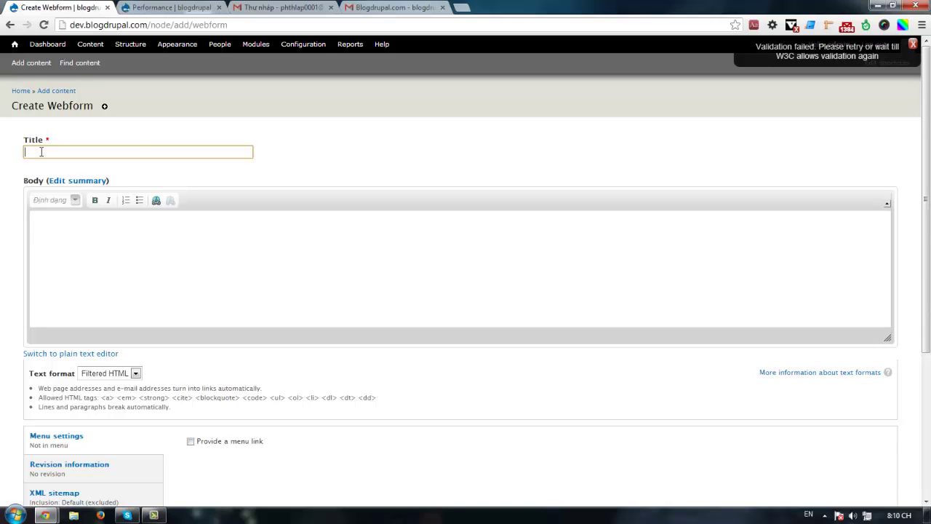
text(Contact)
click(283, 266)
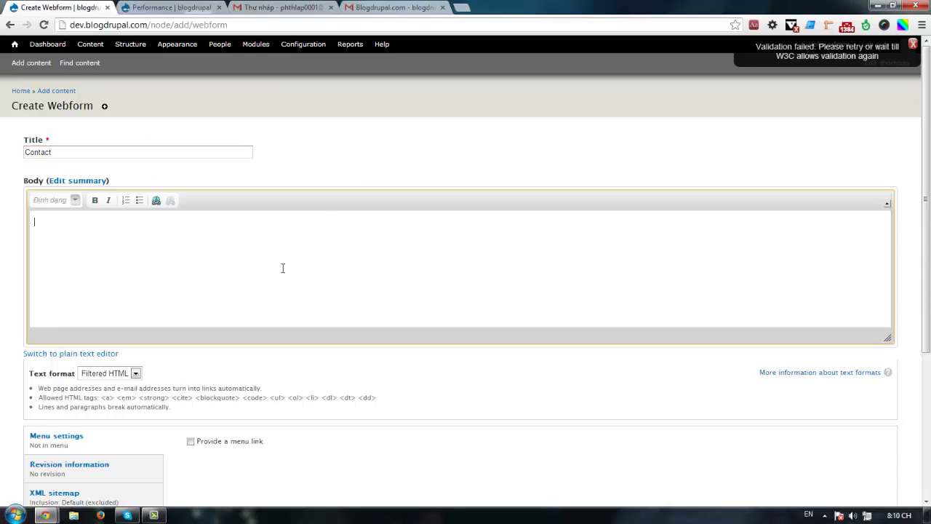
scroll(204, 260, down, 2)
scroll(207, 253, up, 2)
Copy the intro paragraph from the existing Liên hệ page in a new browser tab.
middle_click(90, 44)
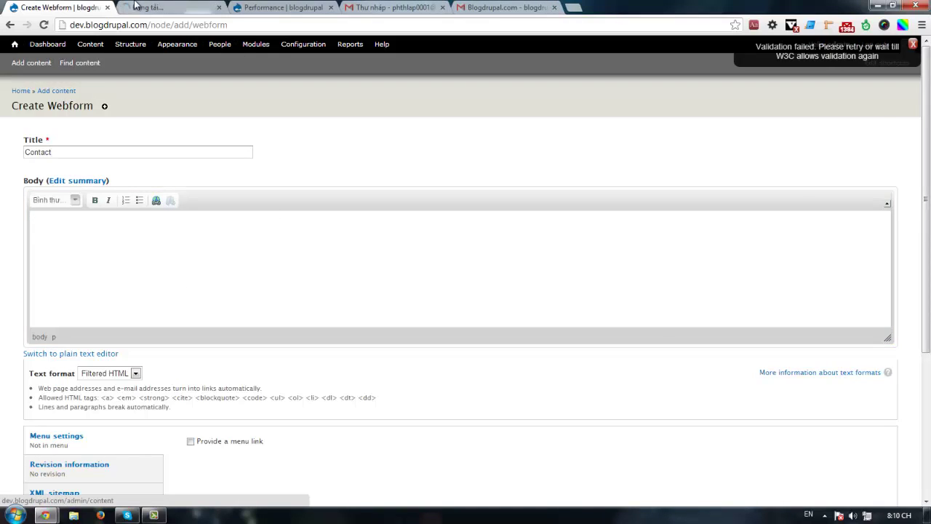
click(134, 6)
scroll(555, 129, down, 2)
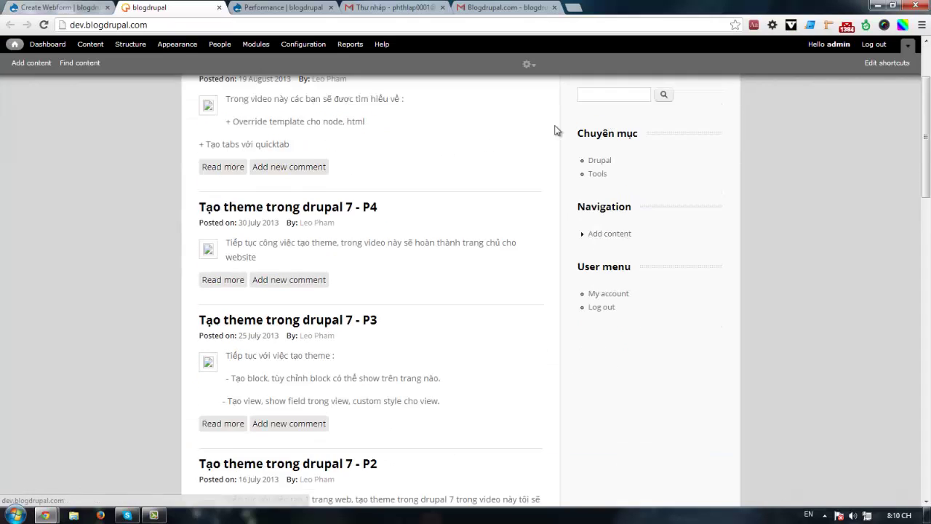
scroll(554, 129, up, 2)
click(707, 105)
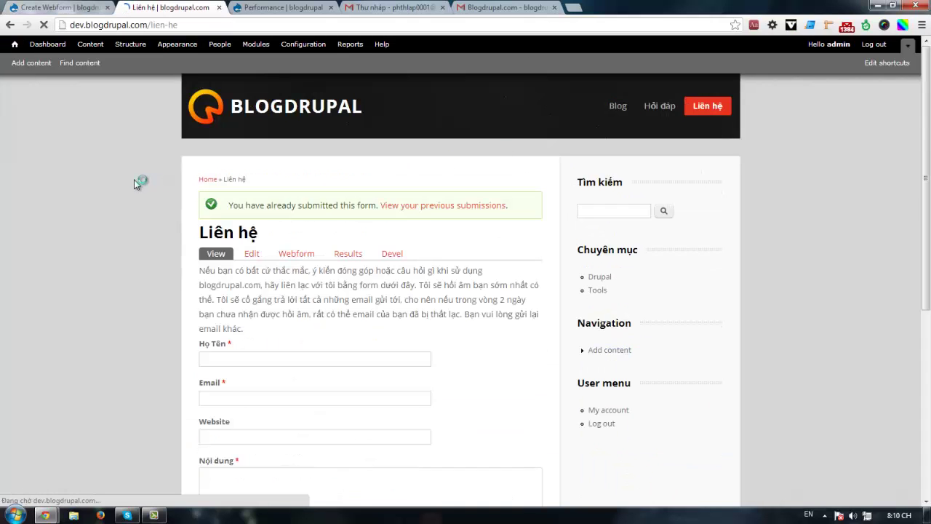
scroll(150, 286, down, 2)
drag(199, 154, 269, 208)
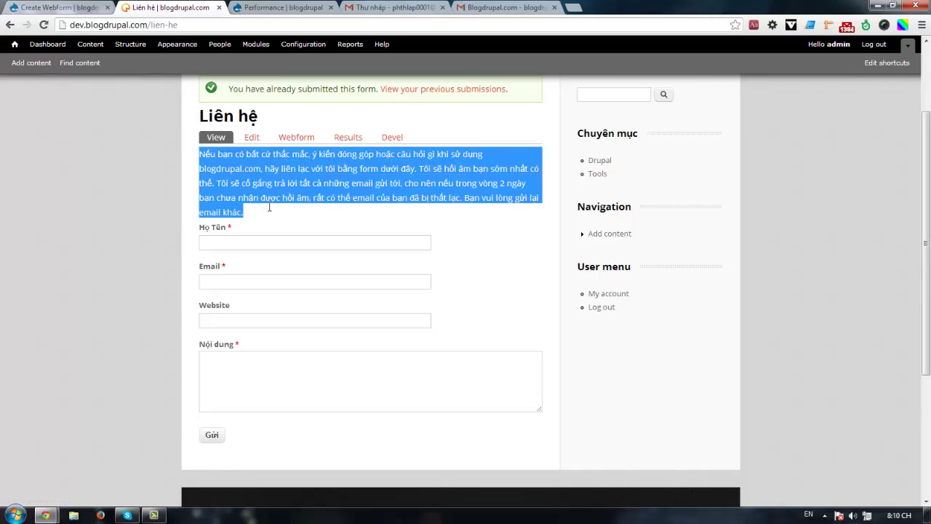
key(ctrl+c)
Paste the intro paragraph into Body, keep Filtered HTML format, and save the webform.
click(58, 7)
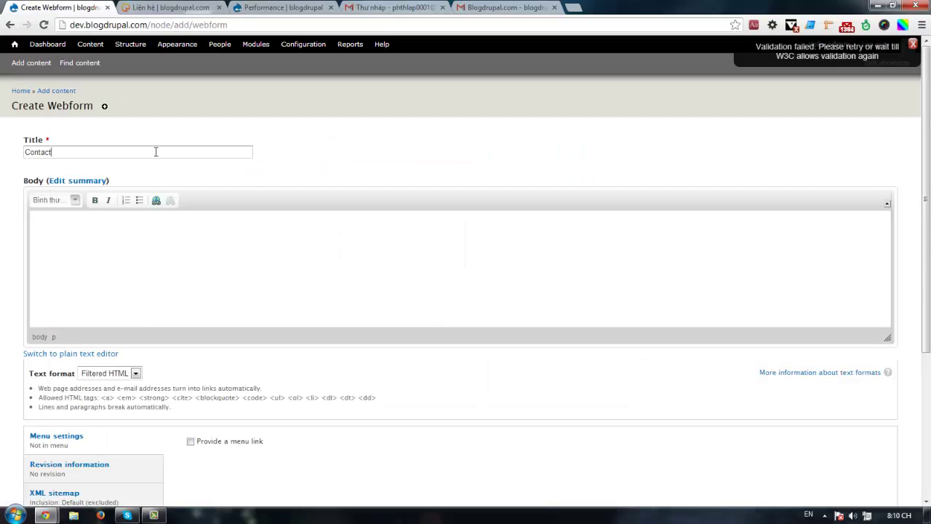
click(131, 252)
key(ctrl+v)
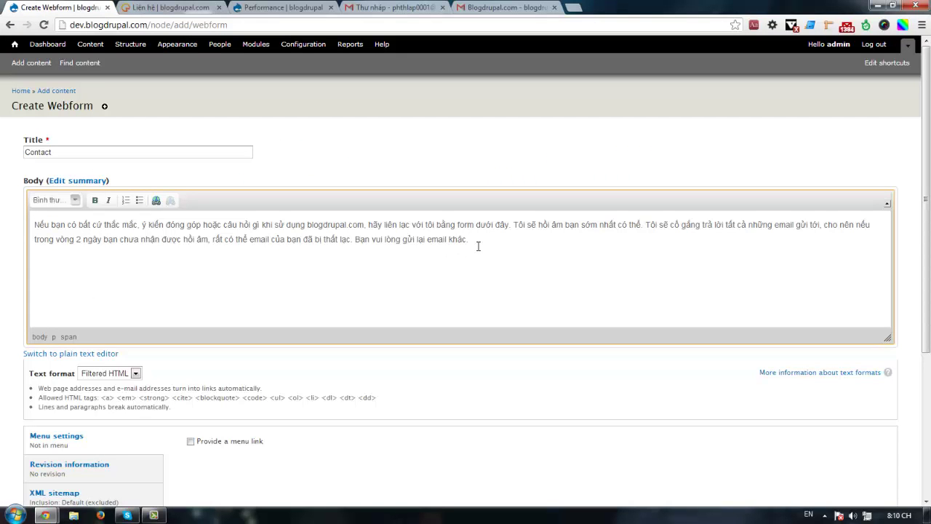
scroll(208, 262, down, 1)
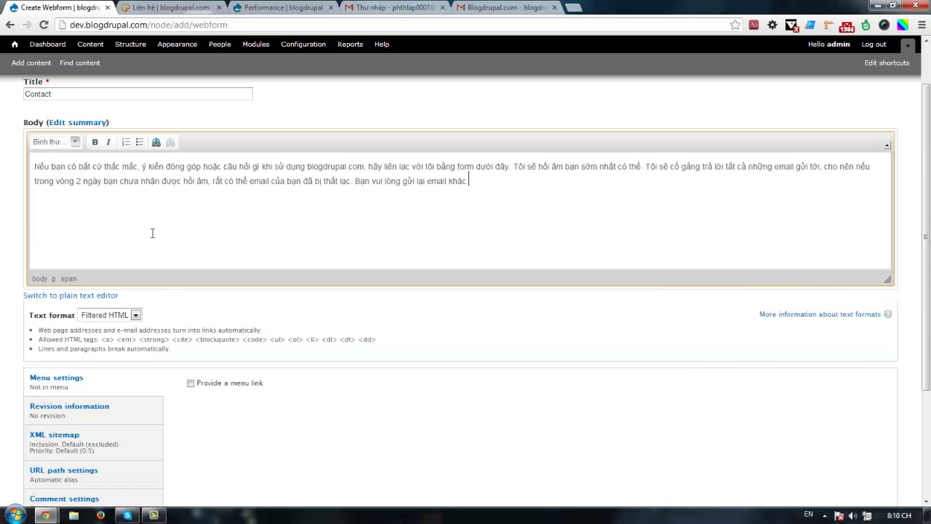
click(133, 317)
click(221, 227)
scroll(261, 252, down, 3)
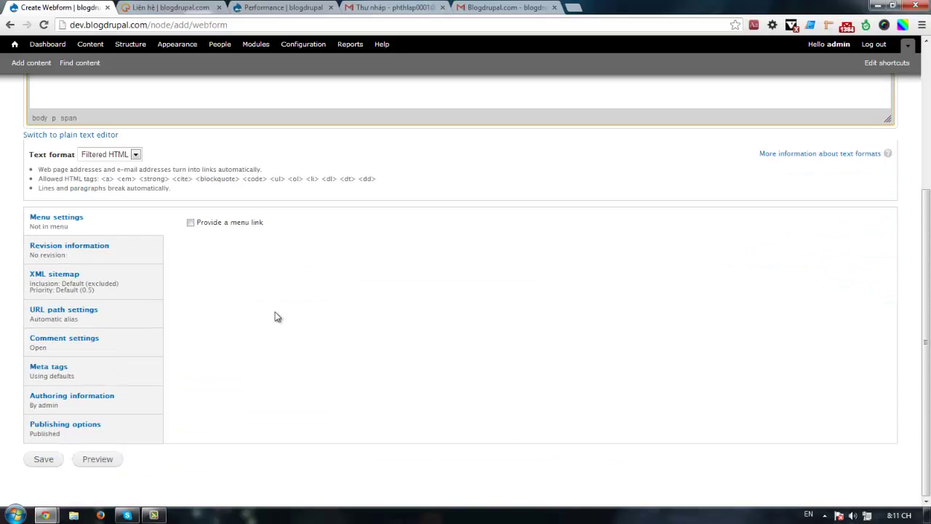
click(43, 461)
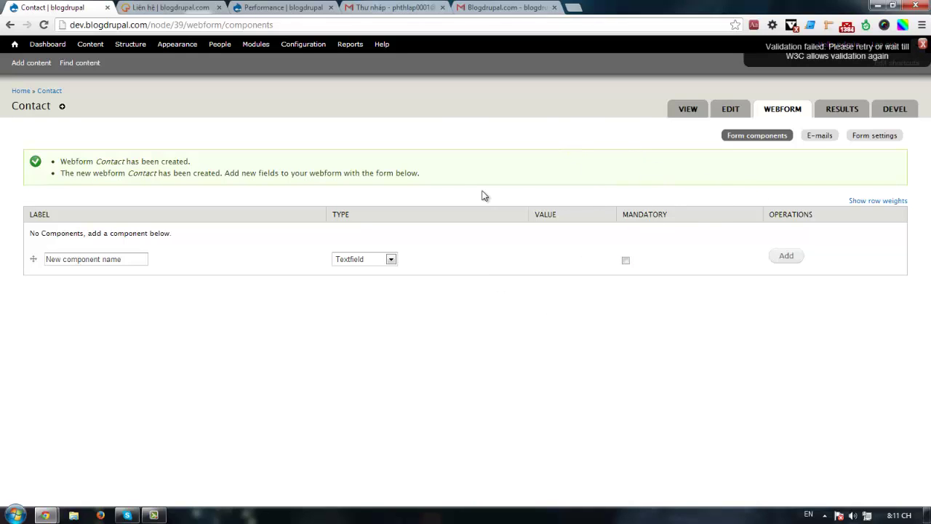
Enter Name as a new Textfield component, tick Mandatory, and add it.
click(105, 258)
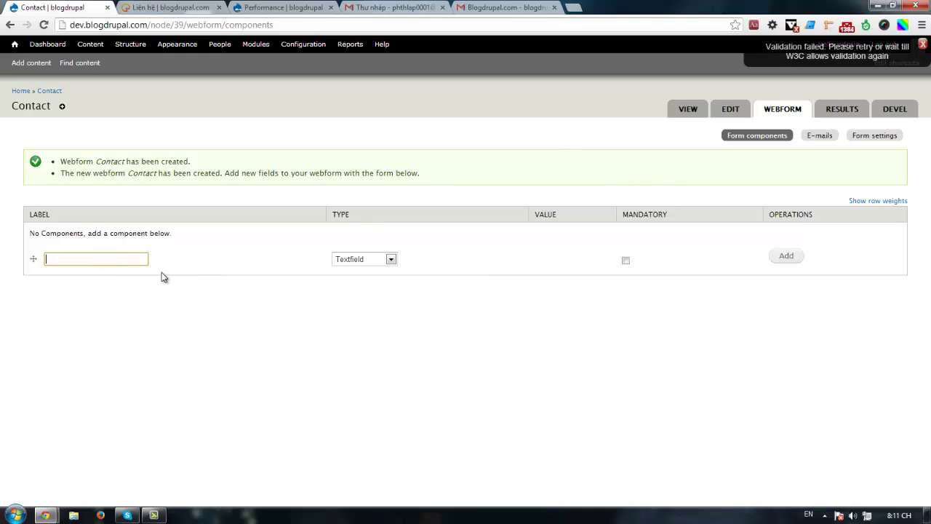
click(175, 302)
click(106, 258)
click(370, 259)
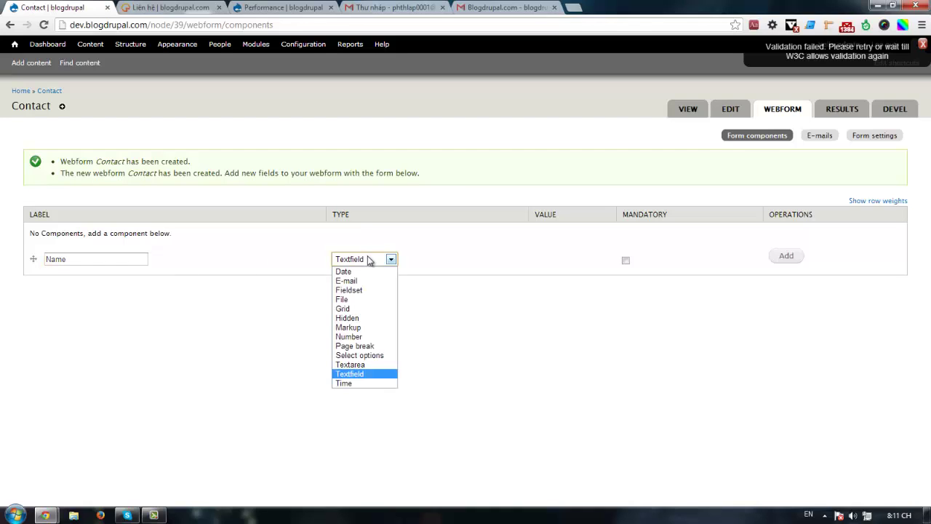
click(361, 374)
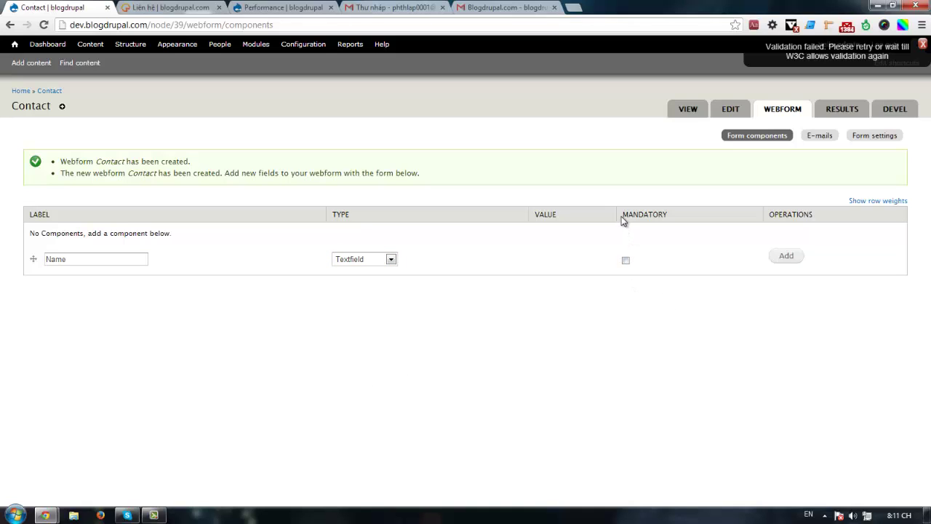
drag(621, 216, 669, 219)
click(639, 309)
click(625, 260)
click(782, 259)
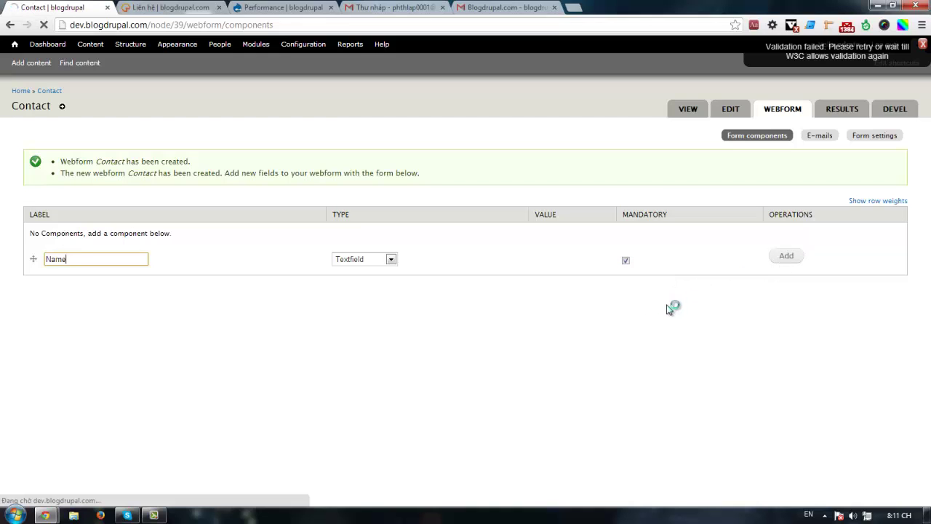
Set the Name field's Default value to 'name'.
scroll(294, 308, down, 1)
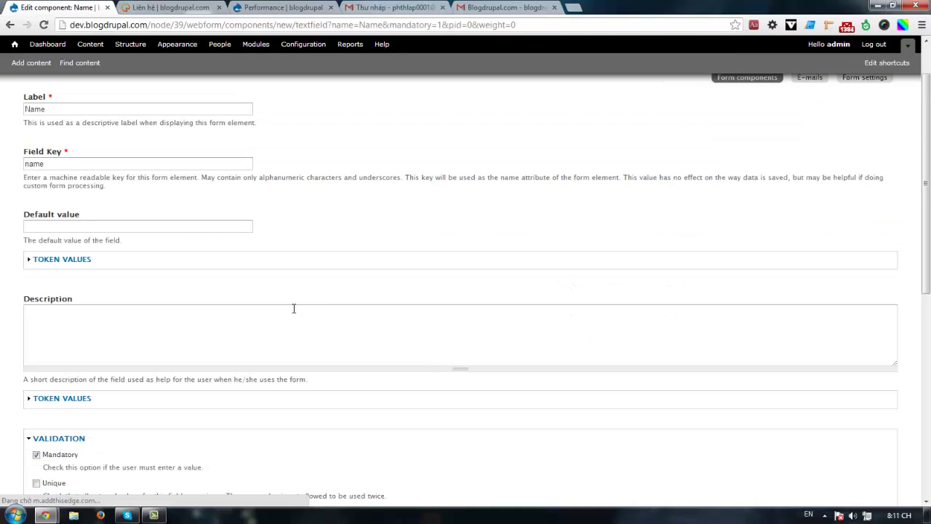
scroll(288, 356, up, 1)
scroll(291, 360, down, 5)
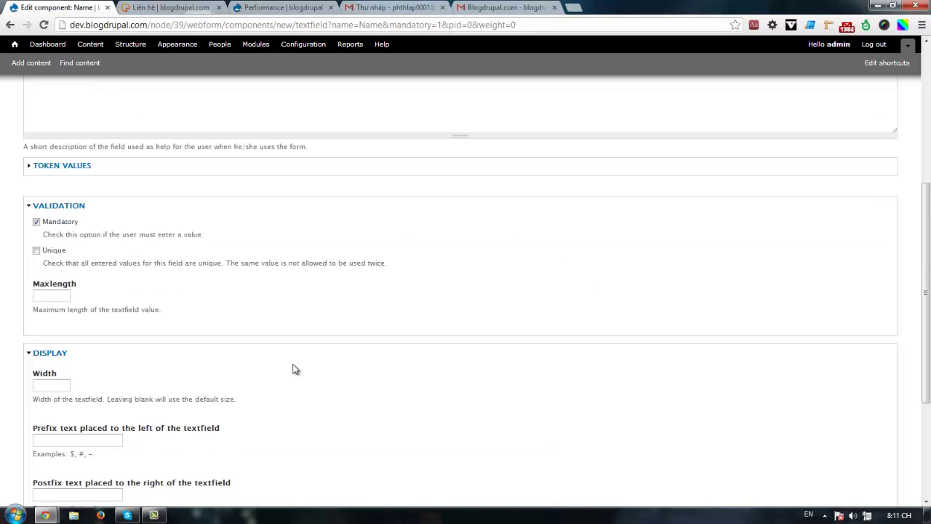
scroll(295, 369, down, 1)
scroll(294, 366, up, 5)
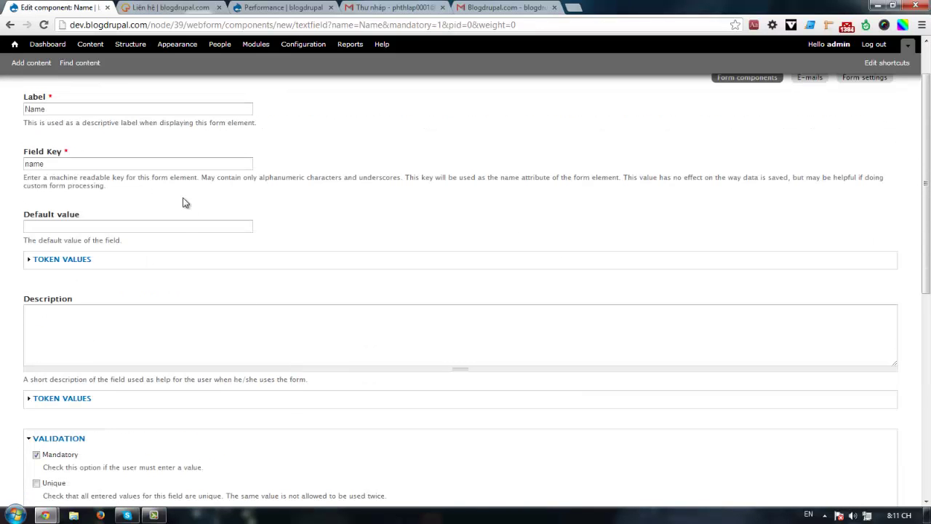
click(117, 221)
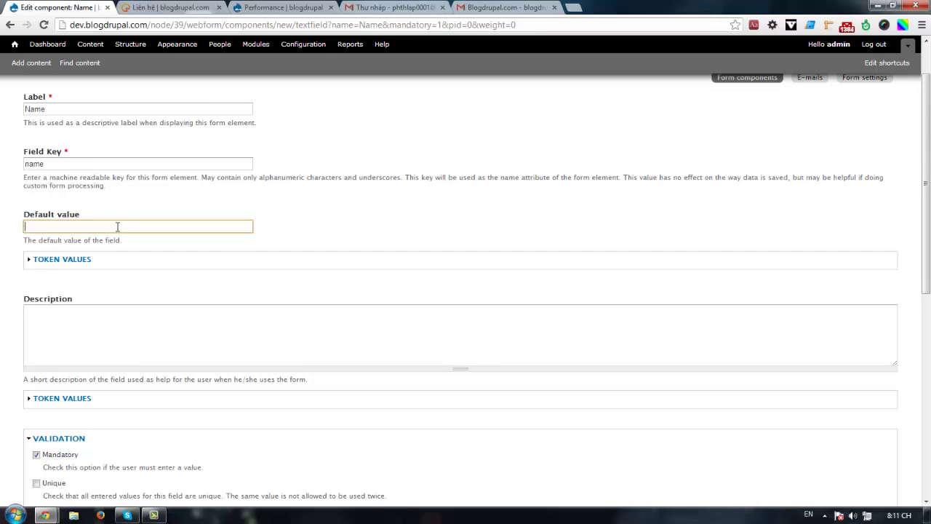
text(ma)
text(name)
double_click(72, 224)
click(72, 224)
double_click(64, 226)
Move past the Description box down to the validation and display options.
scroll(166, 307, down, 1)
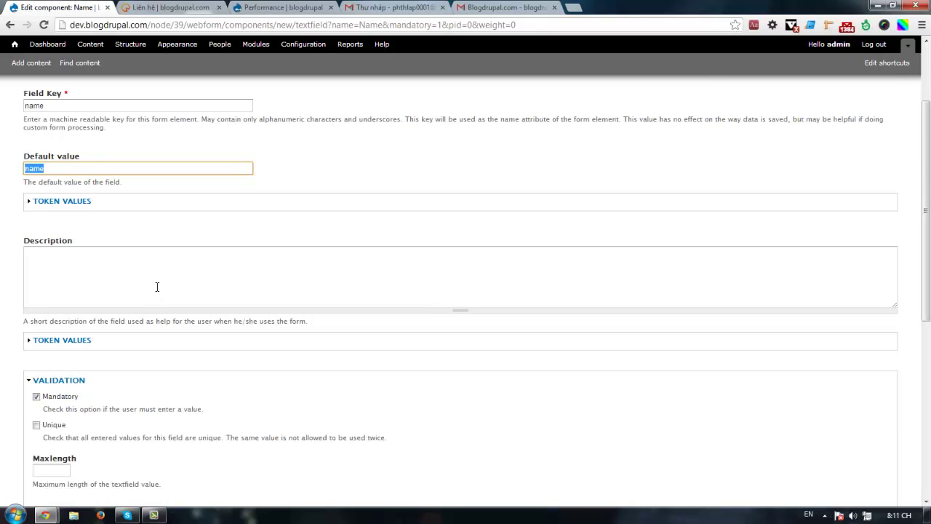
click(156, 287)
scroll(177, 308, down, 2)
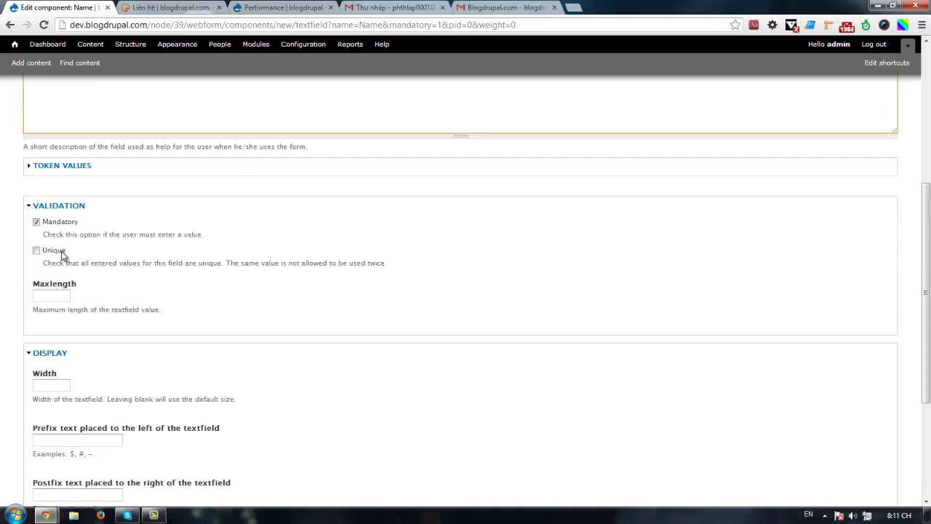
scroll(128, 262, down, 2)
scroll(155, 266, down, 1)
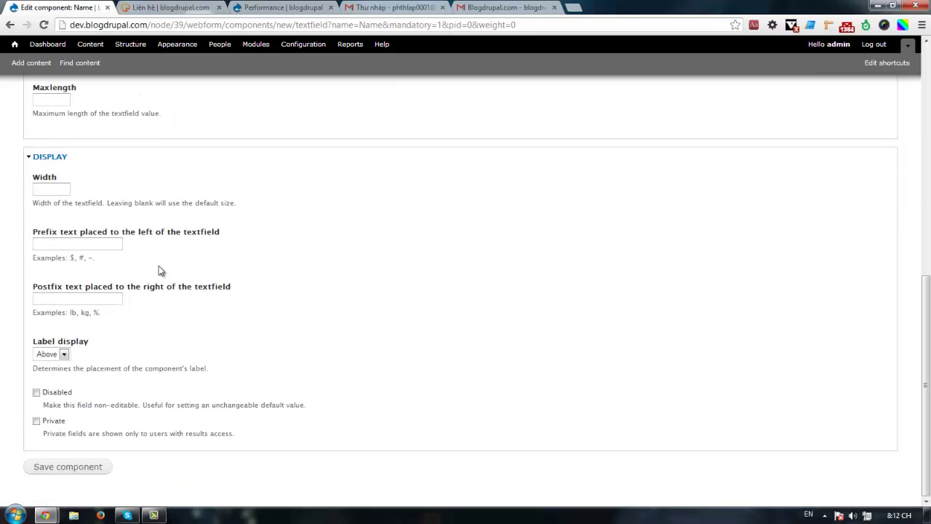
scroll(105, 282, up, 1)
Leave the Width, Prefix and Postfix display fields empty.
click(61, 248)
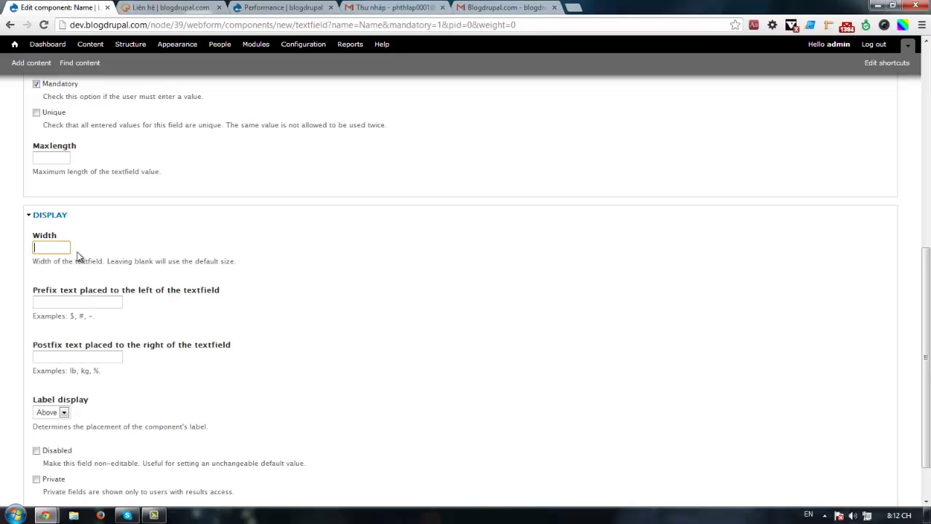
scroll(146, 262, down, 1)
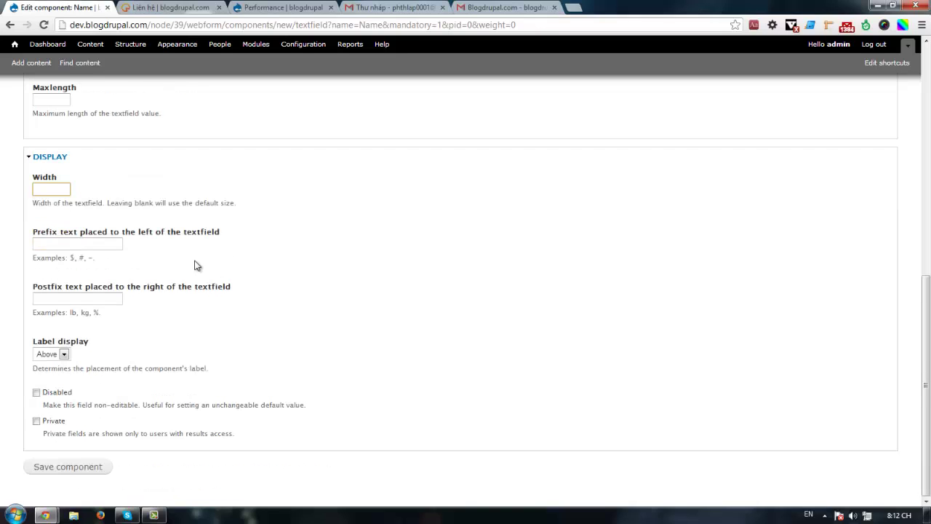
click(93, 244)
double_click(71, 258)
click(71, 246)
click(141, 269)
drag(34, 288, 102, 288)
click(95, 296)
double_click(83, 312)
double_click(96, 312)
click(91, 299)
click(72, 311)
click(77, 299)
Keep the label positioned above the field and review the Private option.
click(64, 354)
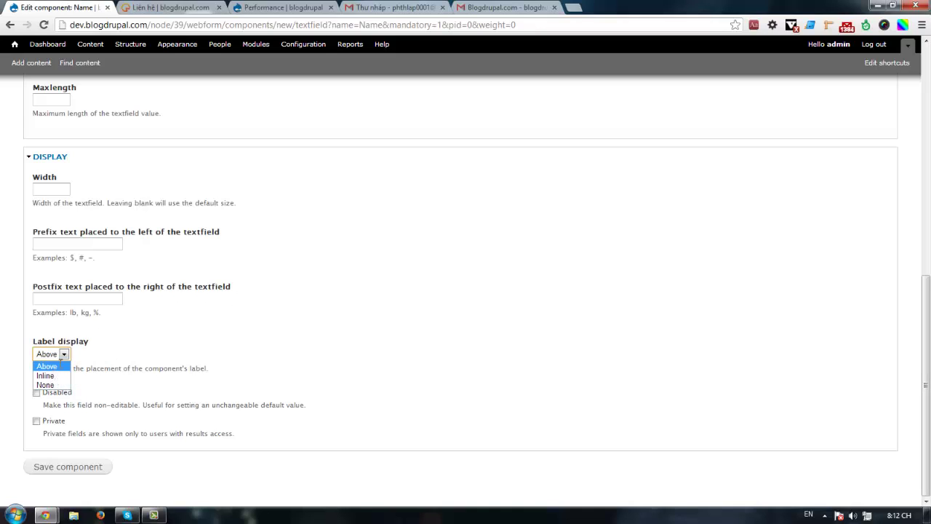
click(32, 285)
drag(32, 286, 157, 303)
click(133, 305)
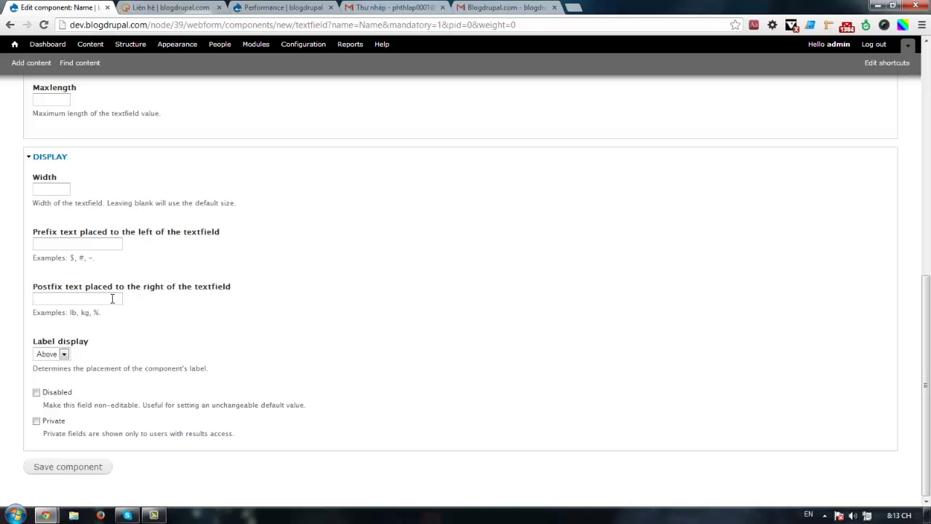
click(154, 324)
mouse_move(40, 435)
mouse_down()
mouse_move(240, 440)
mouse_move(48, 435)
mouse_up()
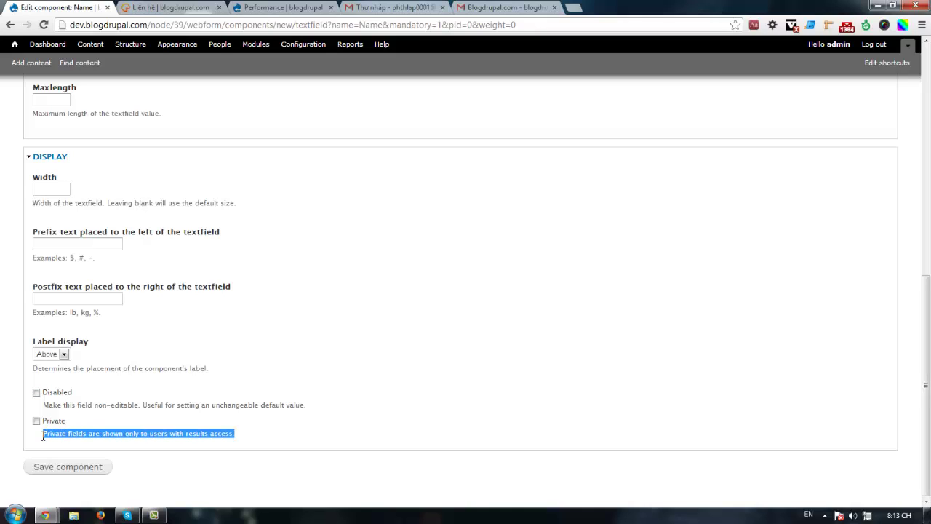
click(47, 439)
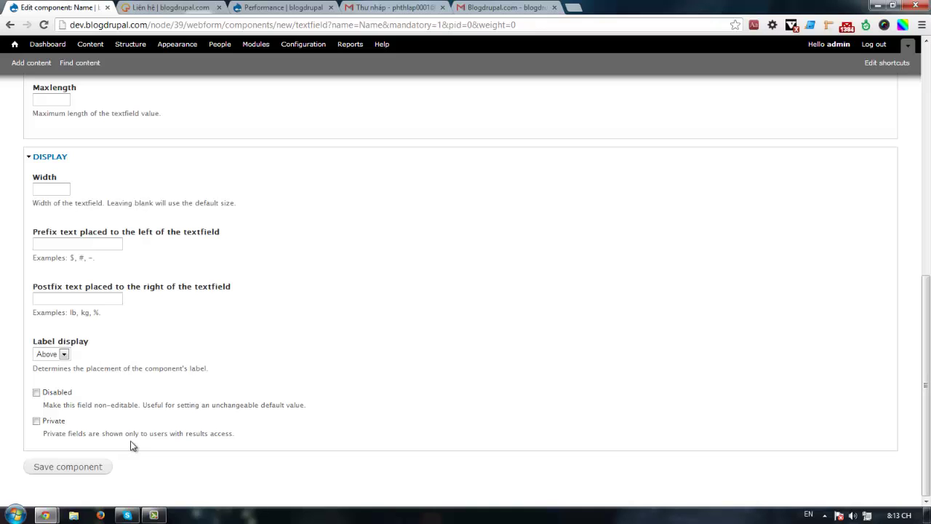
mouse_move(147, 436)
mouse_down()
mouse_move(213, 436)
mouse_move(59, 449)
mouse_move(150, 434)
mouse_up()
Save the Name textfield component.
scroll(184, 356, up, 6)
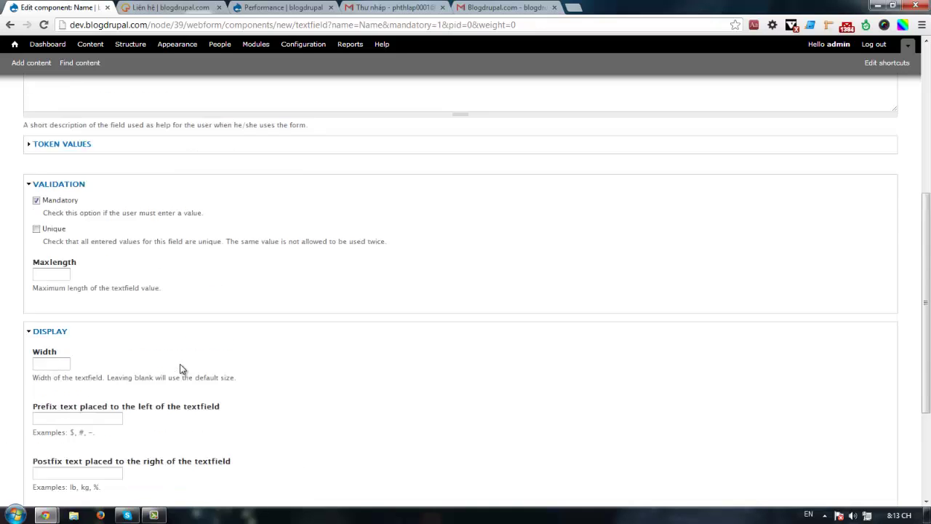
scroll(305, 211, up, 1)
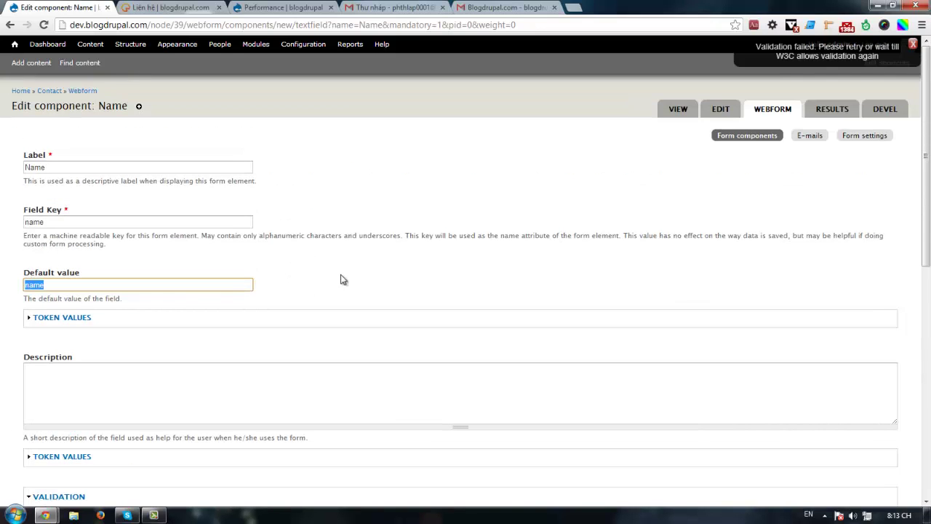
scroll(342, 276, down, 7)
click(83, 459)
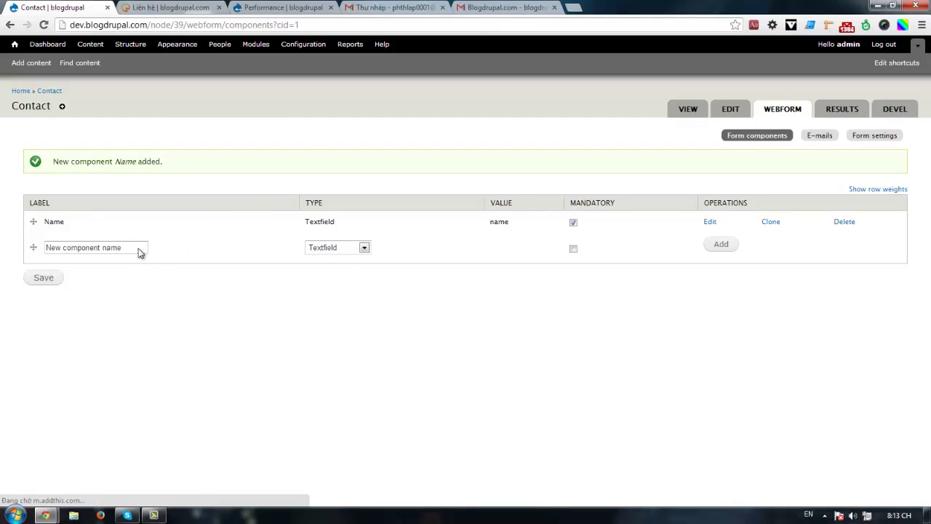
Name a new component 'Gender', set its type to Select options, and add it.
click(100, 246)
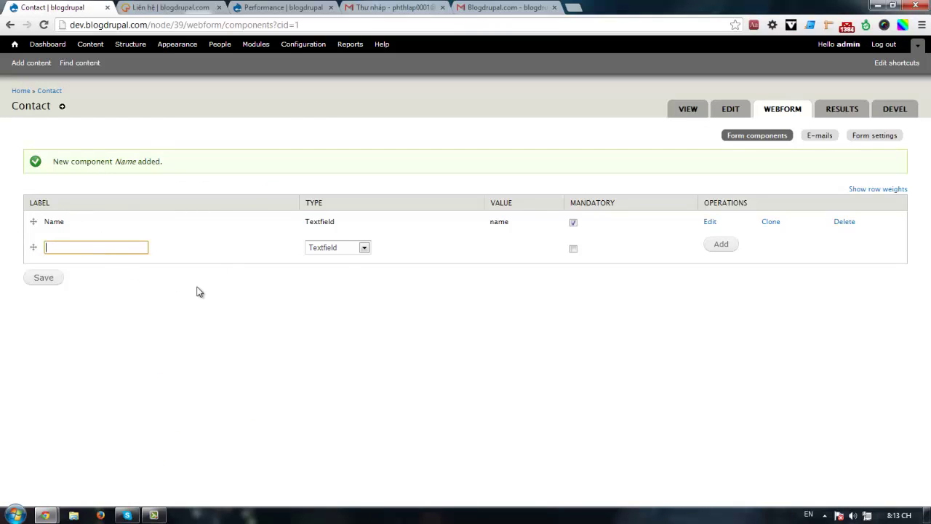
text(Gender)
click(325, 248)
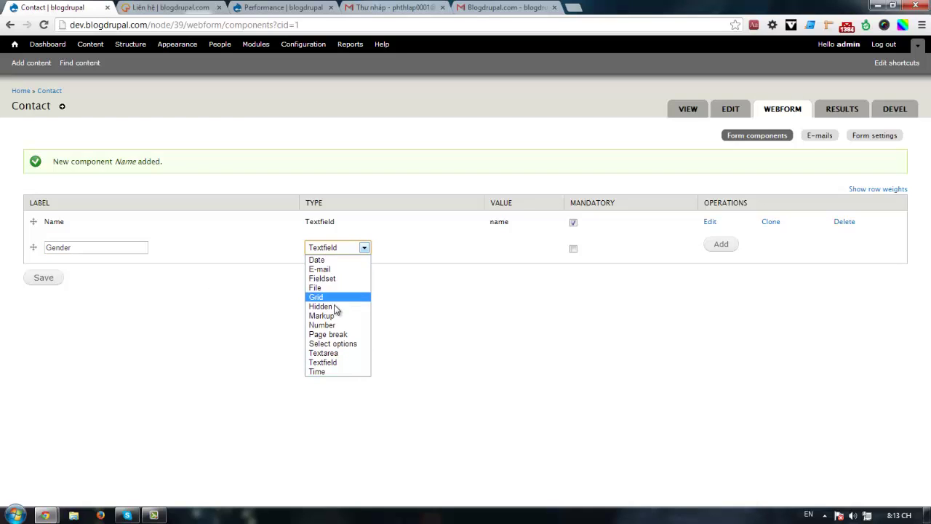
click(334, 345)
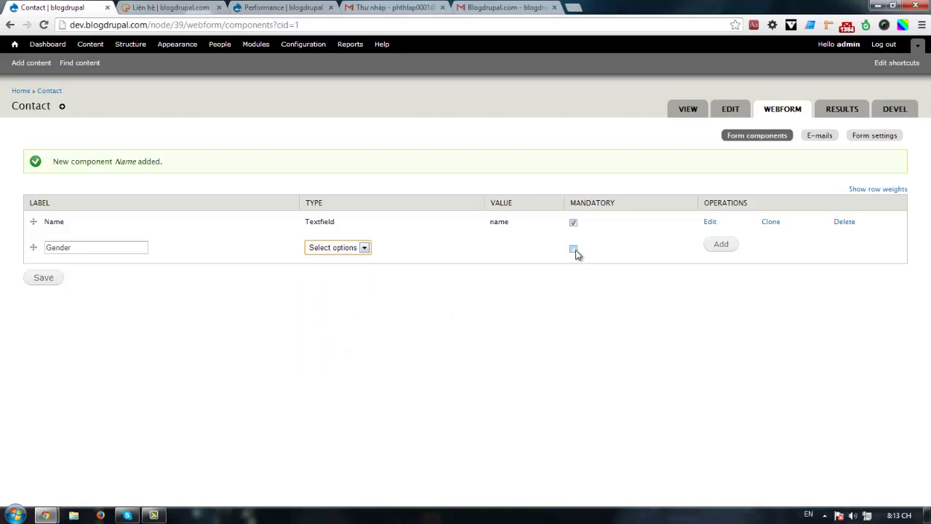
click(717, 249)
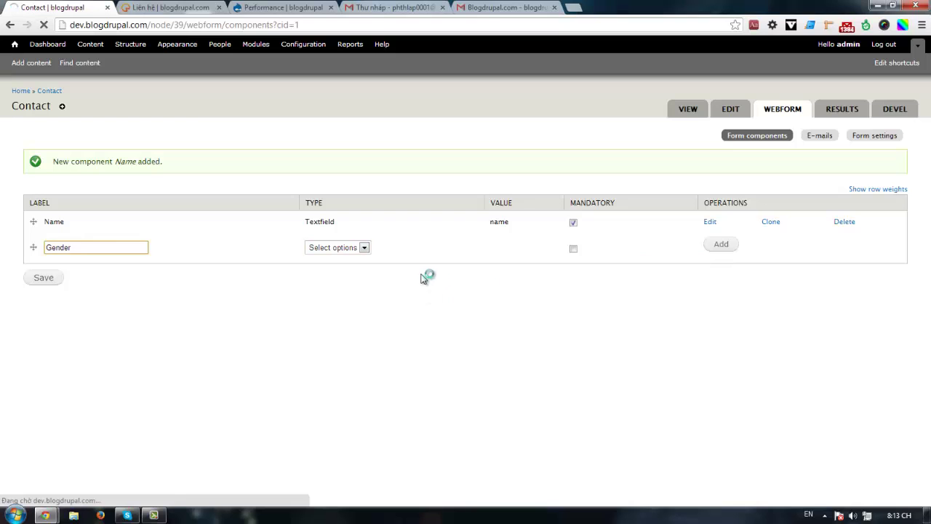
Enter 'Select Gender' as the Gender field's description.
scroll(233, 280, down, 3)
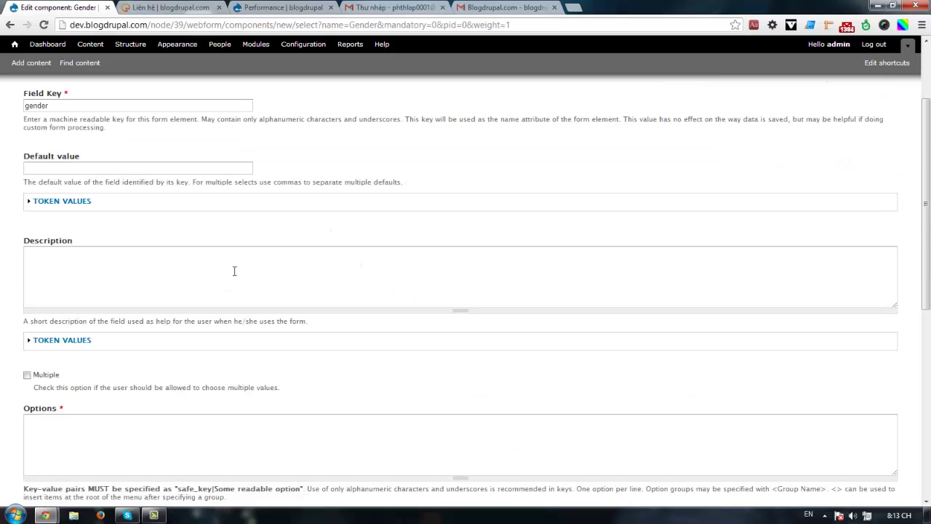
scroll(240, 272, down, 2)
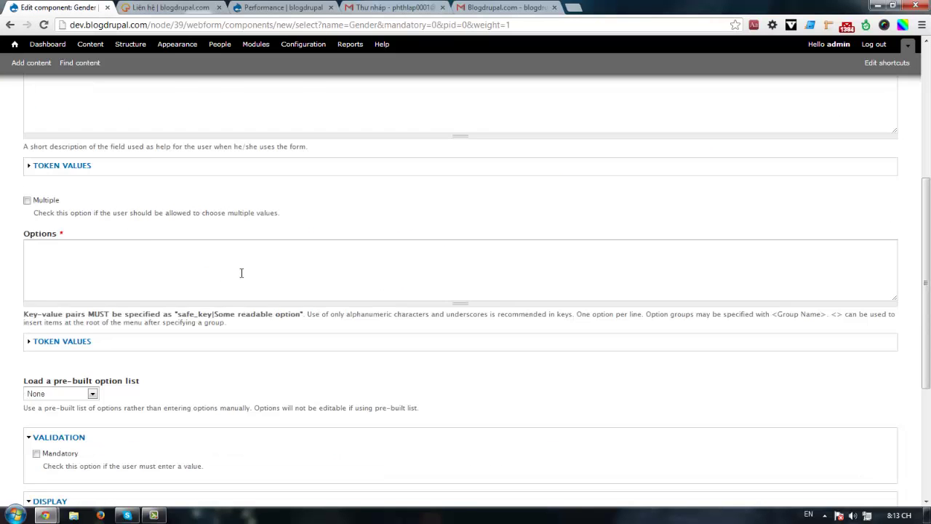
click(140, 211)
scroll(169, 209, up, 4)
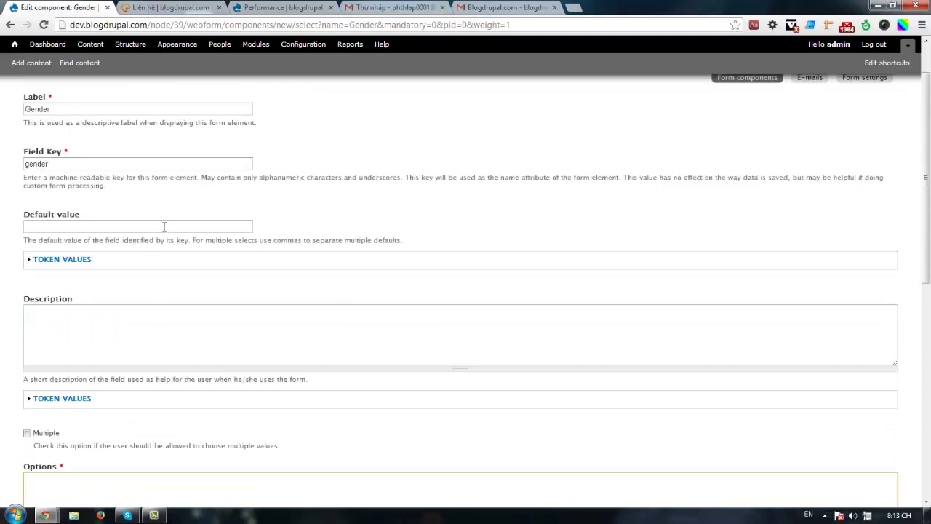
click(96, 329)
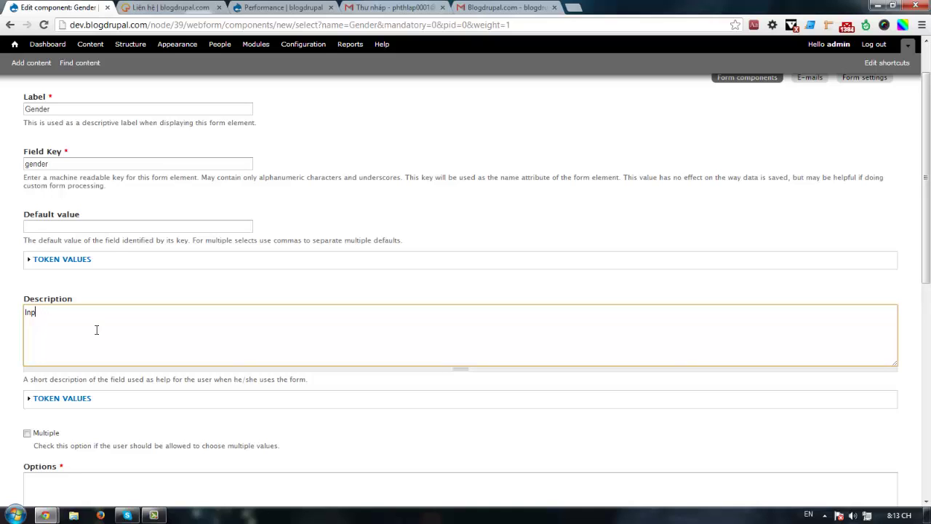
text(Select Gender)
Enter the options 0|M and 1|F, keeping no pre-built option list.
scroll(54, 338, down, 2)
scroll(88, 331, down, 1)
click(104, 340)
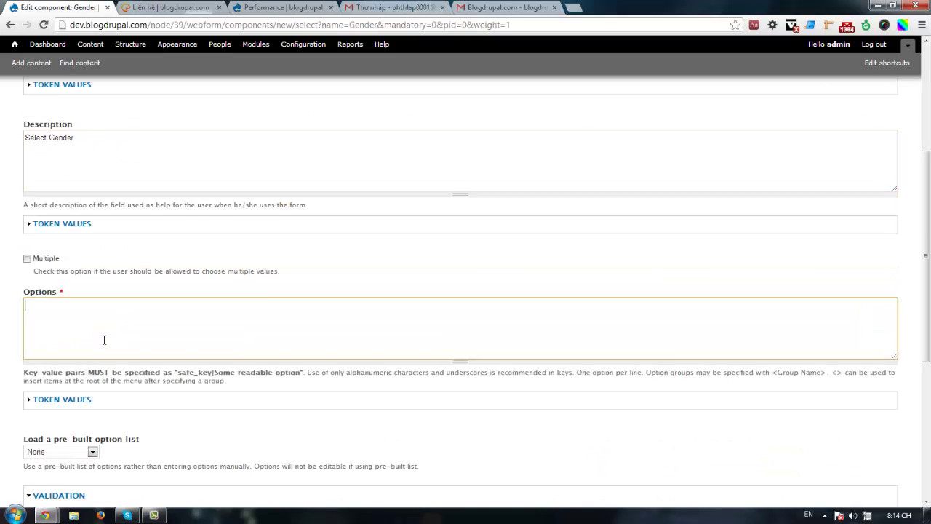
scroll(104, 340, down, 2)
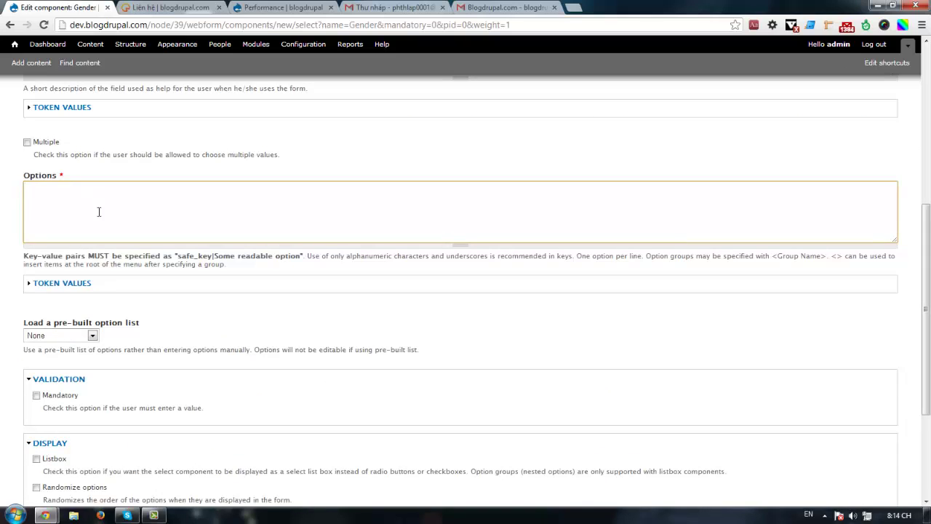
scroll(156, 209, up, 4)
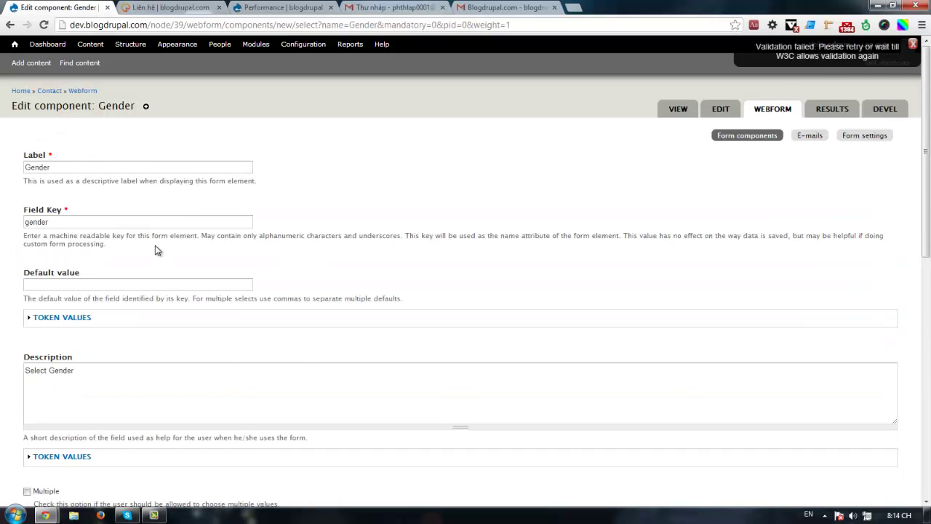
scroll(155, 251, down, 3)
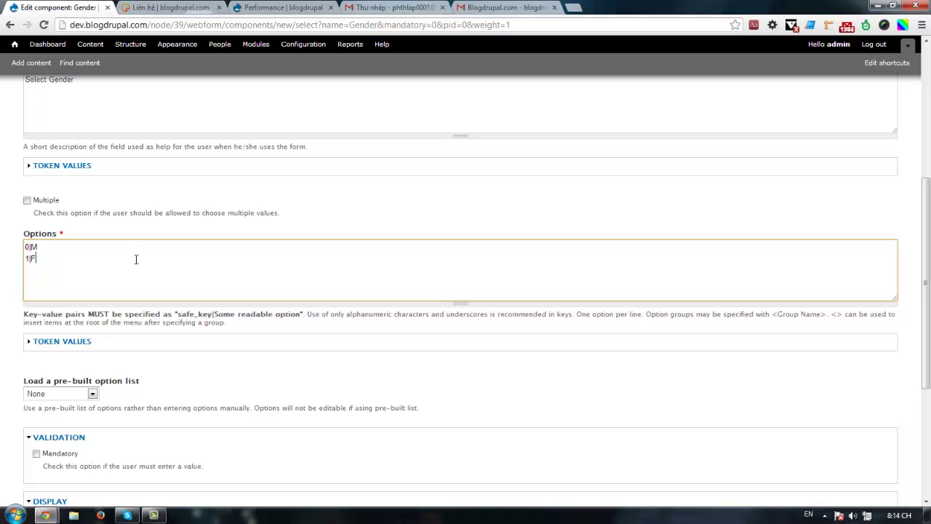
drag(37, 258, 21, 248)
click(56, 267)
click(202, 335)
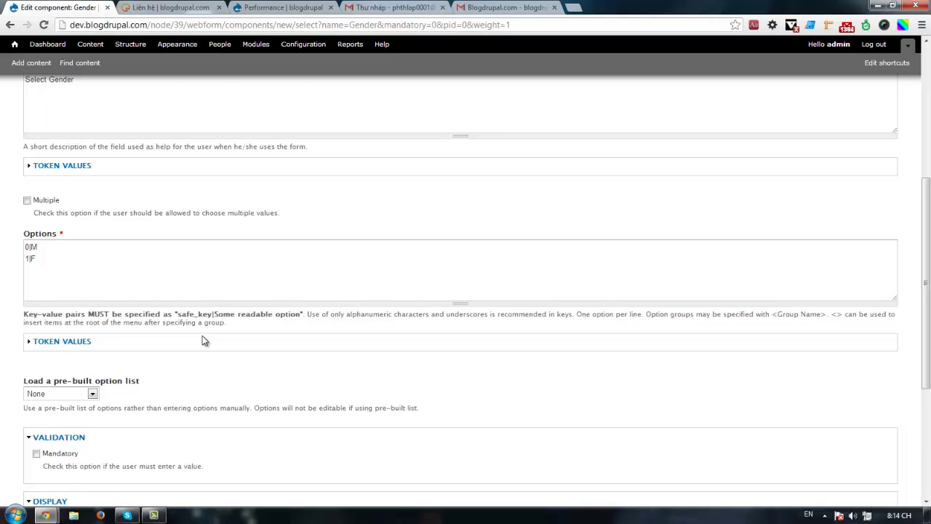
scroll(204, 331, down, 2)
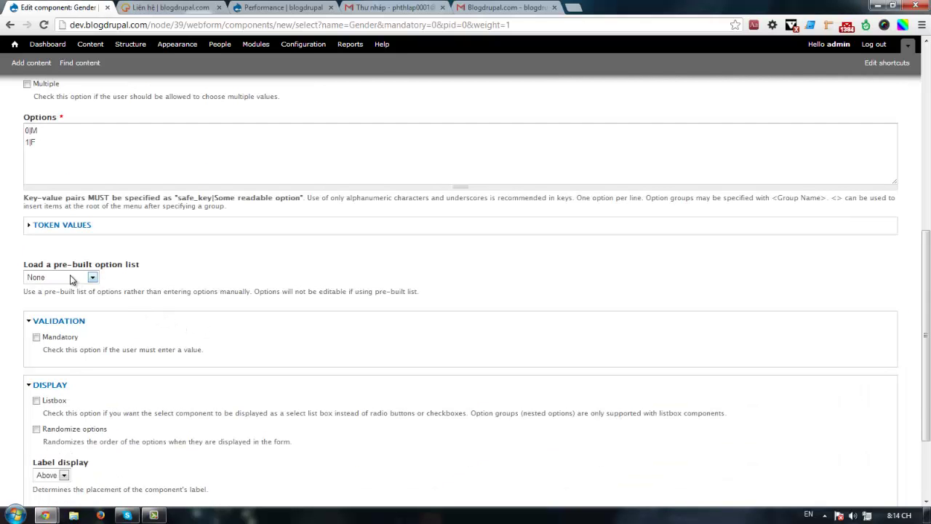
click(71, 279)
click(71, 277)
Display Gender as a listbox and save the component.
scroll(182, 283, down, 2)
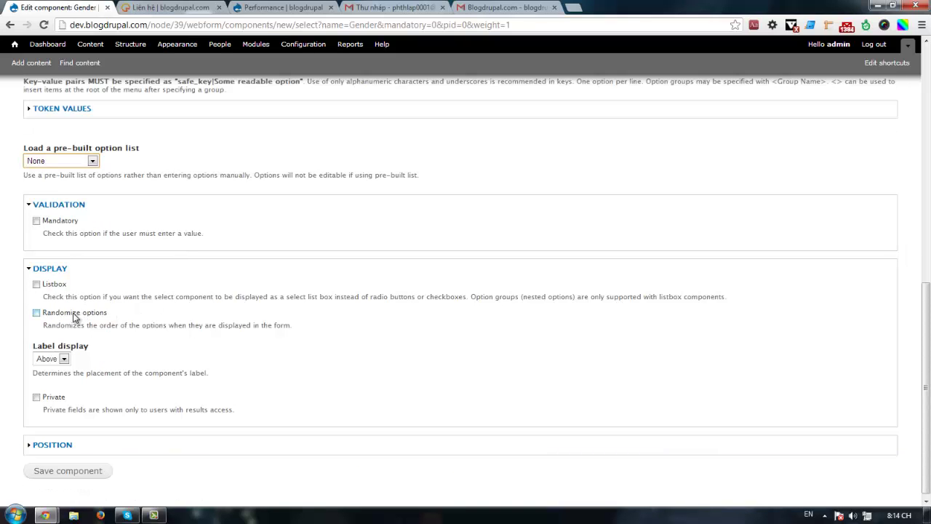
scroll(80, 313, down, 1)
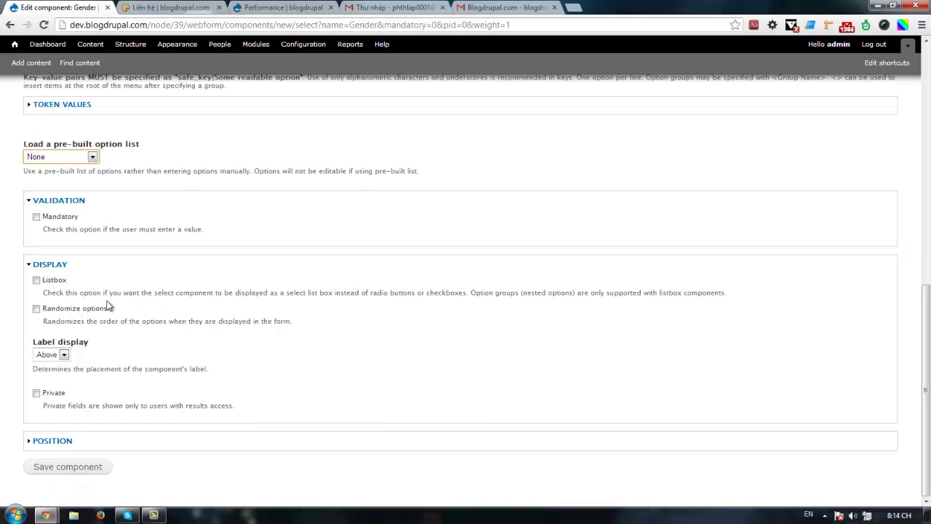
click(58, 282)
click(64, 470)
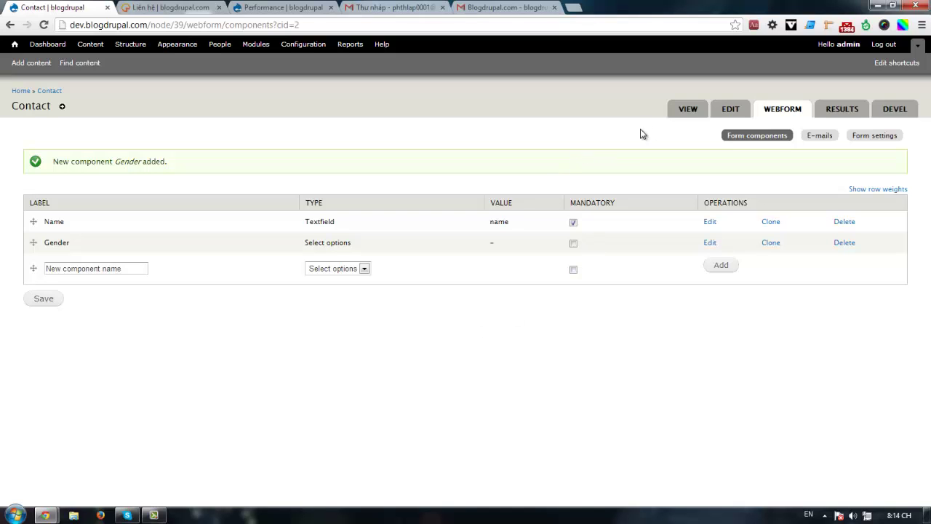
Open the live Contact page in a new tab and check the Gender dropdown's choices.
middle_click(687, 110)
drag(272, 6, 172, 6)
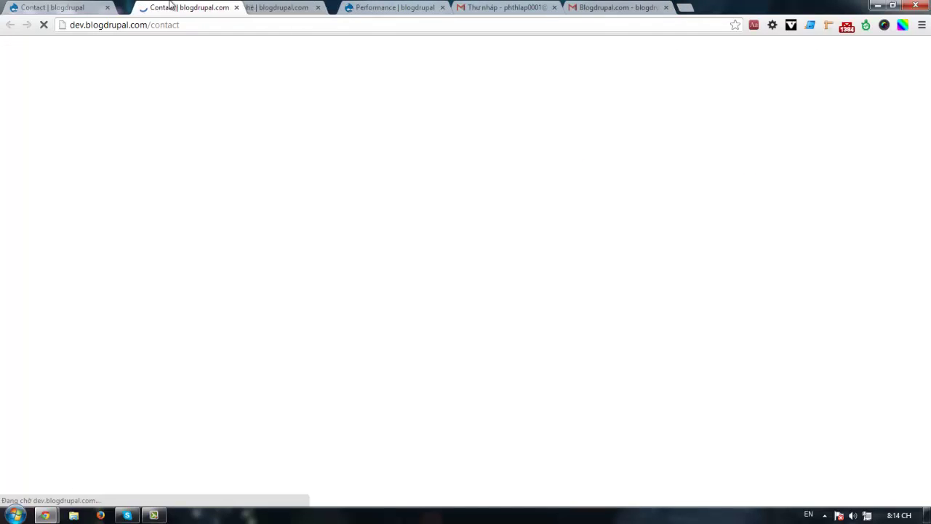
scroll(80, 253, down, 1)
scroll(80, 254, down, 1)
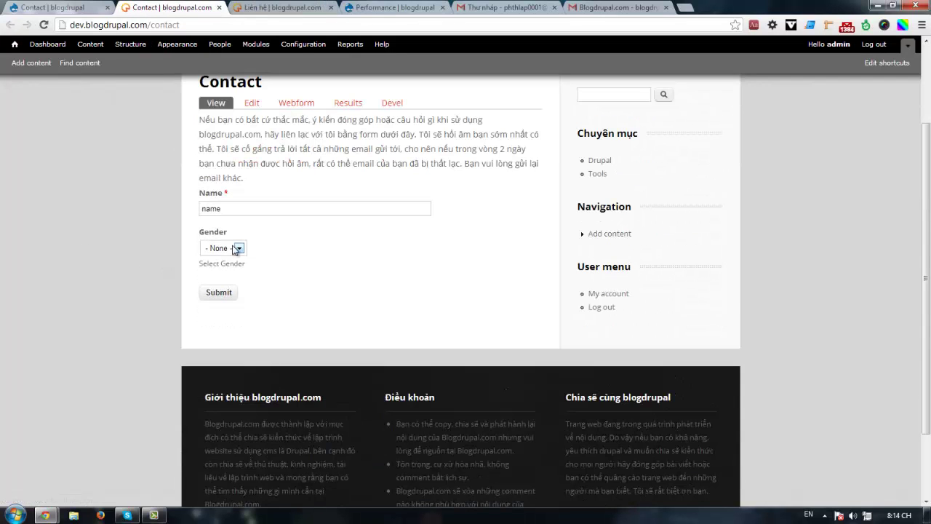
click(237, 246)
click(269, 249)
click(219, 209)
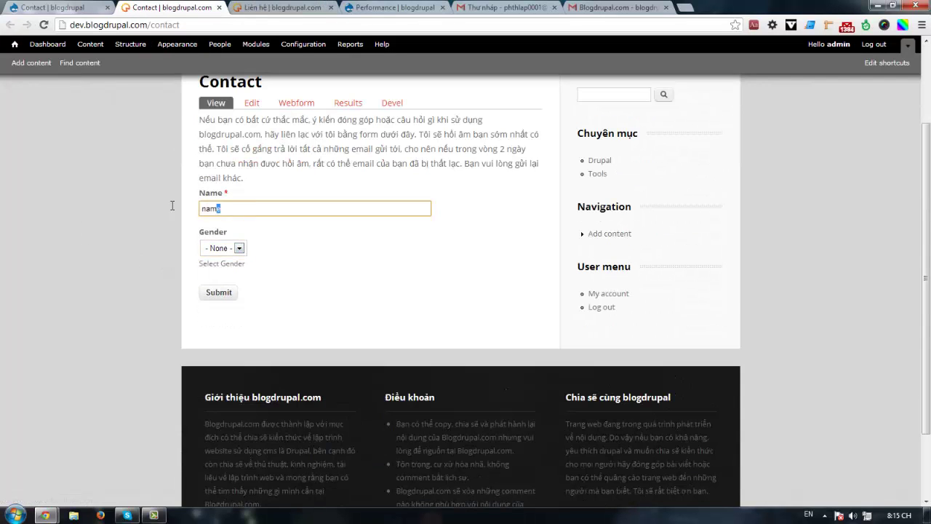
drag(219, 209, 193, 226)
click(237, 248)
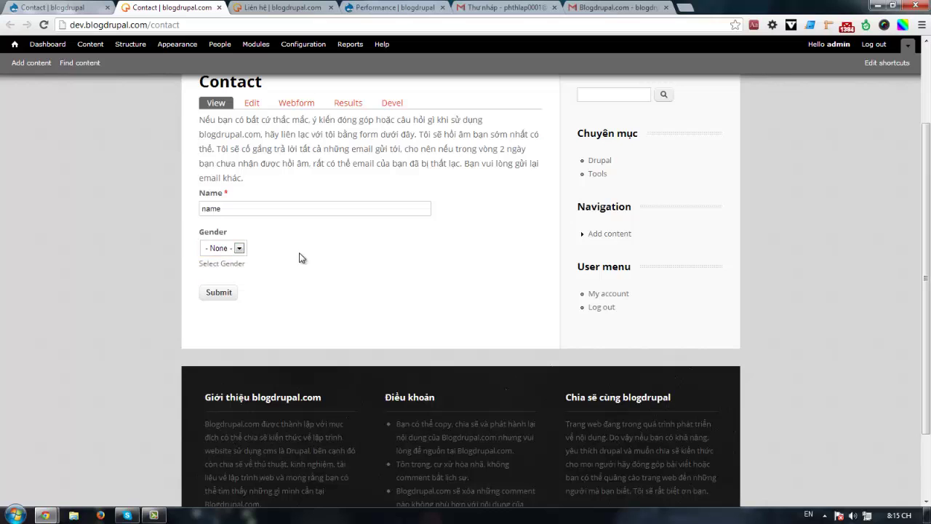
click(238, 248)
click(227, 258)
click(71, 7)
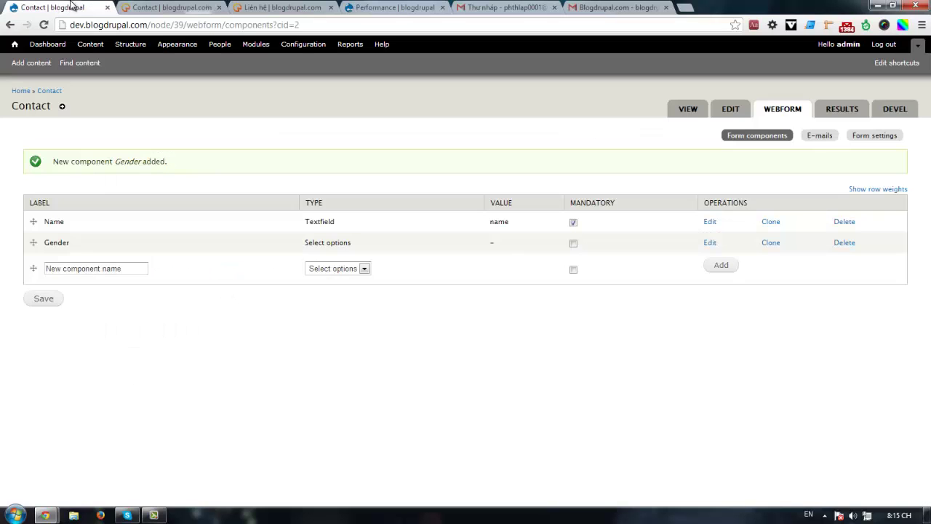
Edit Gender to turn off Listbox, turn on Randomize options, and save.
click(710, 242)
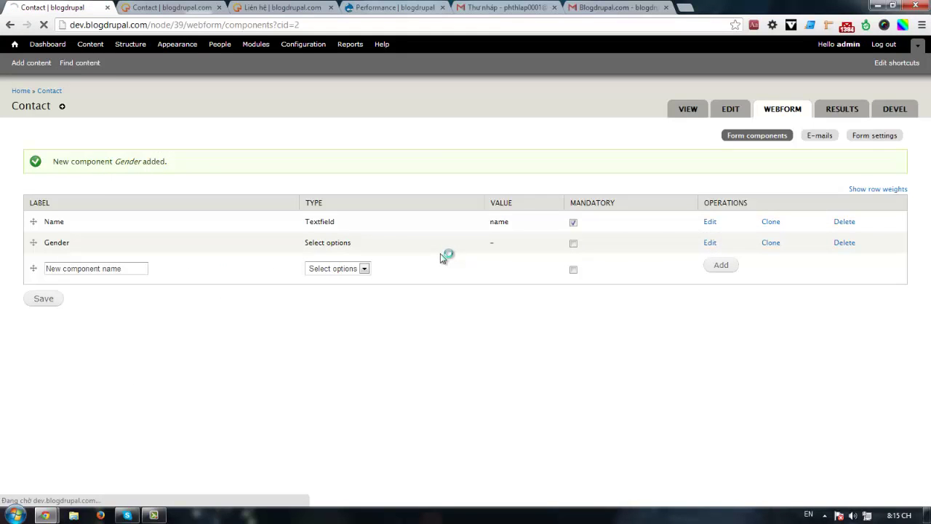
scroll(363, 298, down, 8)
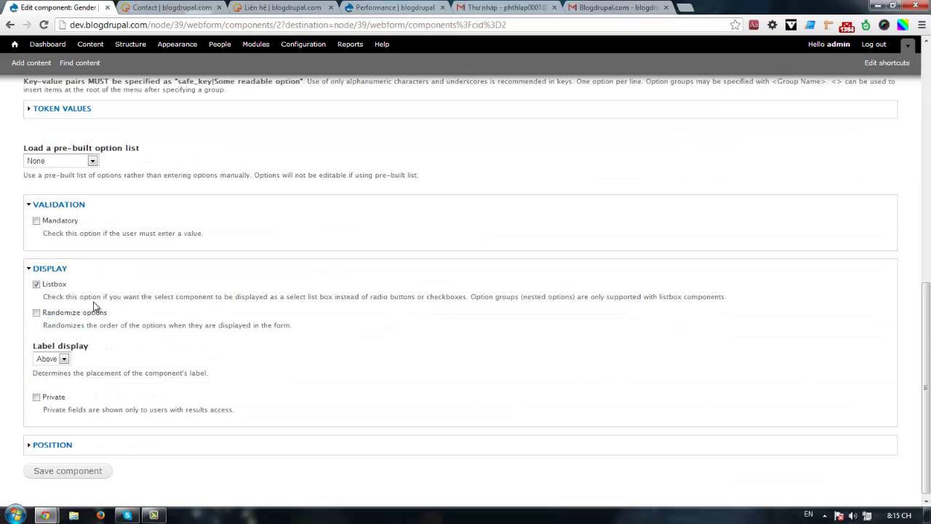
click(60, 286)
click(96, 313)
click(72, 469)
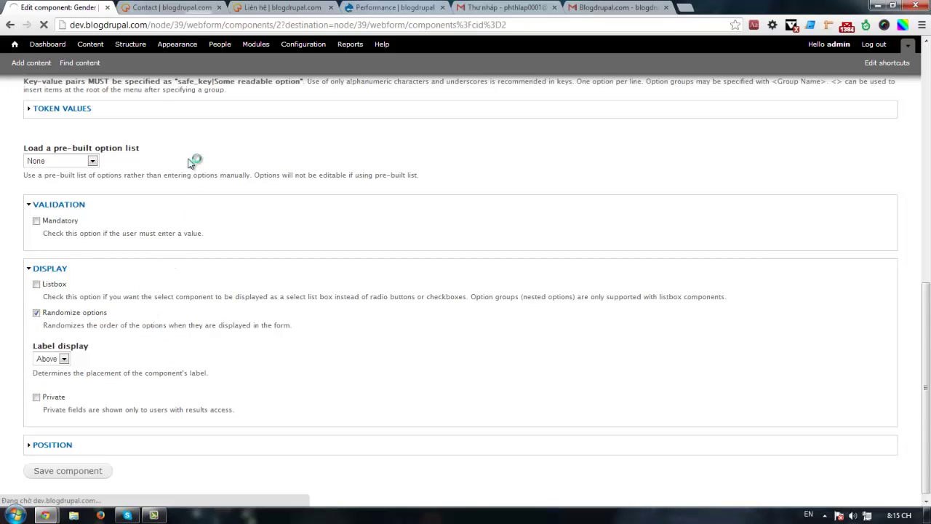
Reload the Contact page and test the M and F radio buttons.
click(172, 8)
key(F5)
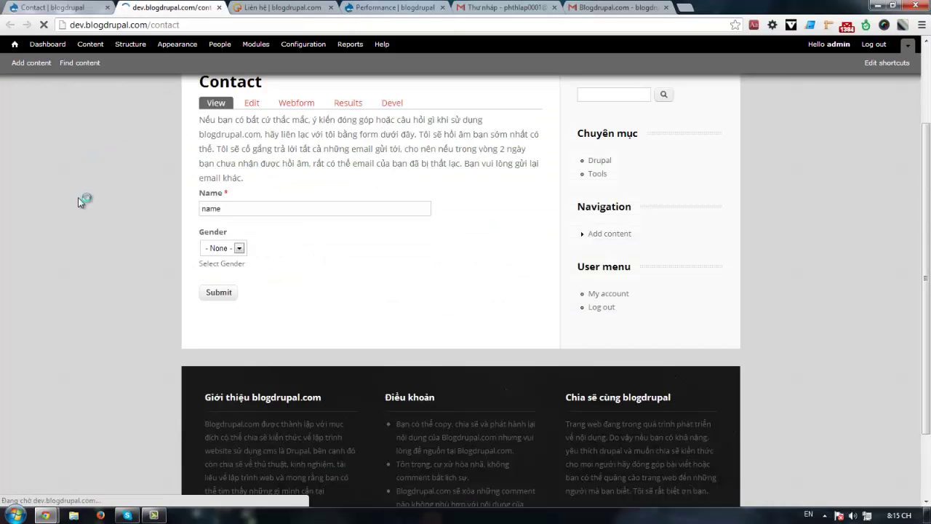
click(215, 251)
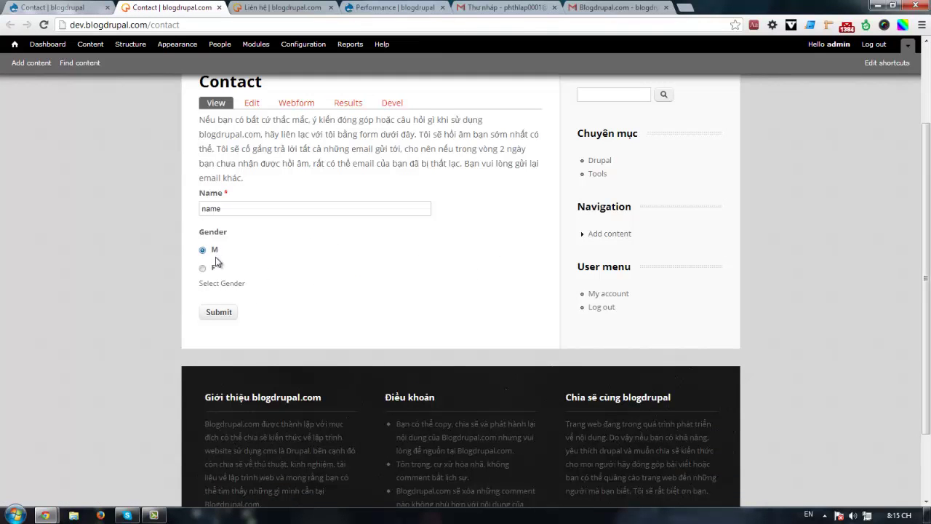
click(205, 268)
click(216, 251)
click(214, 267)
click(93, 5)
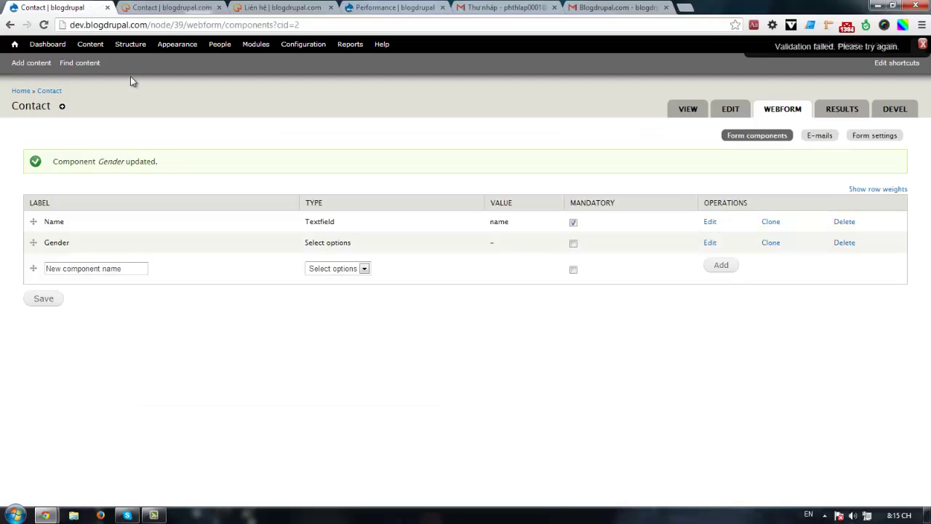
Add a mandatory E-mail component named 'Email'.
click(91, 267)
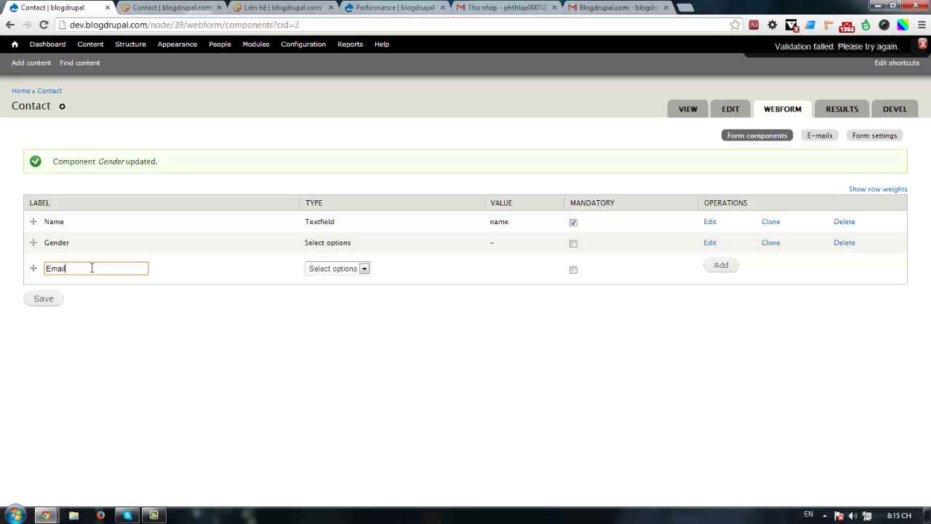
click(326, 269)
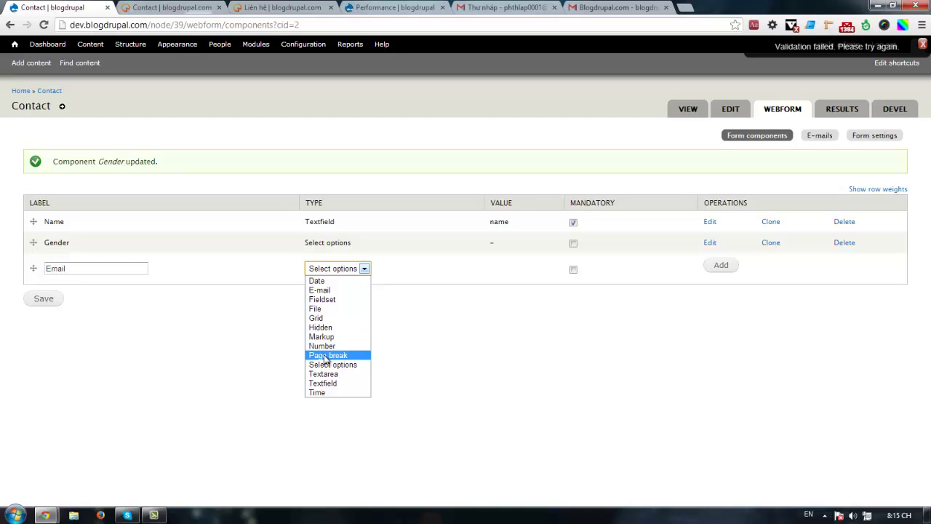
click(348, 290)
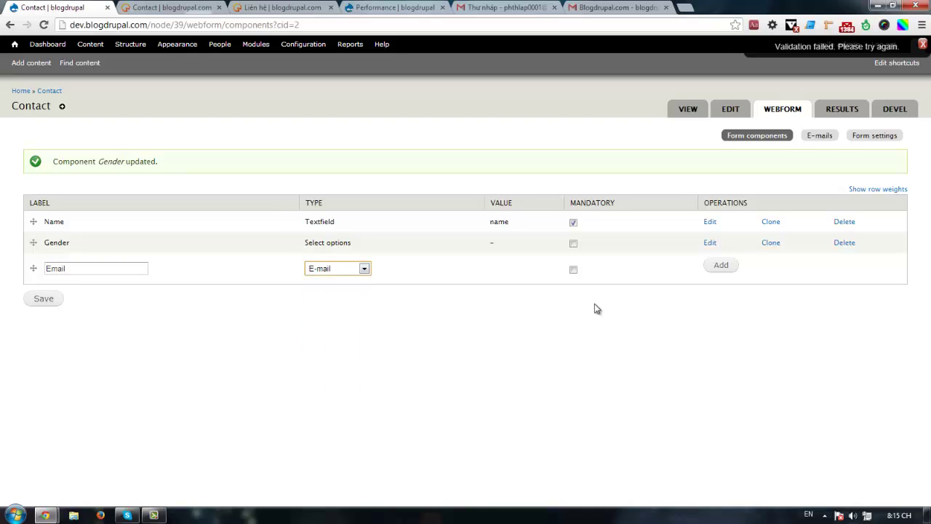
click(574, 269)
click(722, 265)
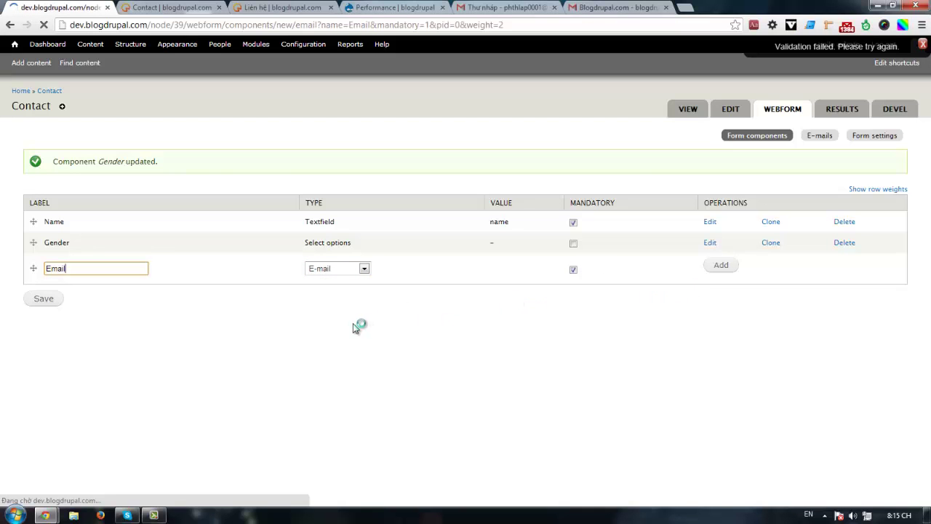
Set default value 'Email' and description 'Please enter email', then save the component.
scroll(245, 390, down, 5)
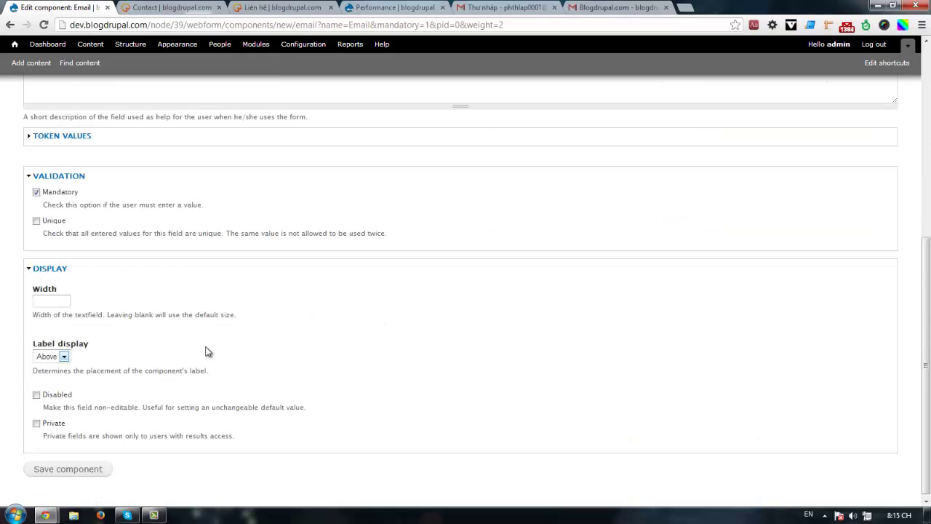
scroll(143, 375, up, 5)
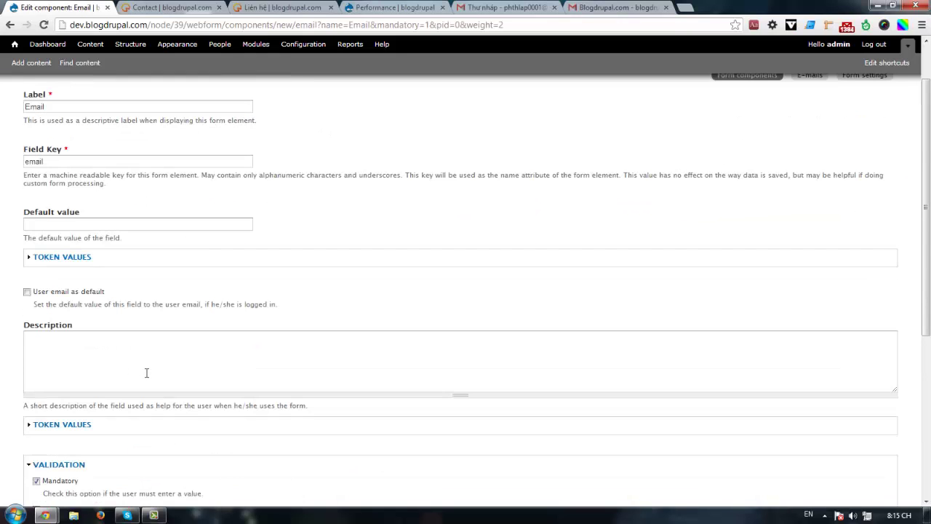
click(53, 225)
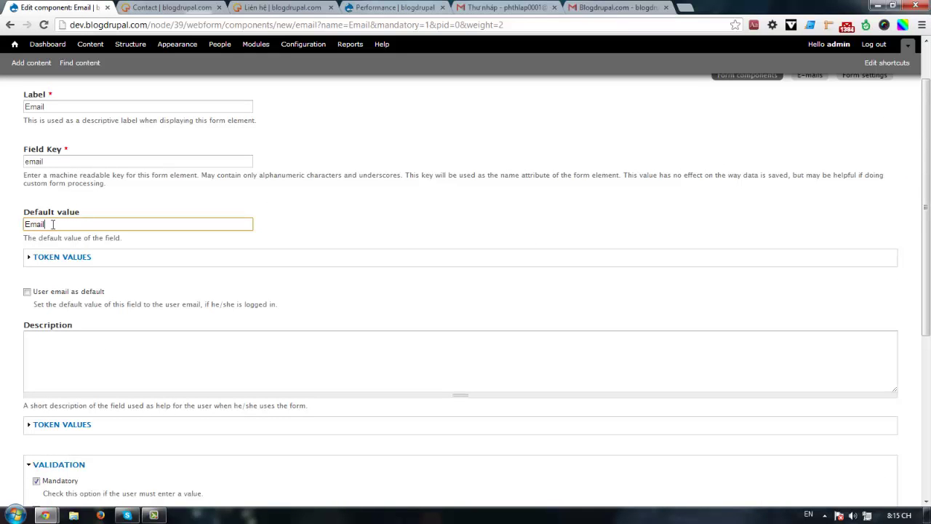
click(83, 366)
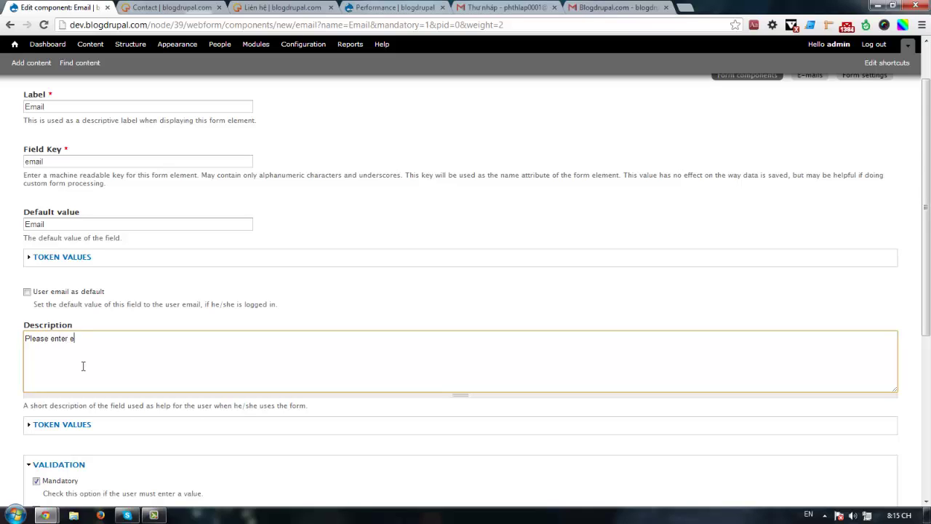
scroll(82, 365, down, 5)
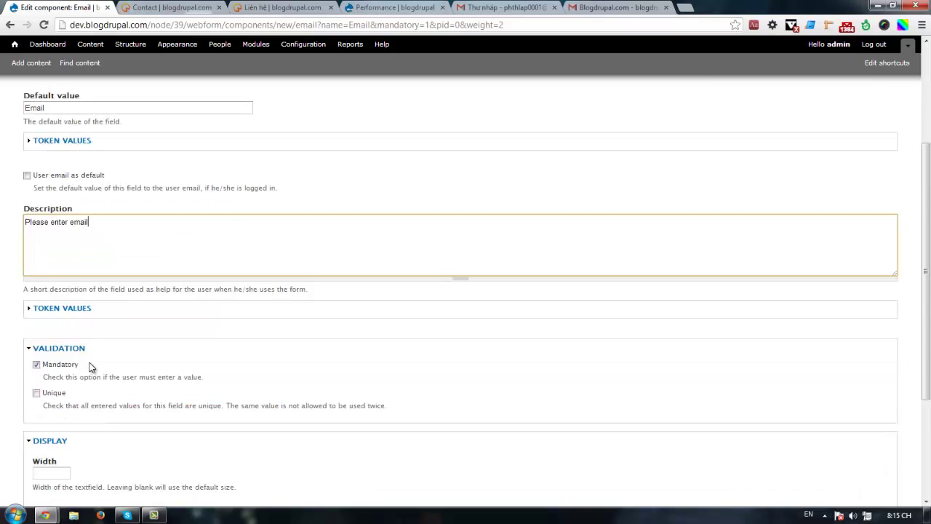
click(64, 466)
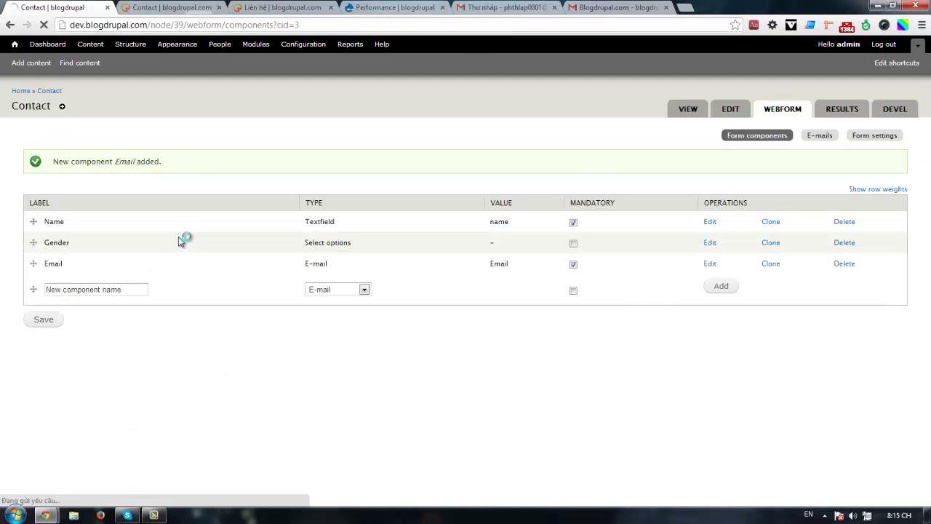
Reload the live Contact page and try the new Email field.
key(ctrl+Tab)
key(F5)
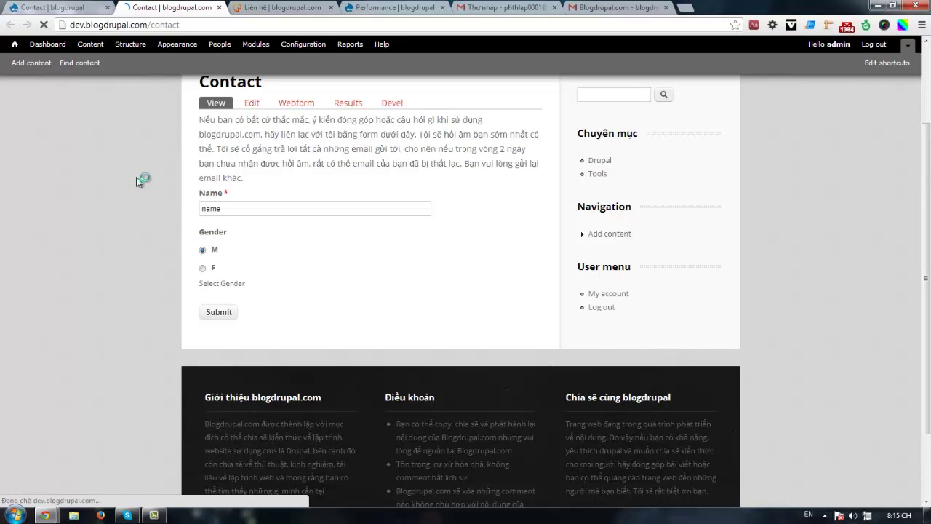
click(251, 320)
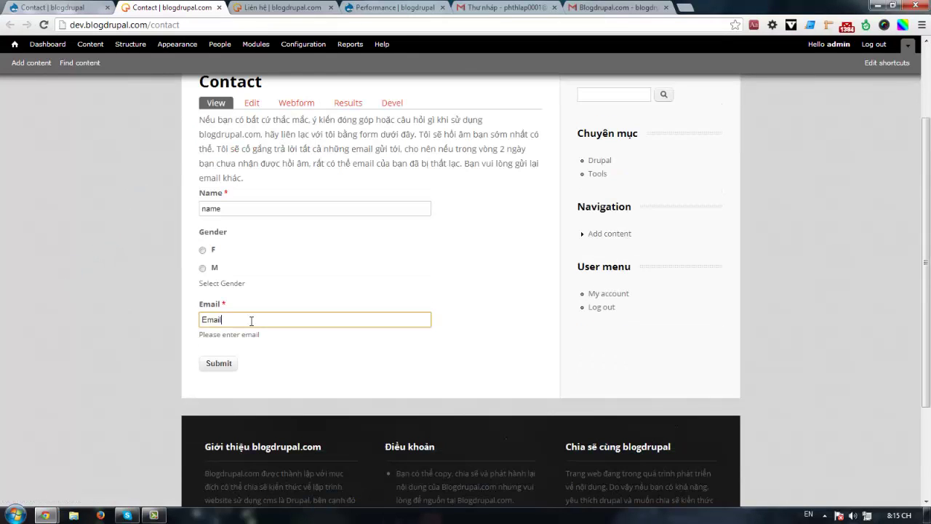
click(306, 340)
scroll(326, 258, down, 3)
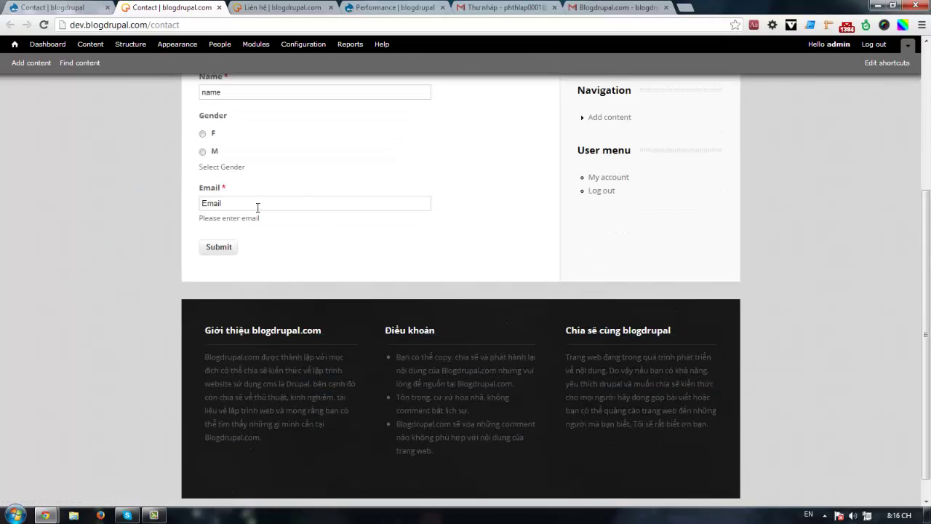
click(258, 207)
click(53, 8)
Add a Textarea component named 'Comment' and save it.
click(96, 290)
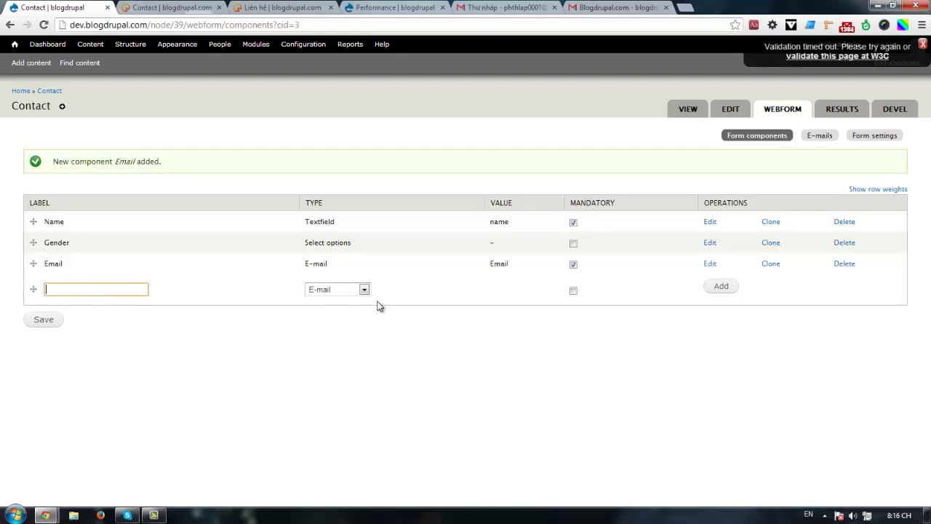
click(338, 290)
click(96, 289)
click(99, 289)
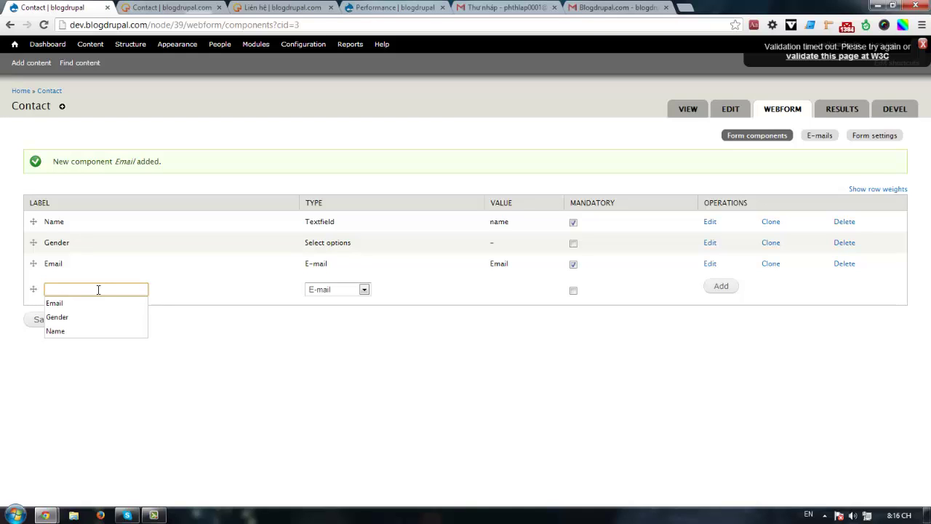
text(Comment)
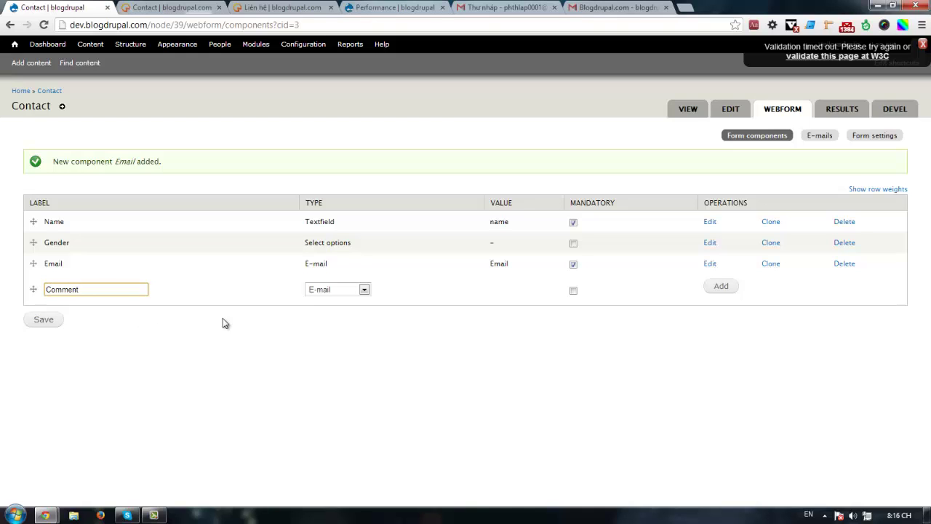
click(343, 291)
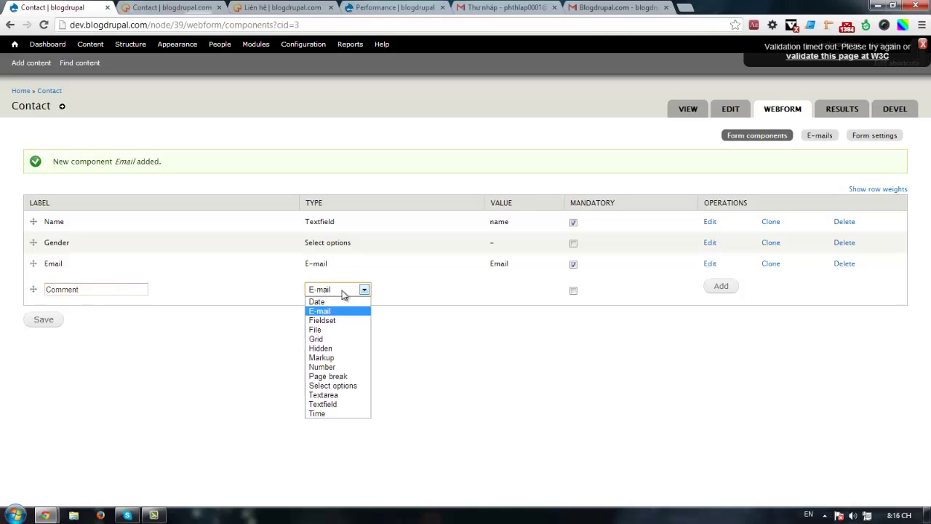
click(332, 395)
click(713, 289)
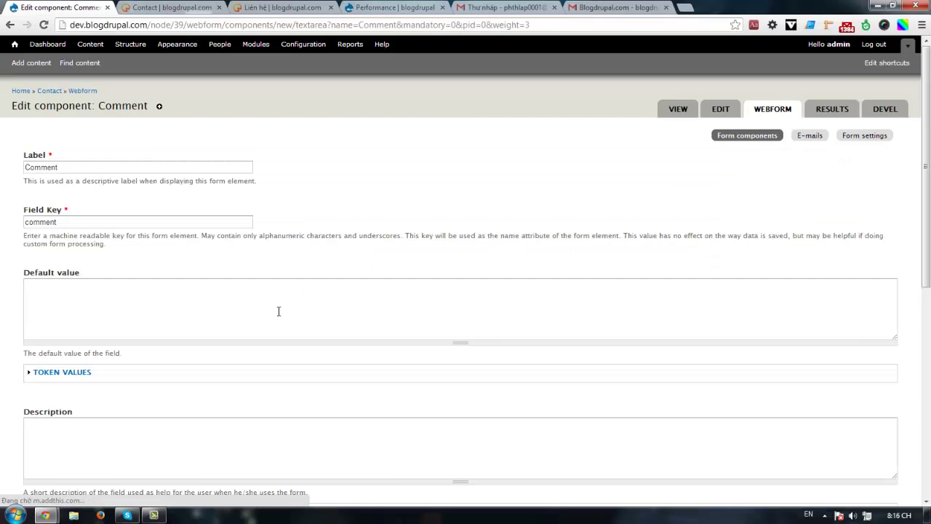
scroll(278, 311, down, 5)
click(68, 467)
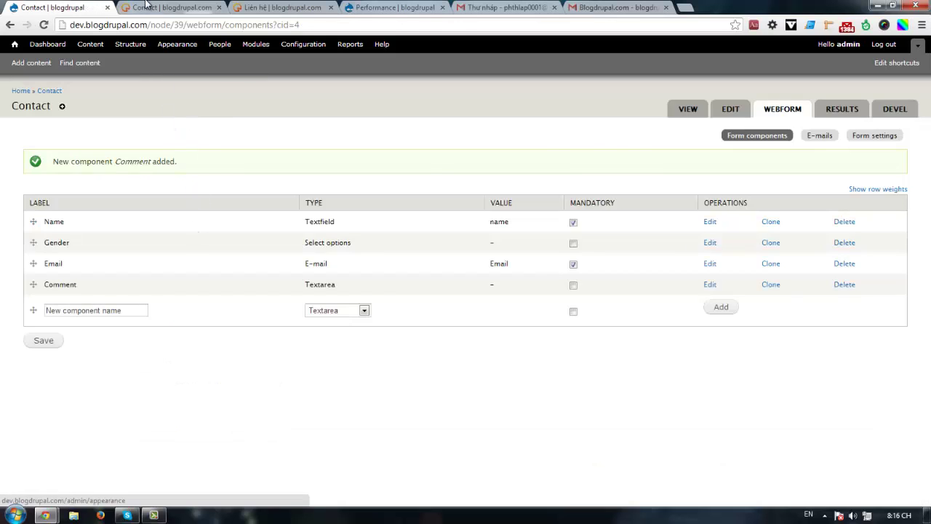
Reload the live Contact page to check the new Comment box.
key(ctrl+Tab)
key(F5)
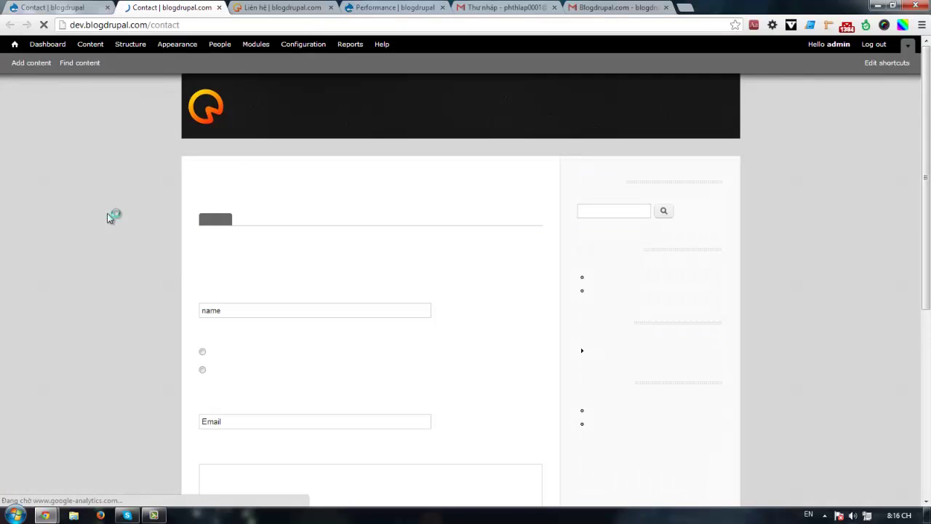
click(306, 269)
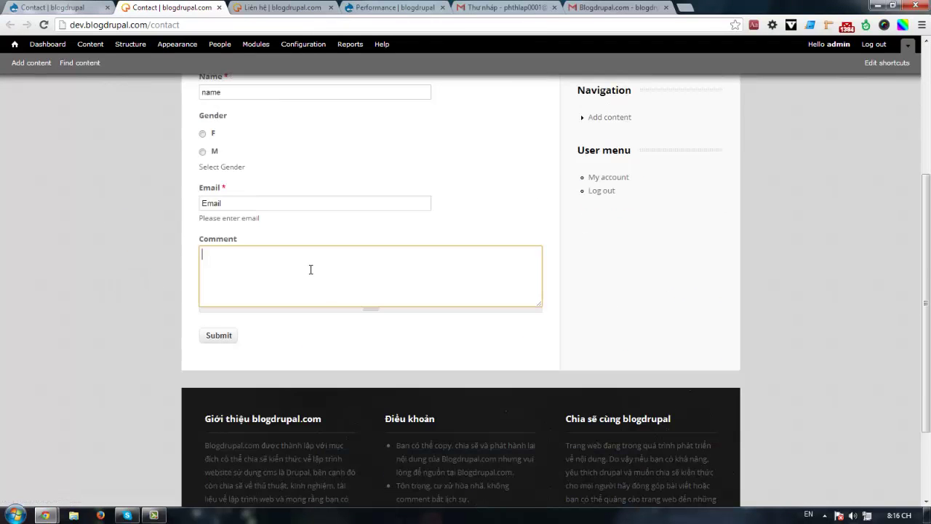
scroll(310, 278, up, 2)
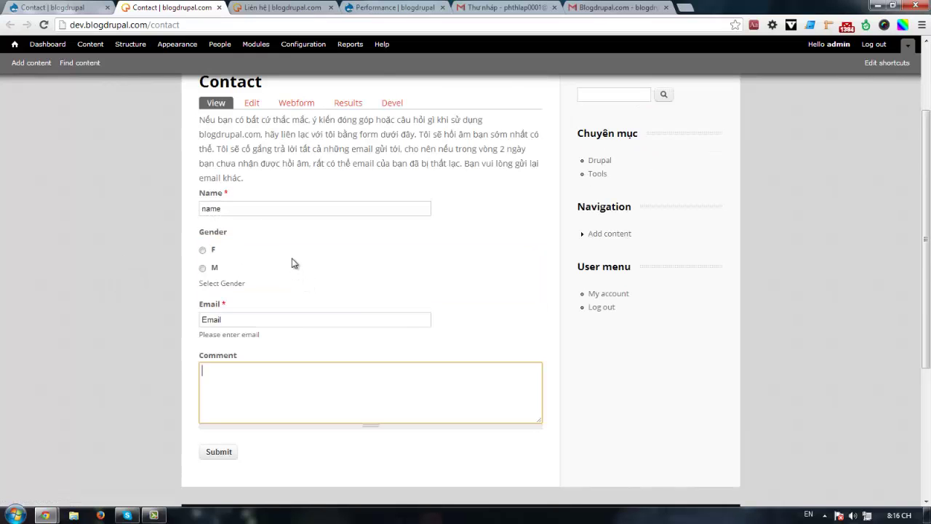
click(288, 209)
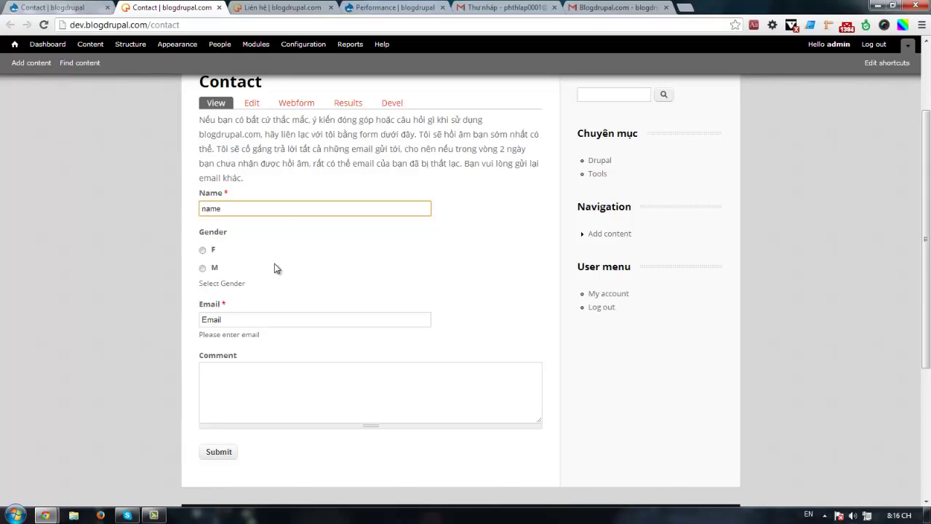
click(252, 271)
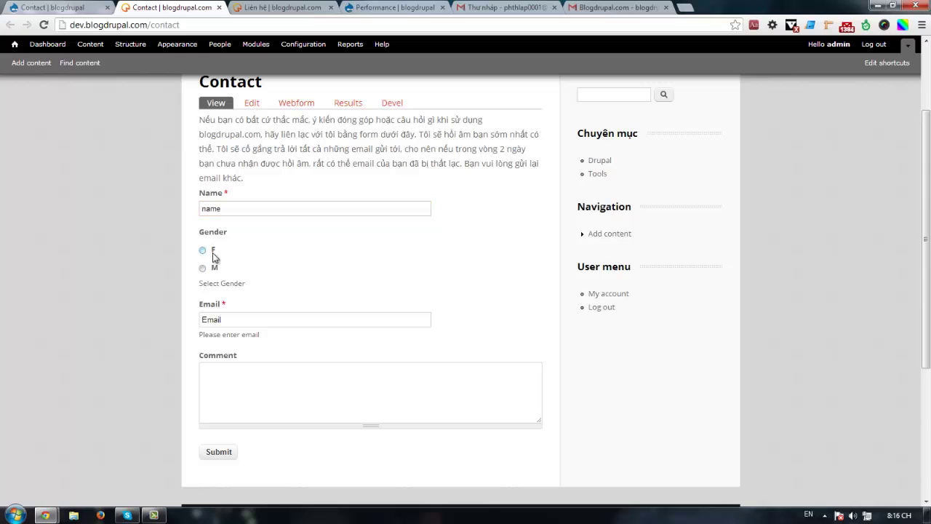
Submit a test entry with comment 'sadadad' and an autofilled email address.
click(240, 374)
text(sadadad)
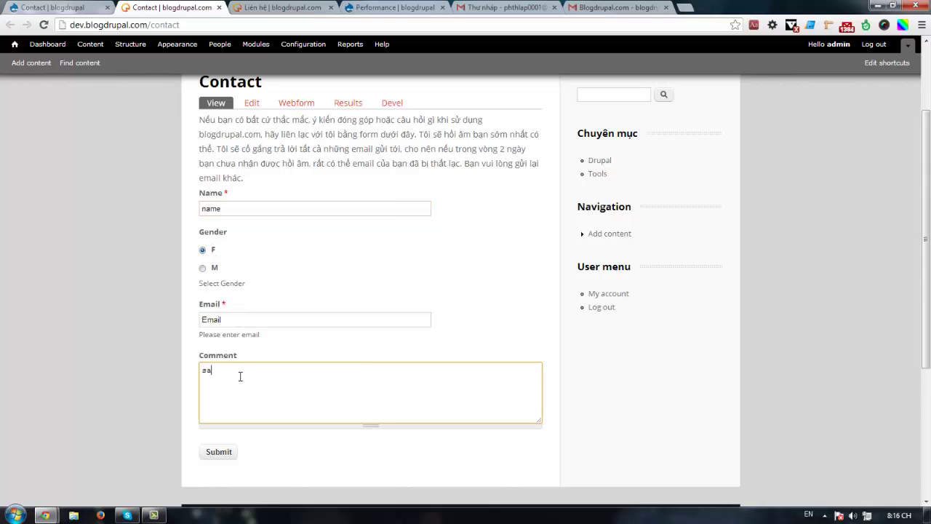
click(218, 451)
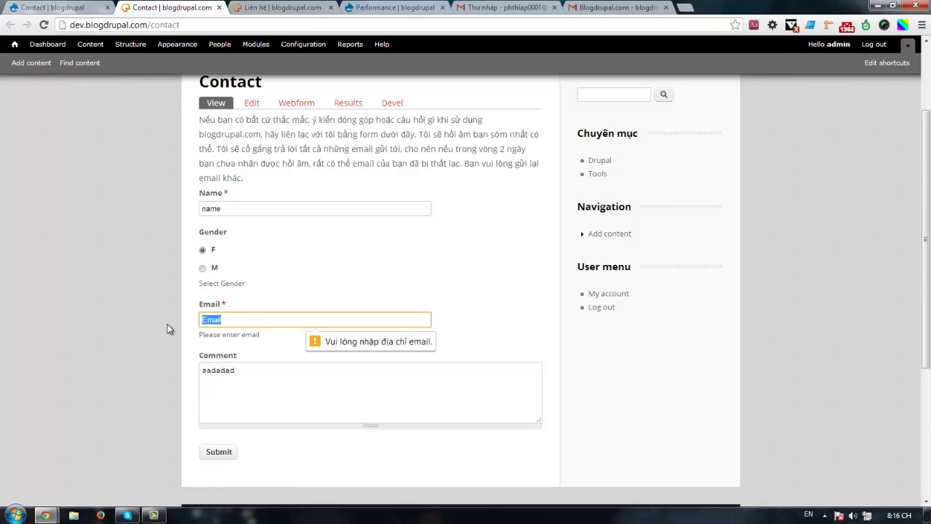
click(254, 320)
click(240, 334)
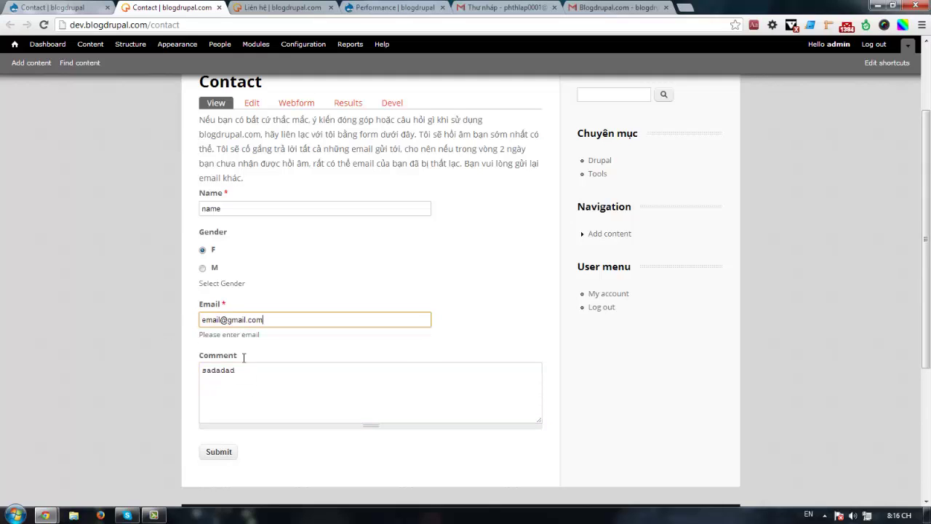
click(219, 451)
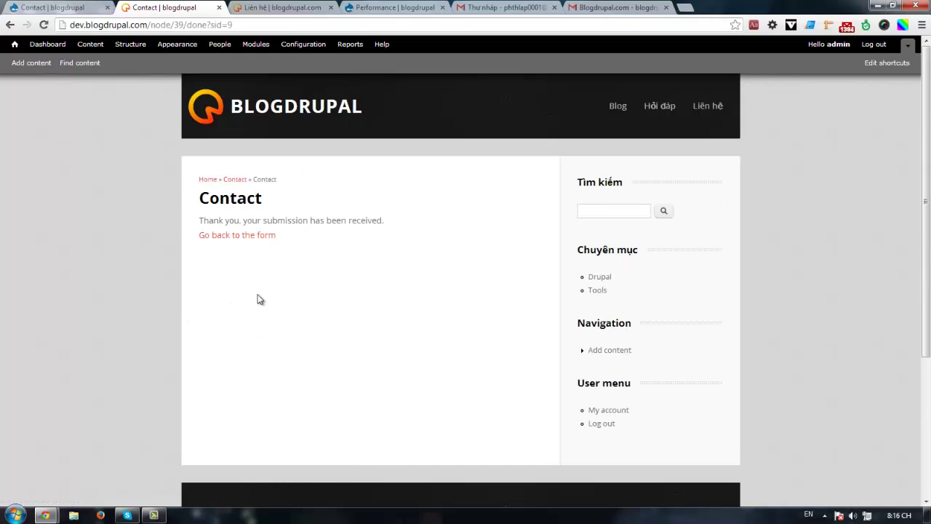
Return from the confirmation to the blank Contact form.
scroll(261, 299, down, 3)
scroll(303, 298, up, 3)
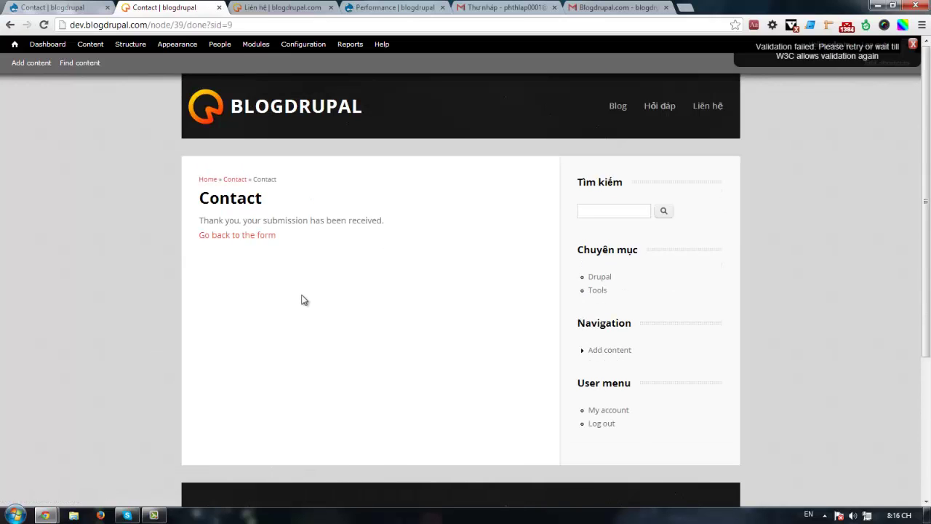
scroll(308, 295, down, 3)
scroll(290, 291, up, 3)
click(249, 234)
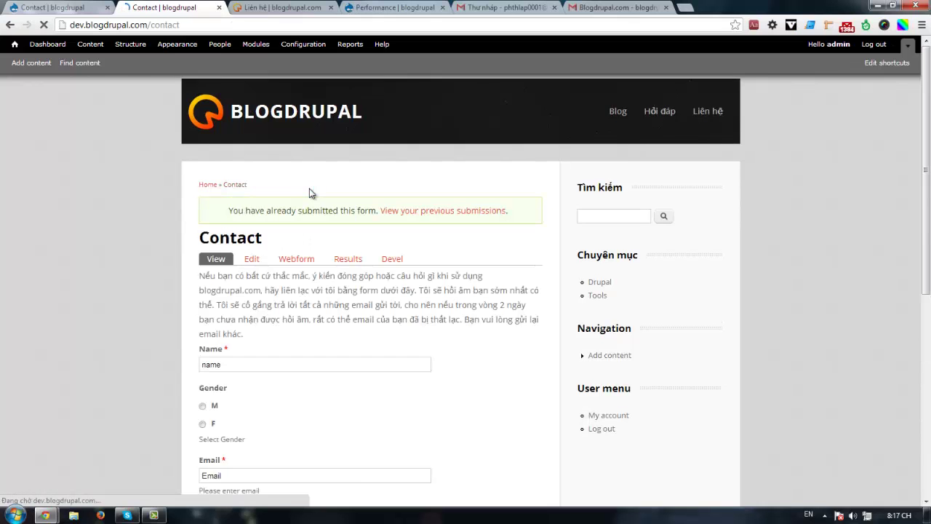
scroll(297, 262, down, 3)
scroll(297, 319, up, 1)
click(299, 368)
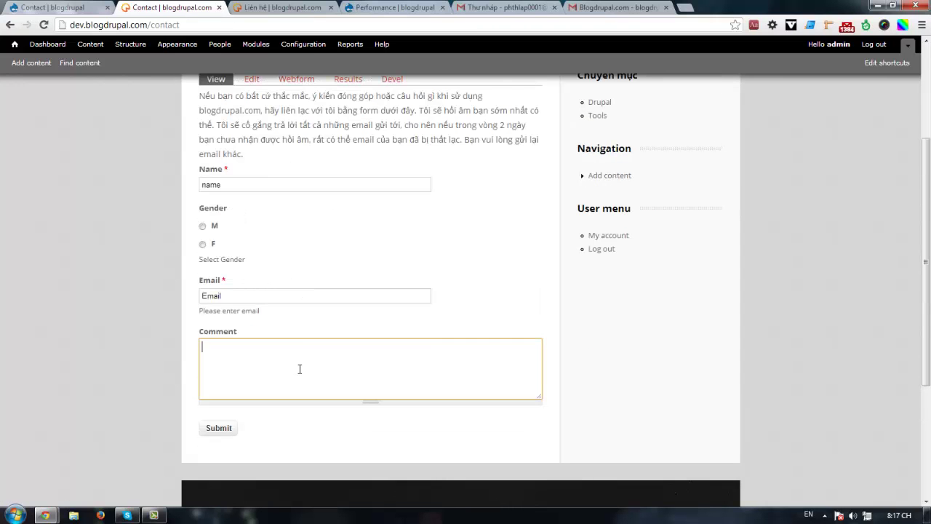
scroll(291, 266, down, 2)
scroll(291, 274, up, 3)
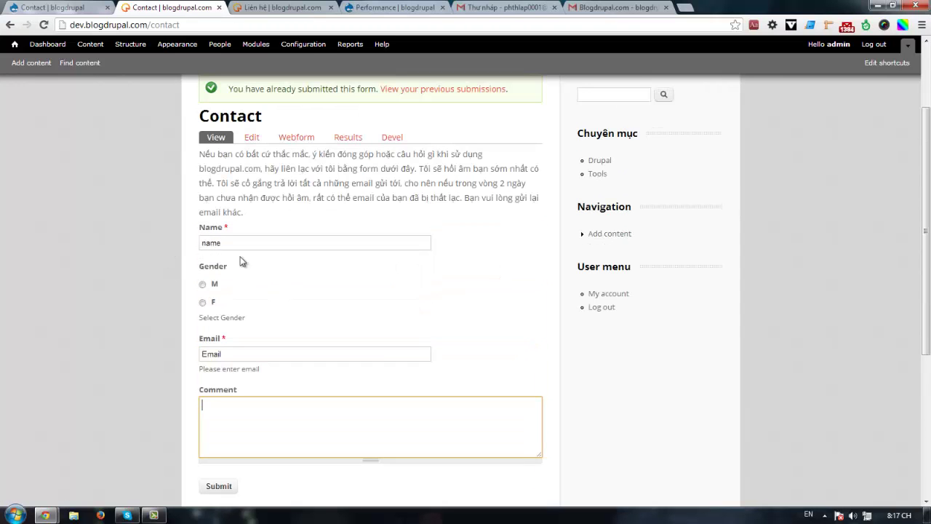
scroll(287, 284, down, 2)
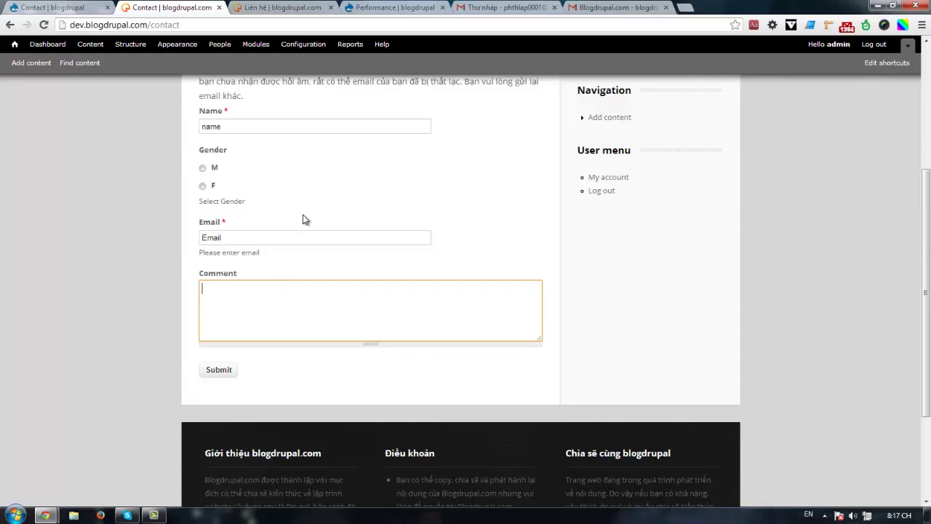
Reload the components page, open Results, and review submission 9 with comment 'sadadad'.
click(83, 9)
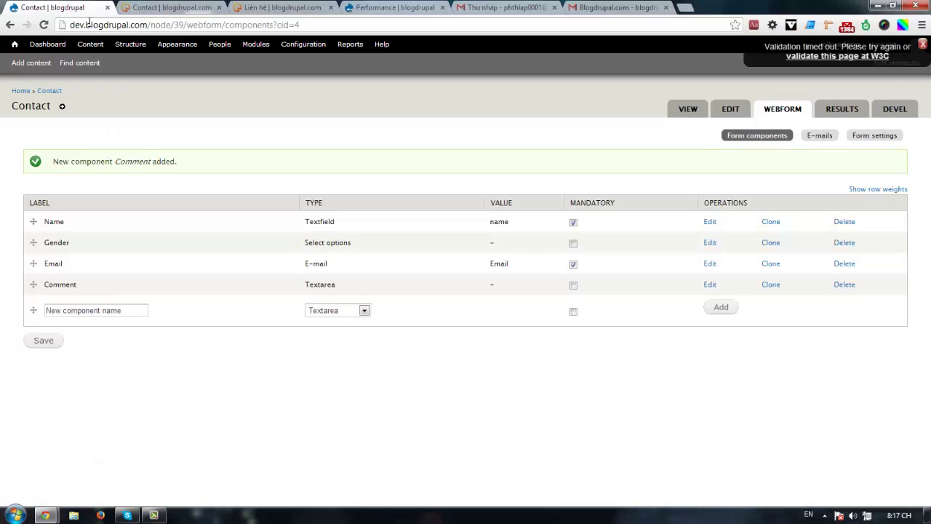
key(F5)
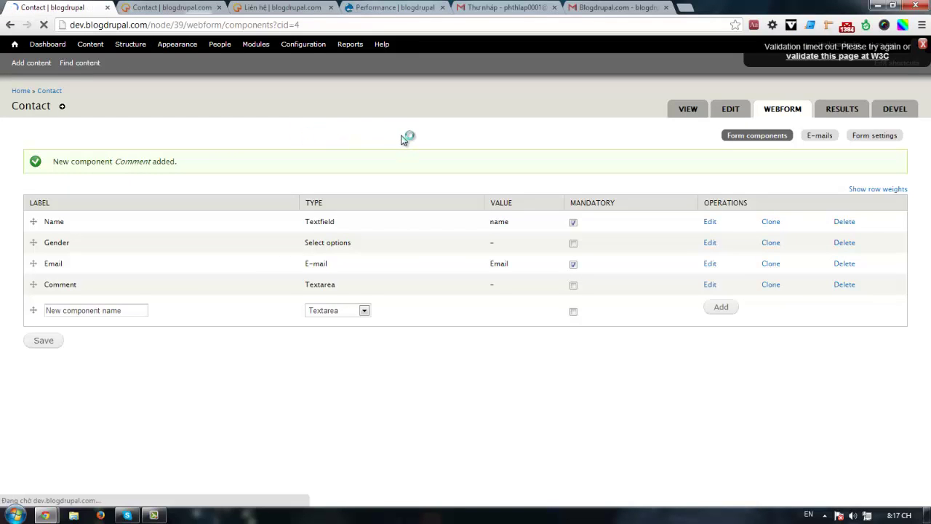
click(844, 115)
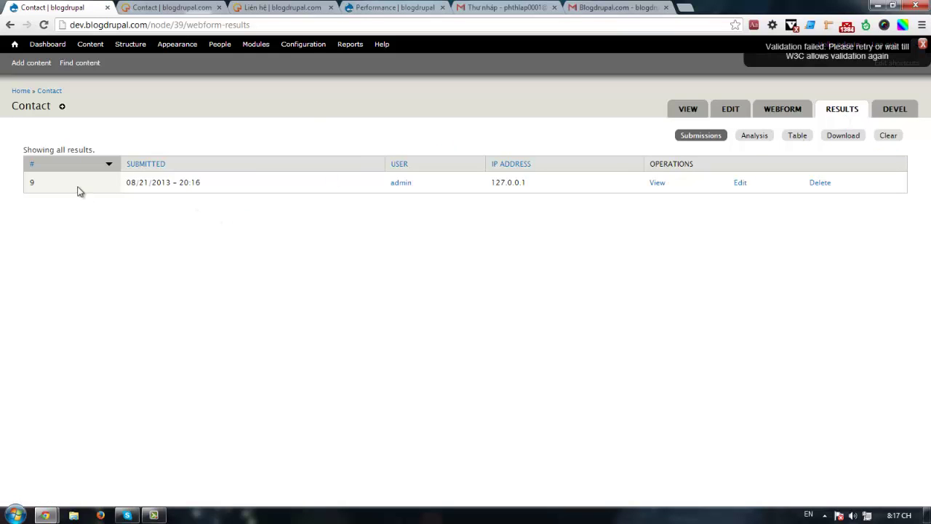
drag(80, 190, 662, 212)
click(740, 184)
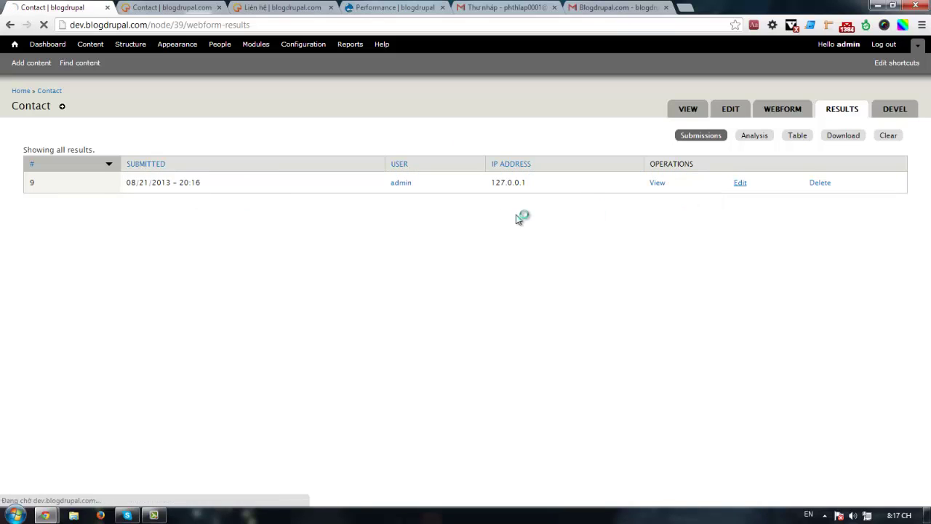
scroll(251, 233, down, 2)
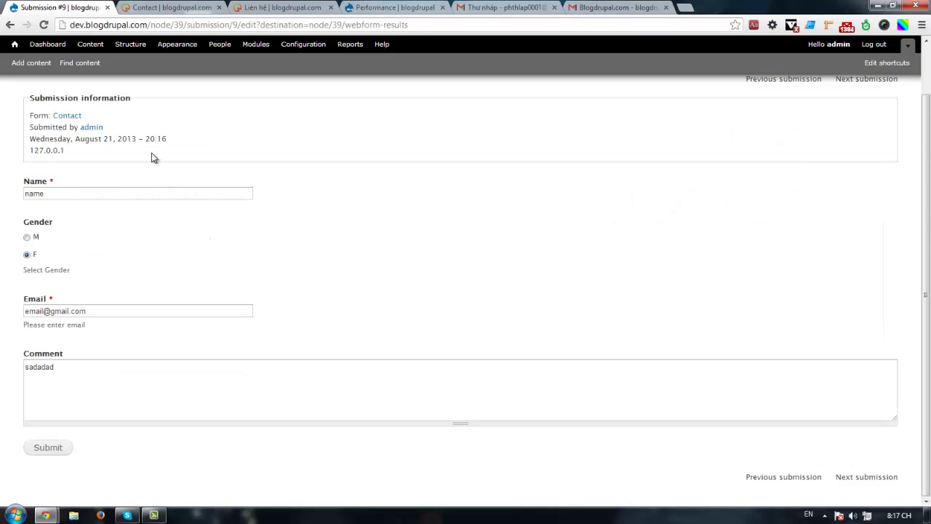
drag(26, 114, 181, 380)
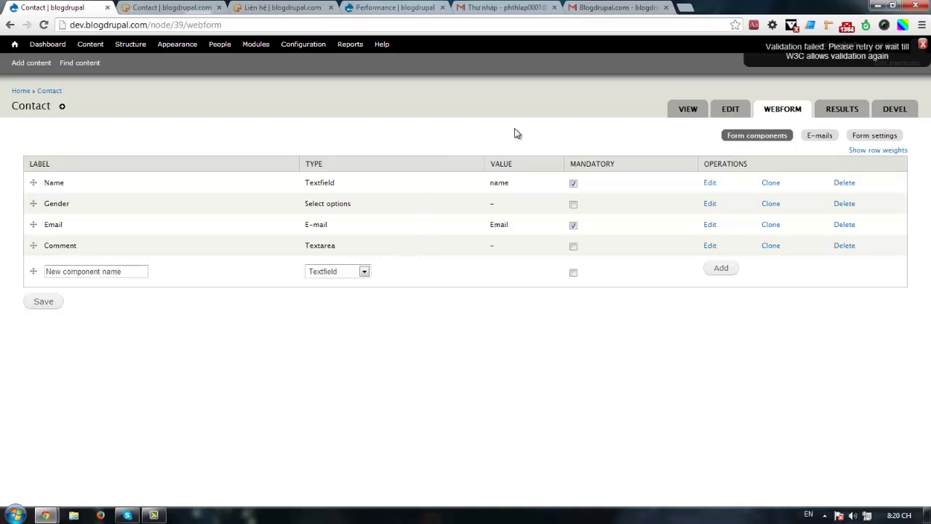
Add the suggested Gmail address as an e-mail recipient under E-mails.
click(178, 7)
scroll(249, 233, up, 2)
key(ctrl+shift+Tab)
click(816, 141)
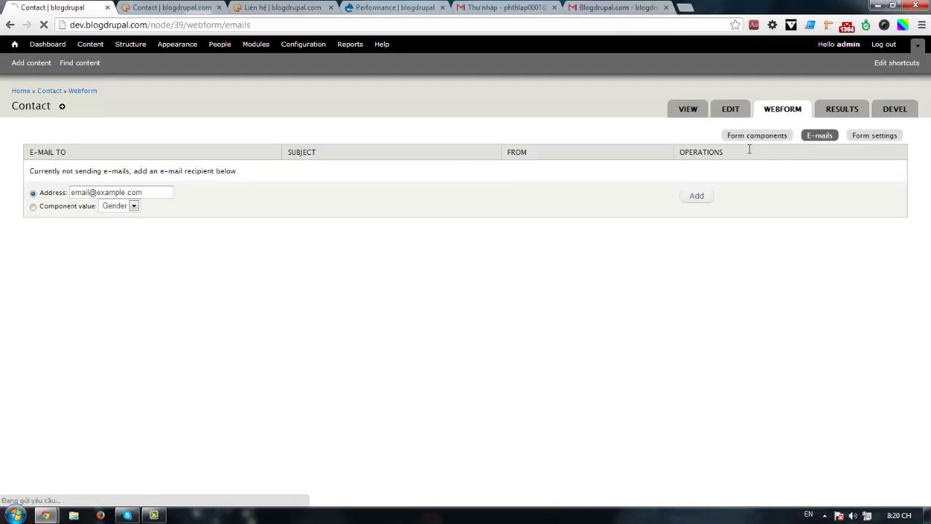
click(154, 191)
text(p)
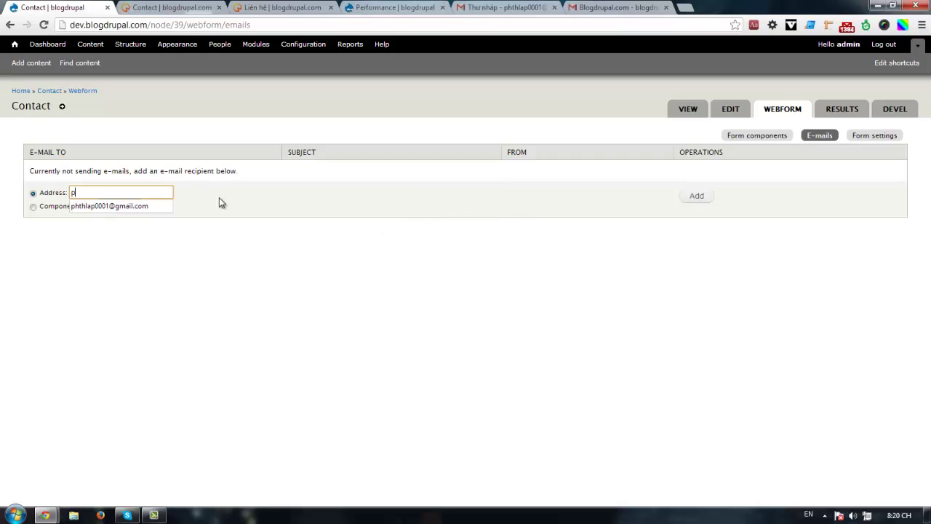
key(Down)
key(Return)
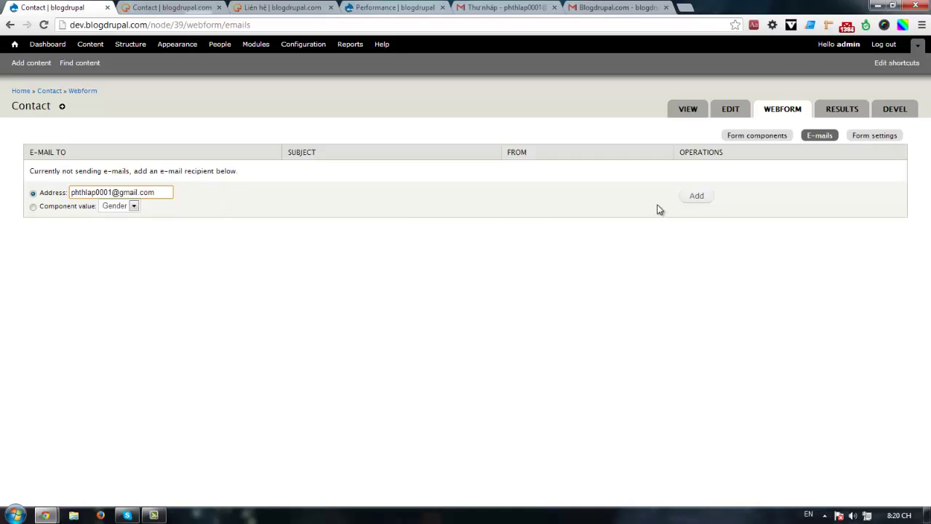
click(699, 195)
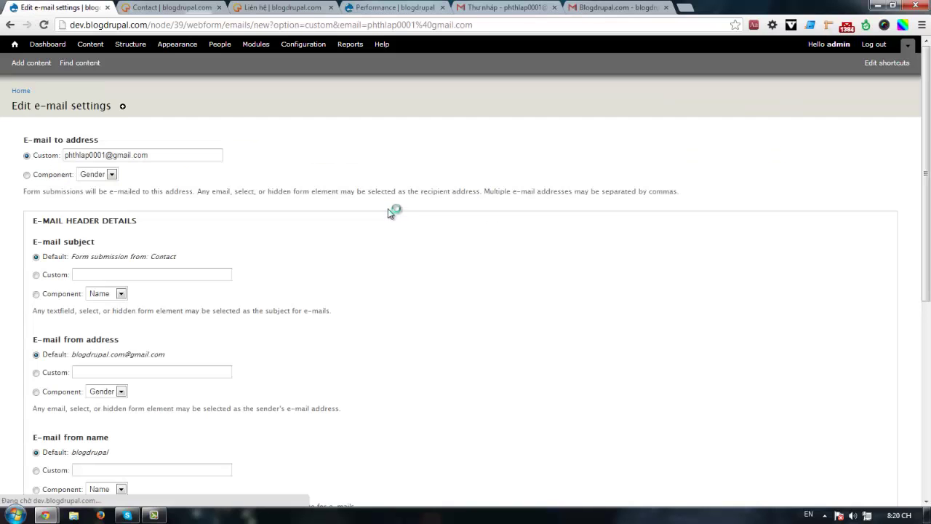
Check an earlier email's subject in Gmail, then set the e-mail subject to Custom.
scroll(268, 230, down, 1)
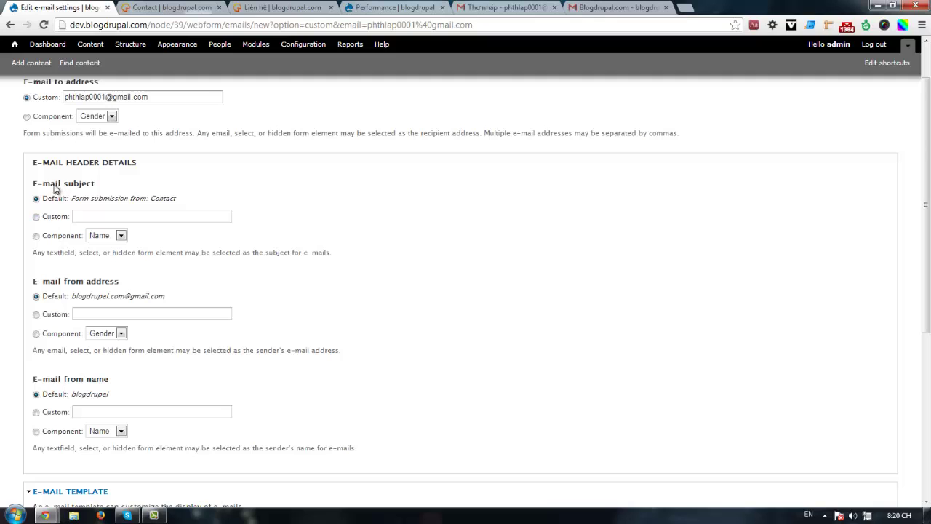
click(574, 7)
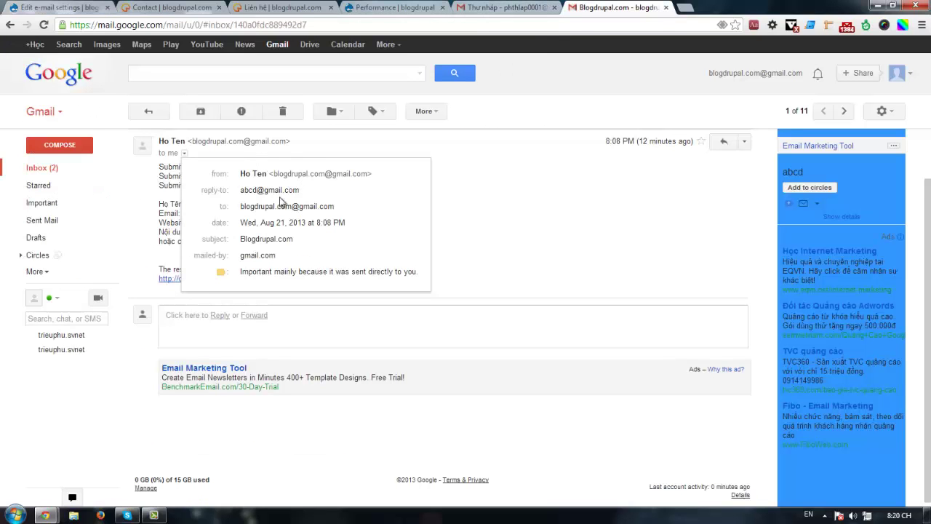
triple_click(276, 237)
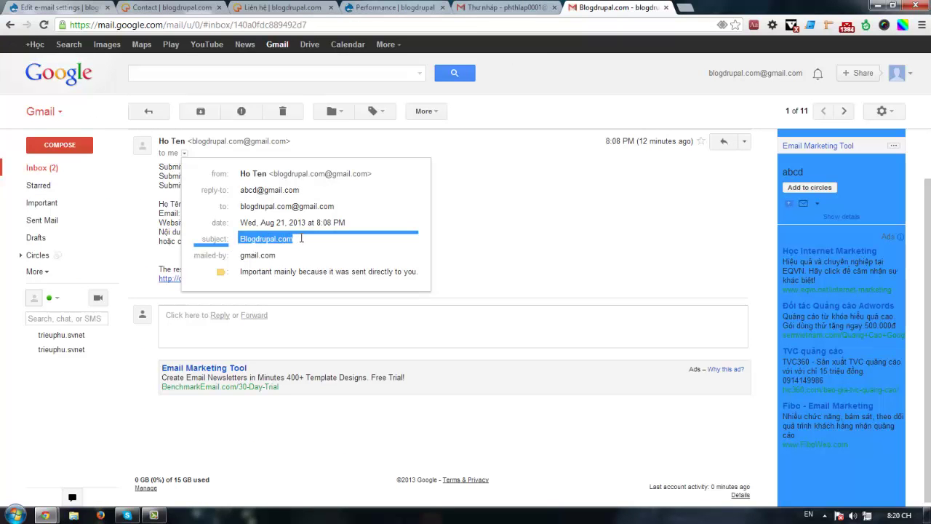
drag(302, 240, 248, 237)
click(73, 7)
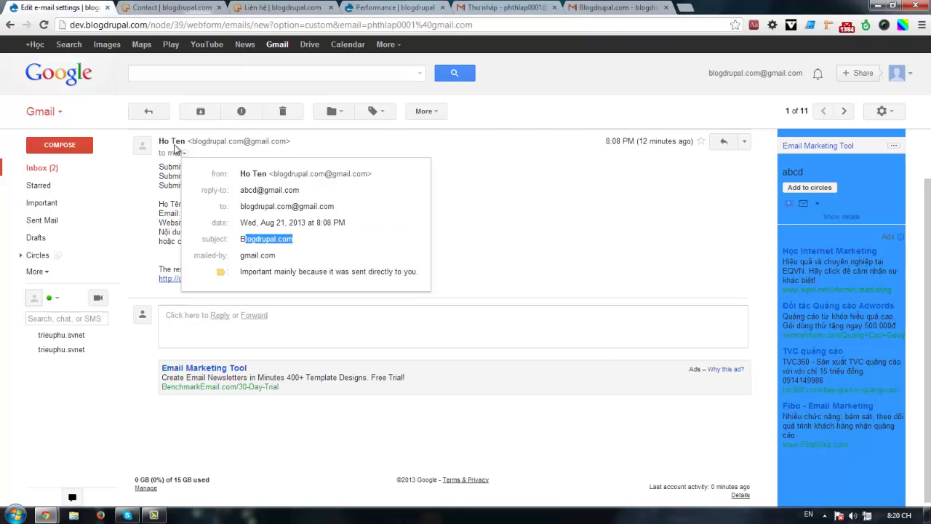
click(107, 215)
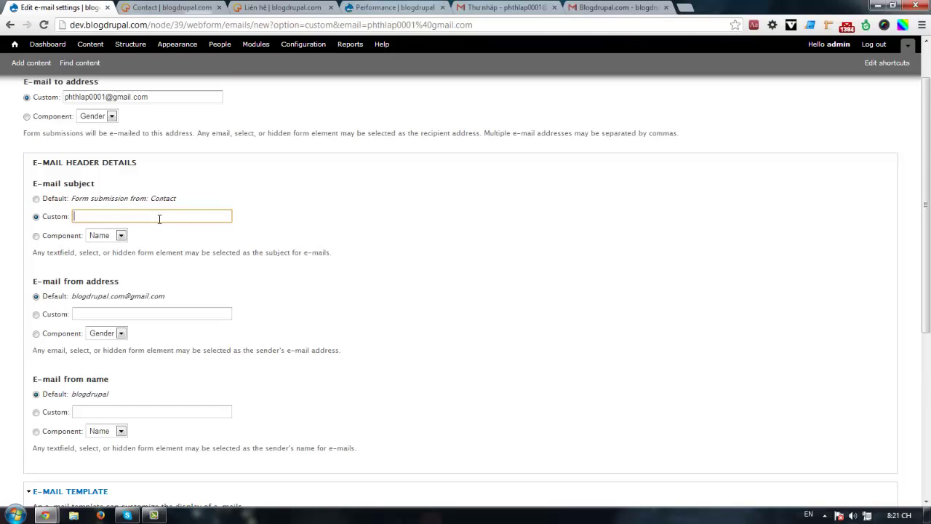
Compare the E-mail from address setting with the mailed-by gmail.com value in the Gmail message.
click(174, 274)
scroll(199, 299, down, 2)
drag(58, 164, 51, 164)
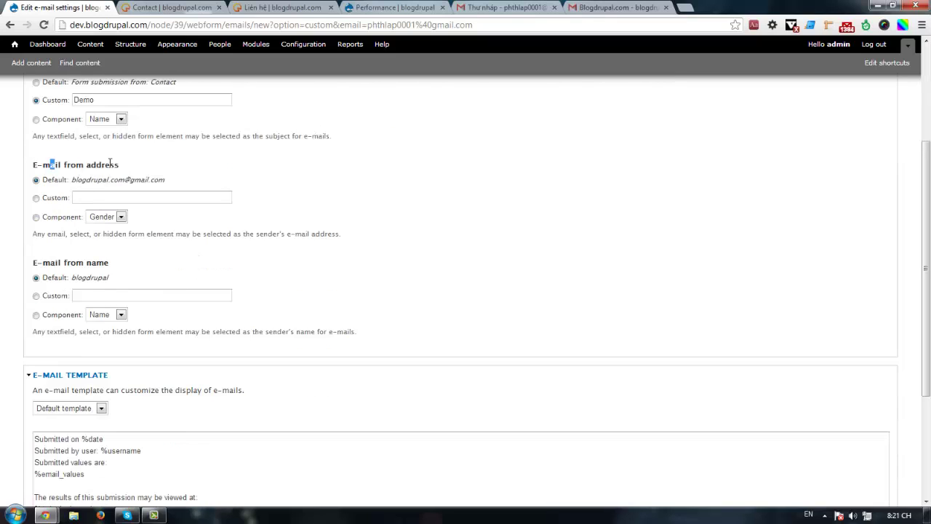
drag(110, 163, 120, 164)
click(615, 7)
drag(280, 255, 240, 256)
click(87, 7)
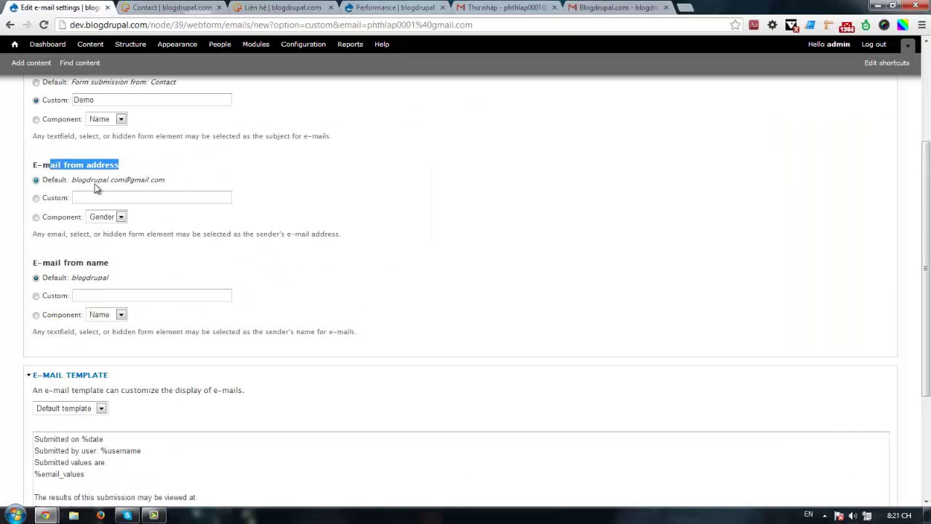
Keep the default sender address and set a custom sender name of Demo.
click(58, 201)
click(54, 180)
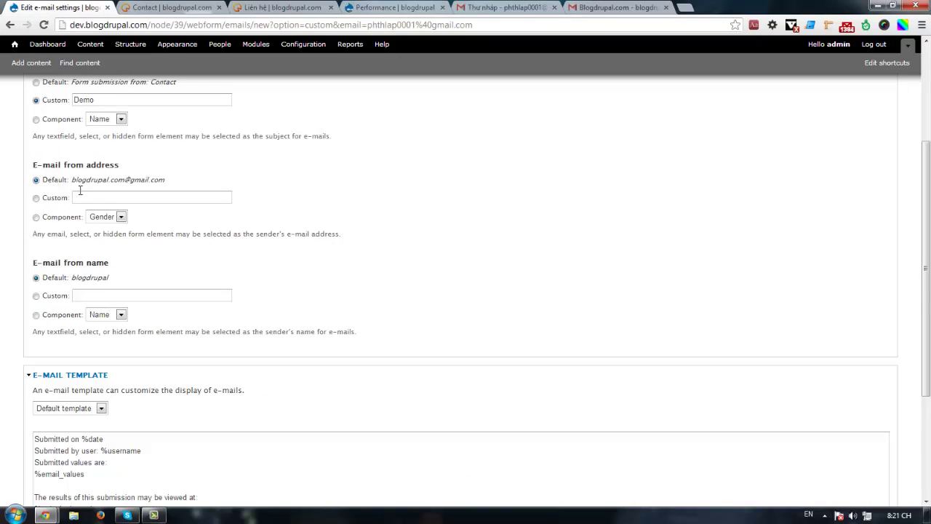
scroll(194, 249, down, 1)
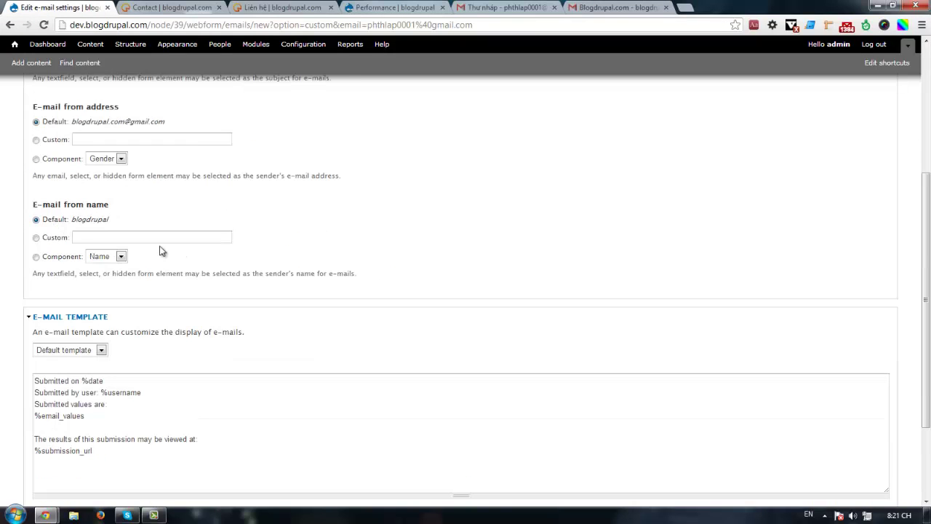
click(54, 237)
click(95, 236)
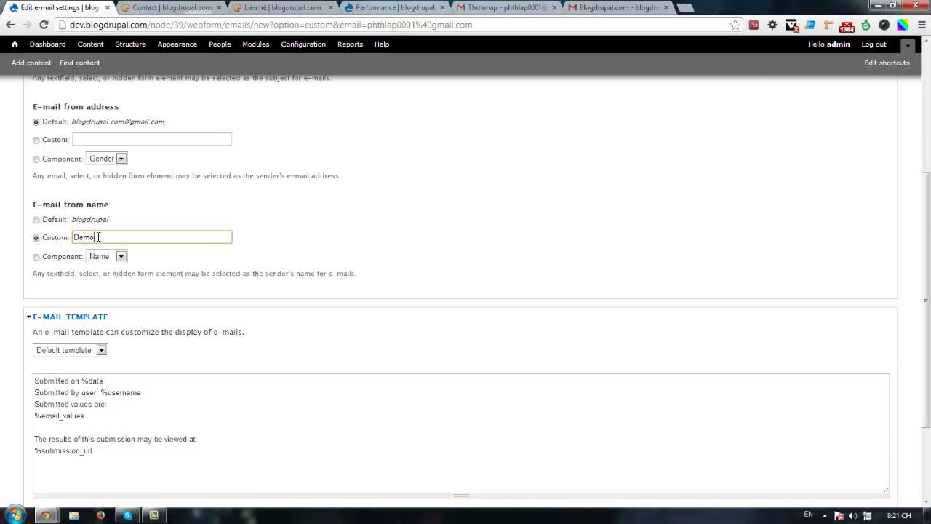
scroll(266, 241, down, 3)
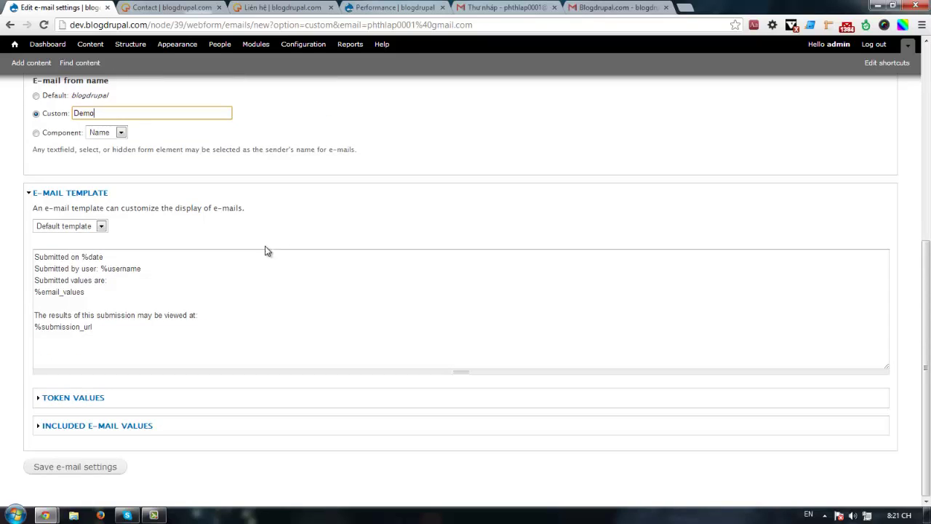
Review the default e-mail template, including its %date token, and save the e-mail settings.
click(249, 288)
drag(212, 331, 21, 246)
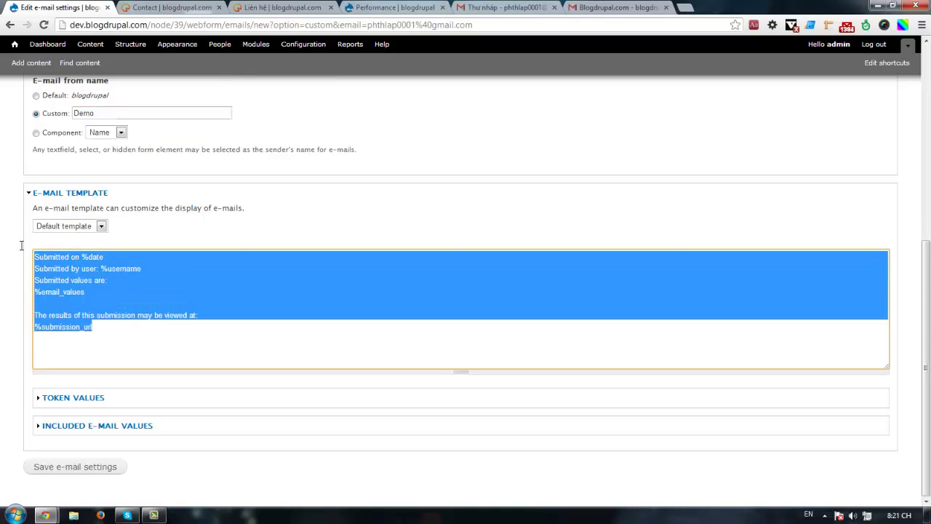
click(102, 340)
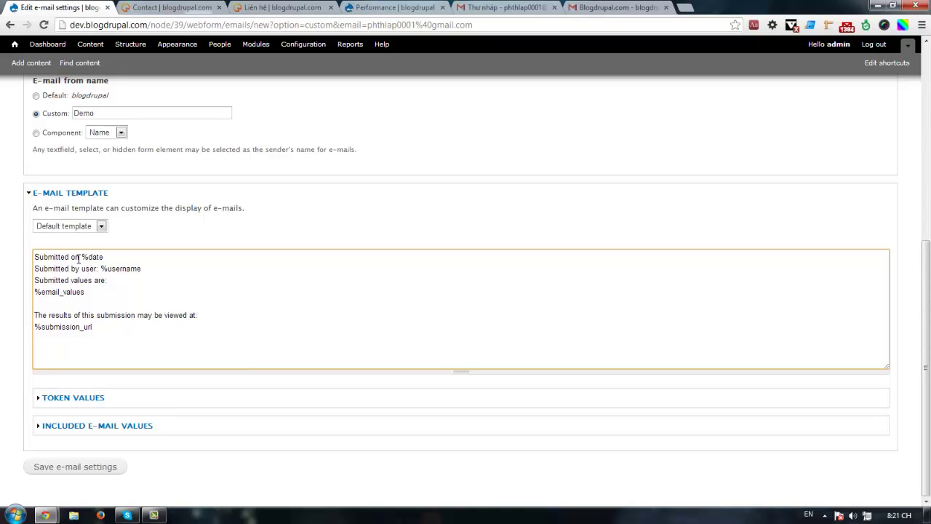
drag(79, 259, 103, 259)
click(147, 276)
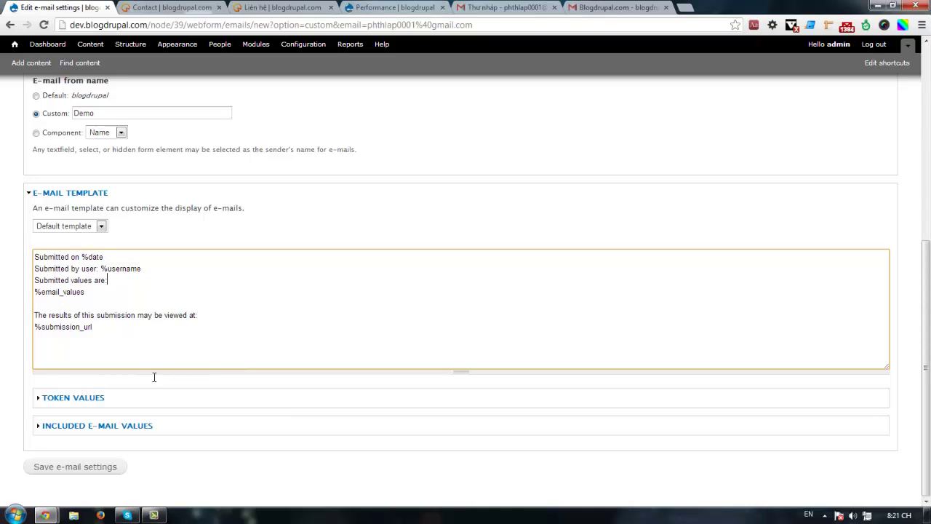
click(98, 465)
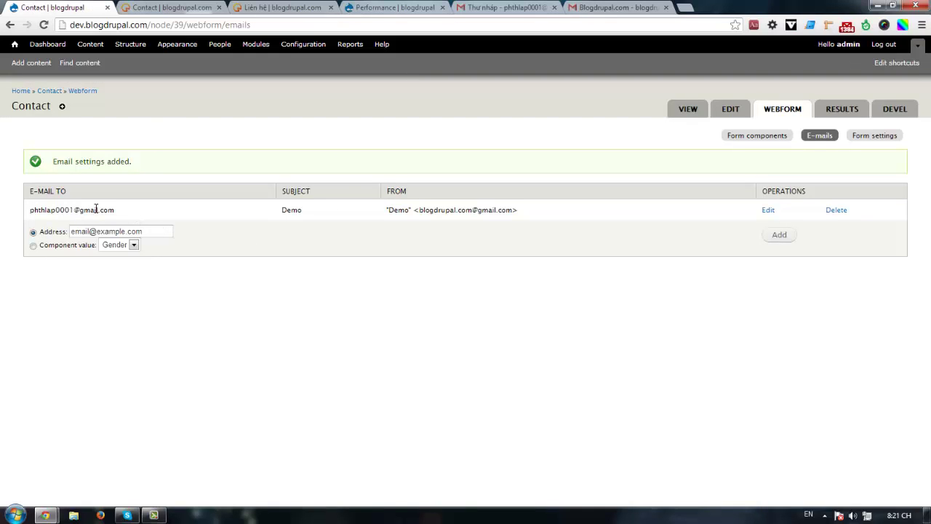
Check the Gmail recipient in the e-mail list, open Configuration in a new tab, then go to Modules.
drag(115, 209, 35, 208)
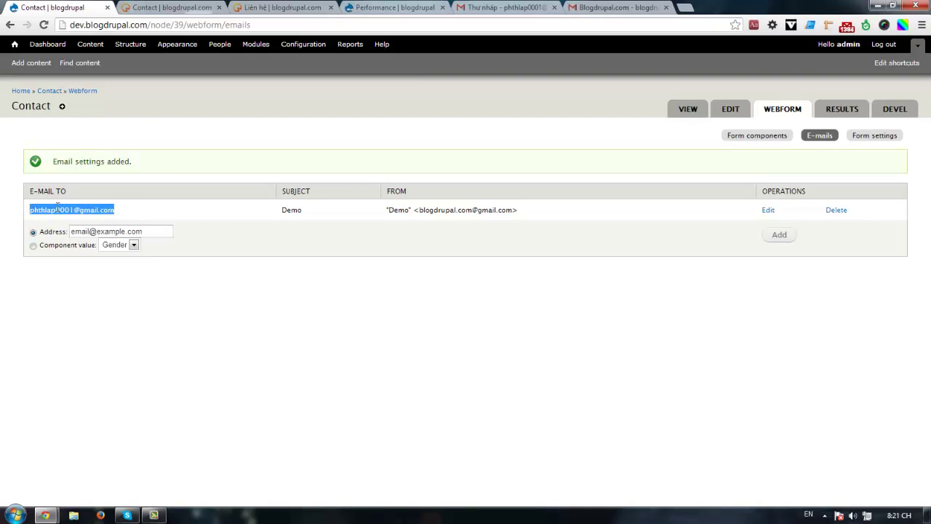
click(287, 251)
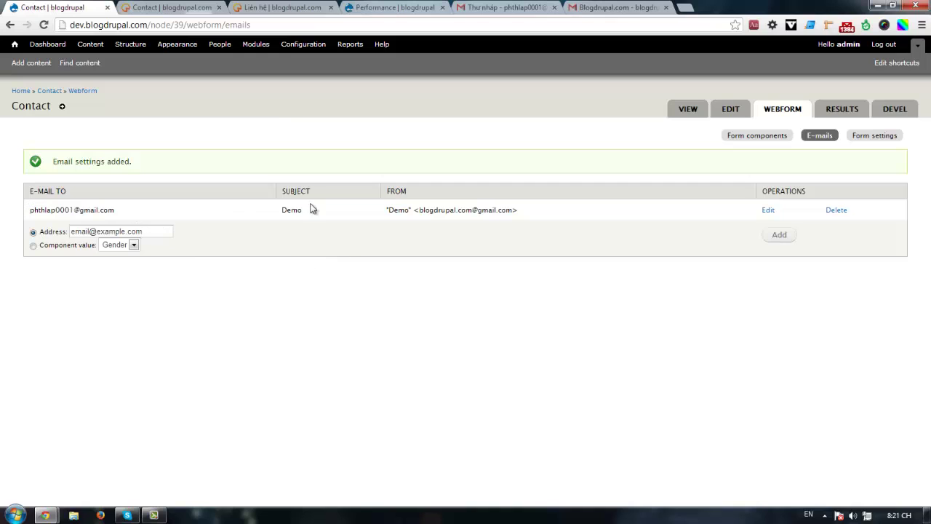
middle_click(308, 47)
click(178, 6)
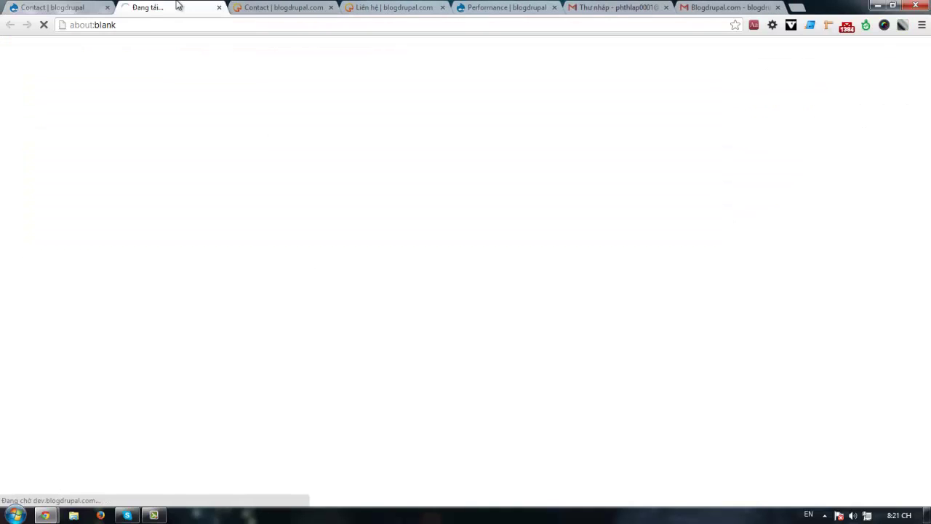
click(67, 6)
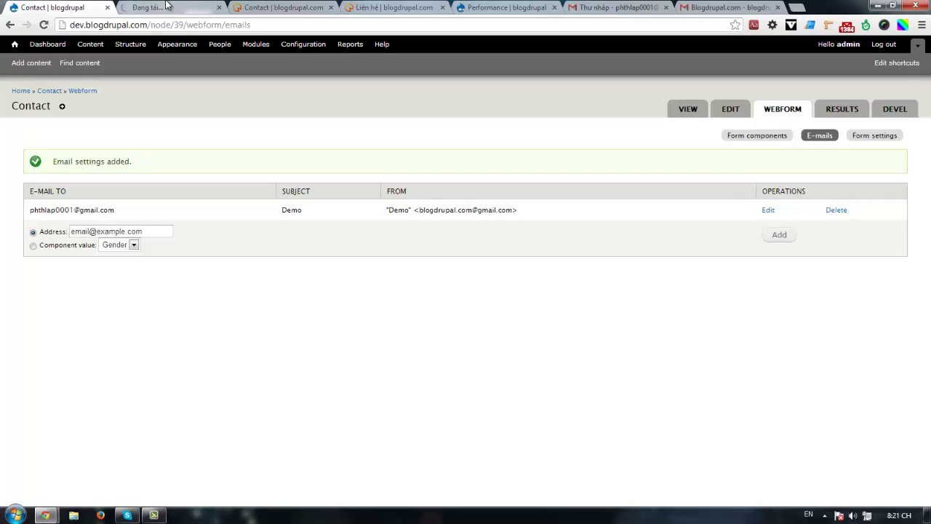
click(256, 45)
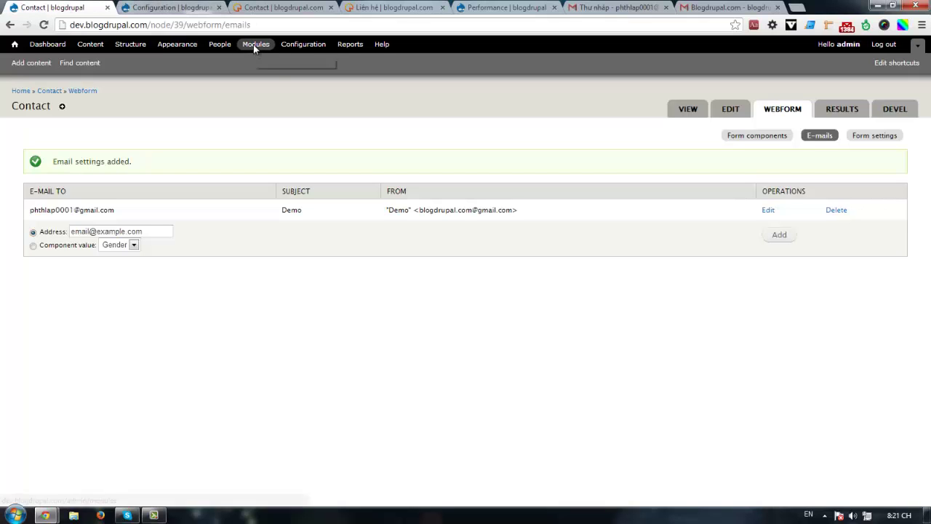
Filter modules by 'smtp', verify SMTP Authentication Support 7.x-1.0 is enabled, and open its settings.
middle_click(171, 6)
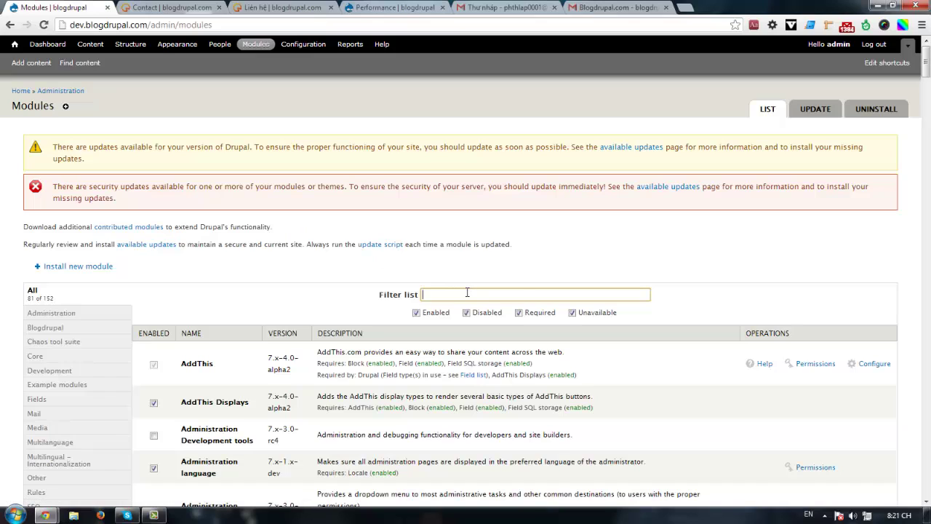
text(p)
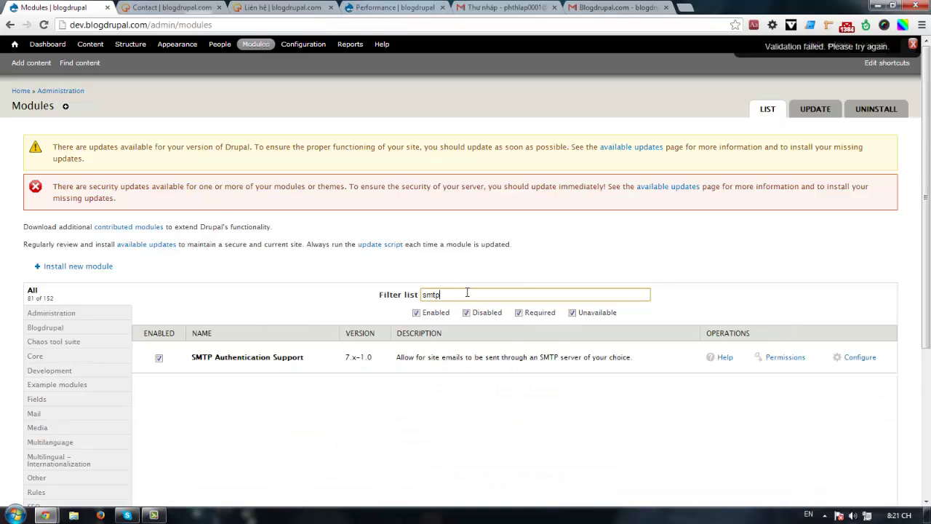
scroll(395, 278, down, 1)
click(595, 321)
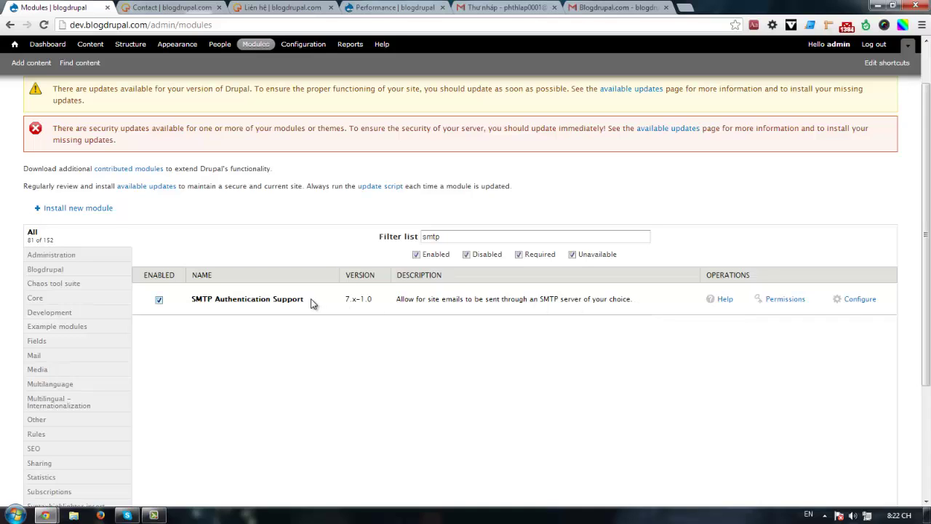
drag(306, 301, 192, 300)
click(452, 354)
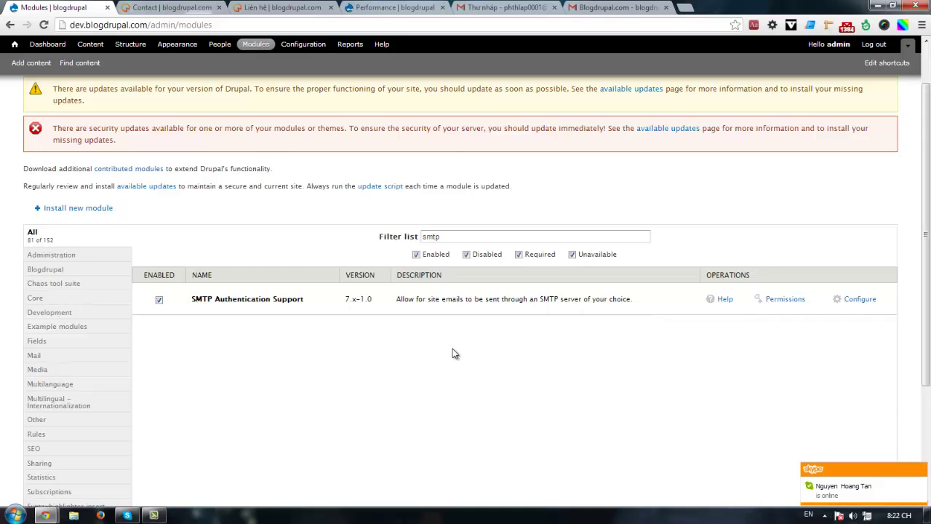
scroll(690, 309, down, 1)
click(866, 245)
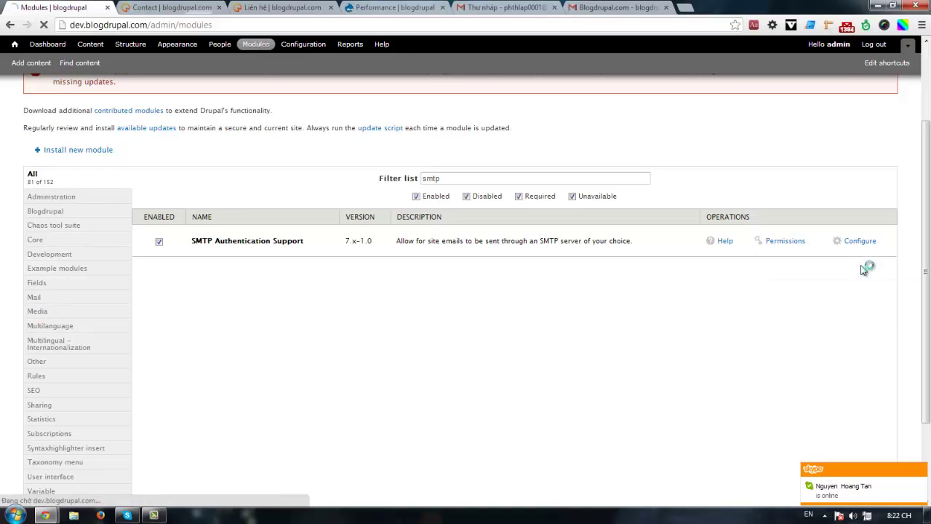
scroll(270, 290, down, 2)
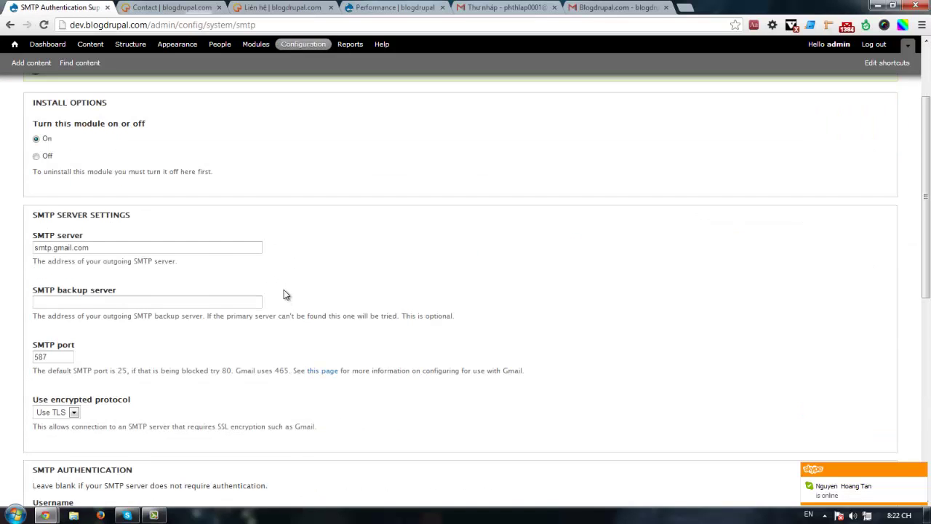
scroll(283, 290, down, 2)
scroll(288, 297, down, 1)
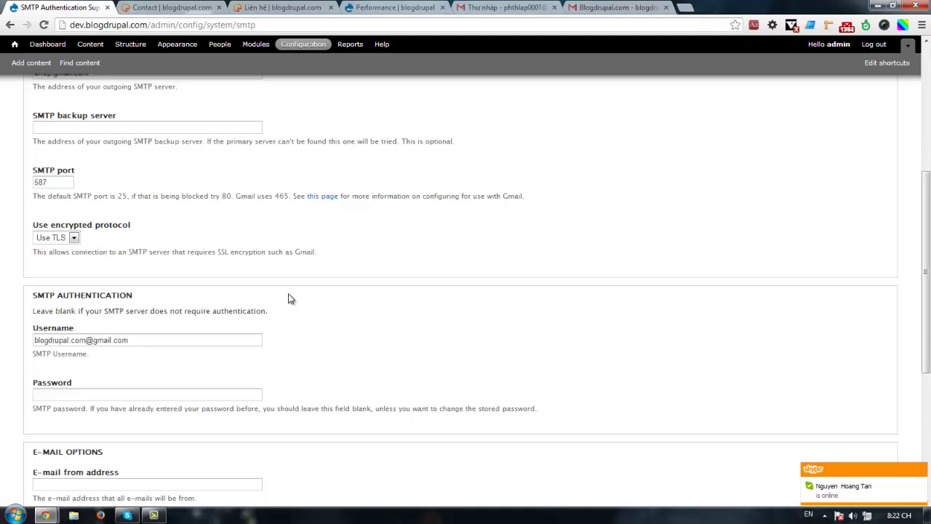
scroll(296, 295, down, 2)
scroll(294, 292, up, 6)
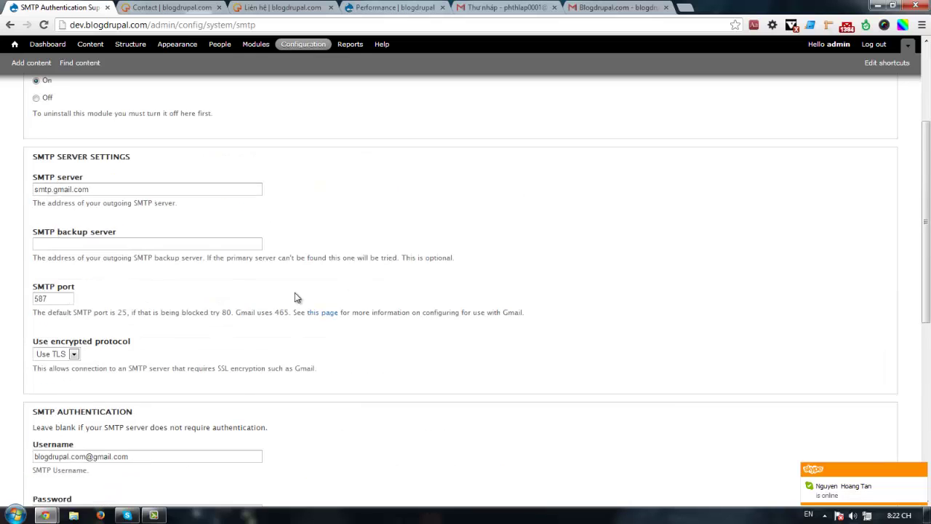
scroll(295, 292, down, 1)
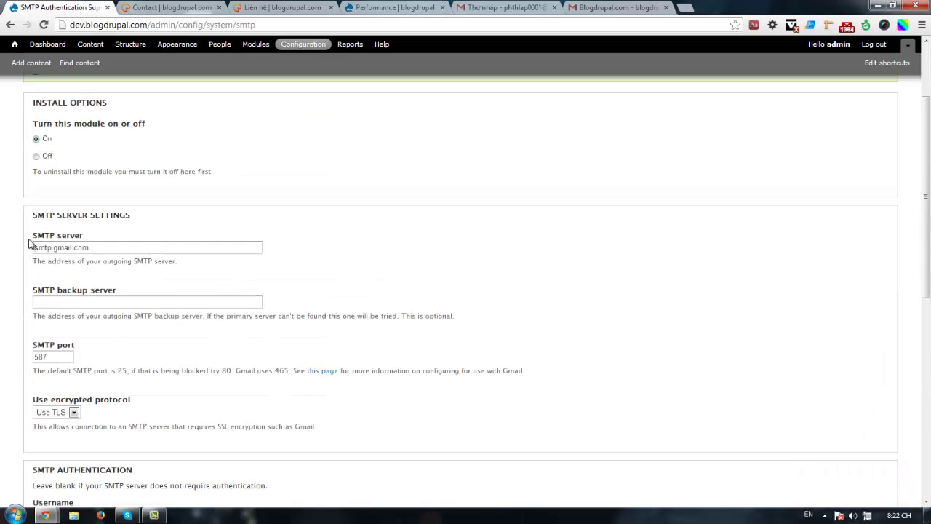
mouse_move(31, 239)
mouse_down()
mouse_move(86, 239)
mouse_move(32, 249)
mouse_up()
click(106, 248)
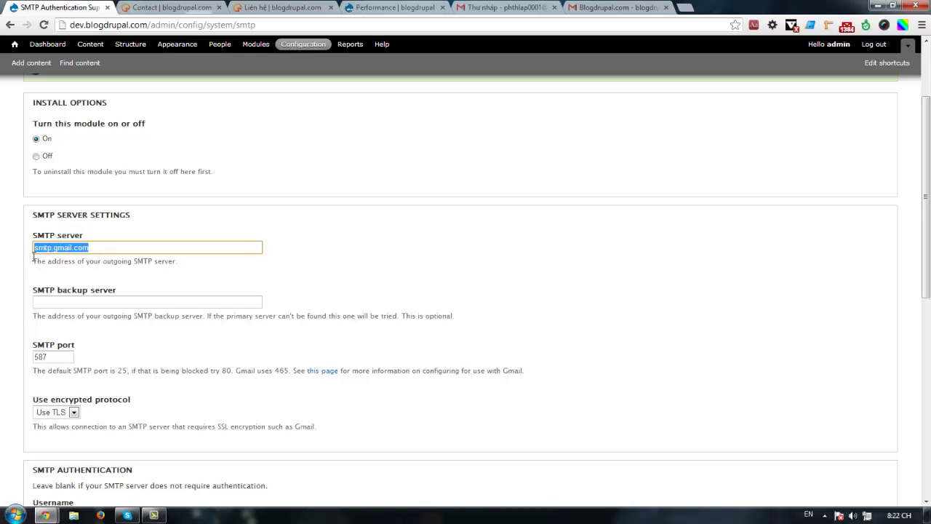
click(69, 249)
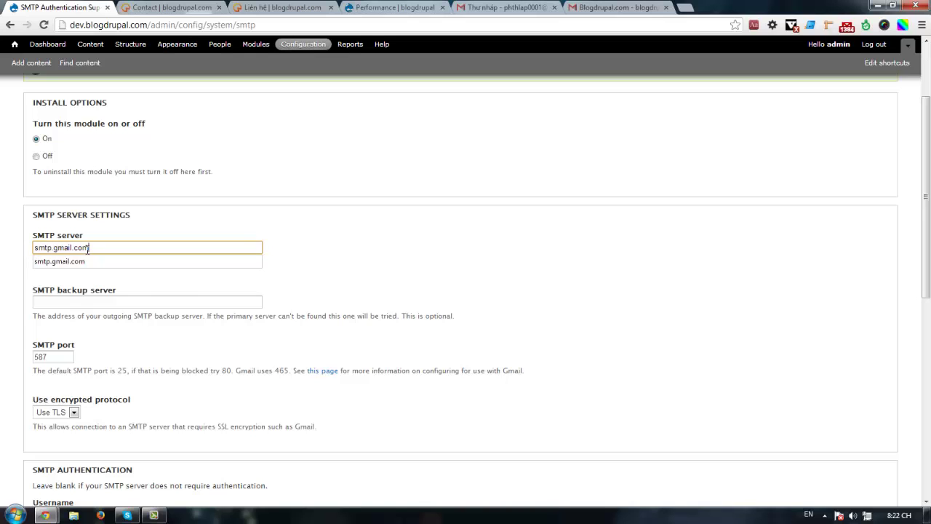
click(247, 328)
scroll(211, 336, down, 2)
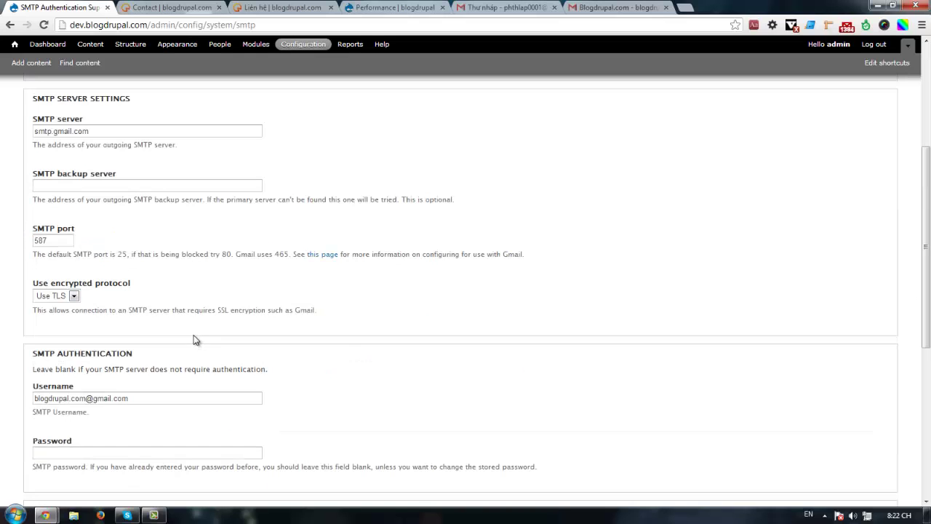
click(51, 243)
click(120, 306)
click(116, 284)
scroll(169, 285, down, 2)
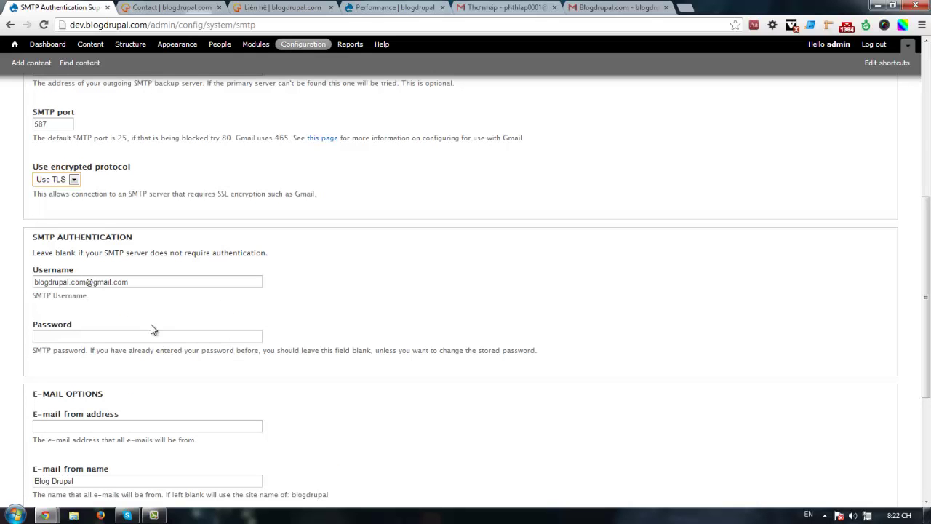
drag(30, 270, 149, 321)
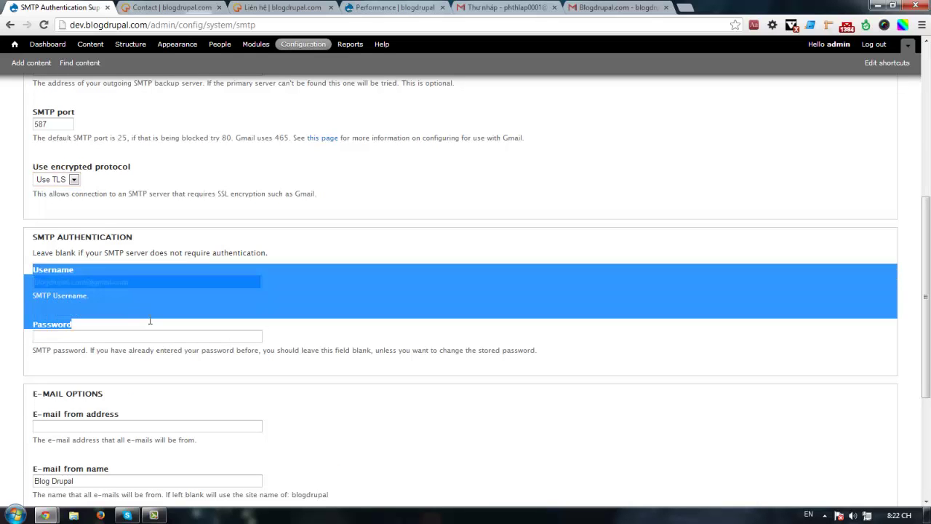
click(225, 331)
click(176, 315)
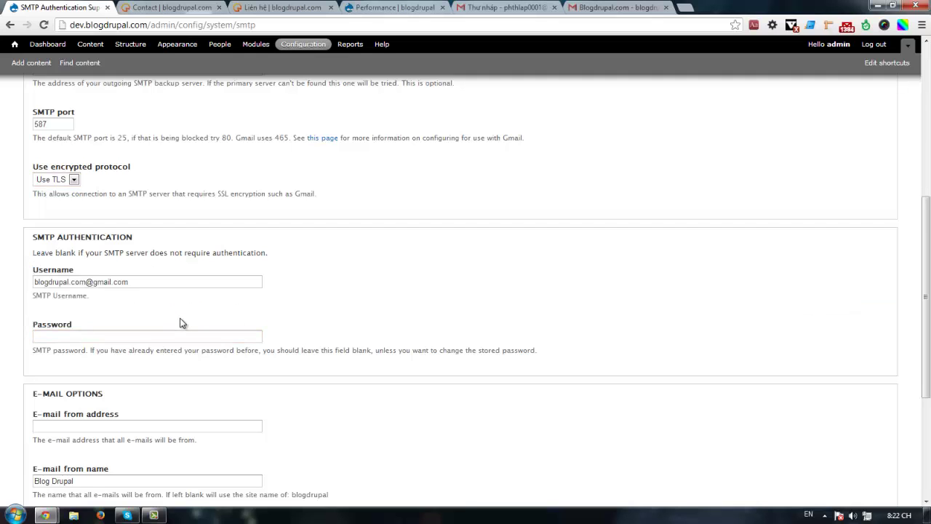
scroll(180, 313, down, 1)
scroll(182, 298, down, 2)
scroll(291, 288, down, 1)
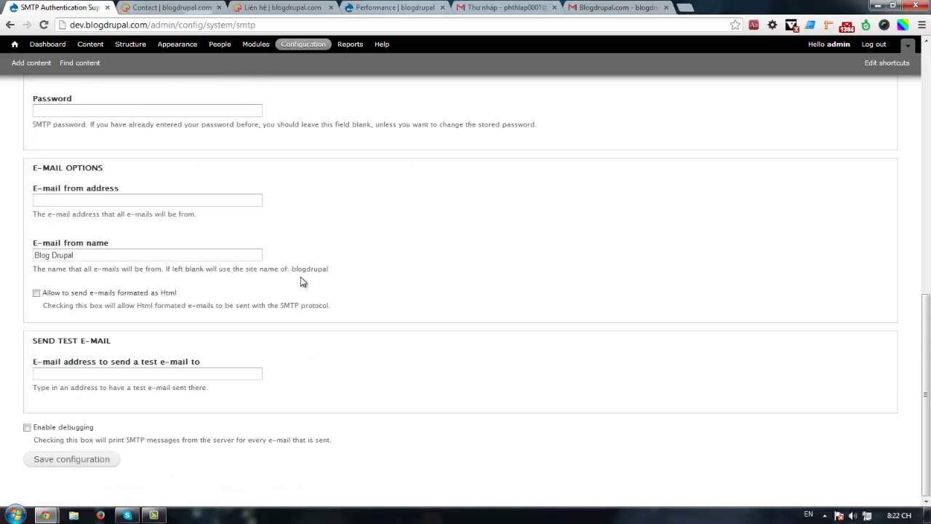
Enter the Gmail address as the test e-mail recipient, save the SMTP configuration, and check the confirmation.
click(75, 373)
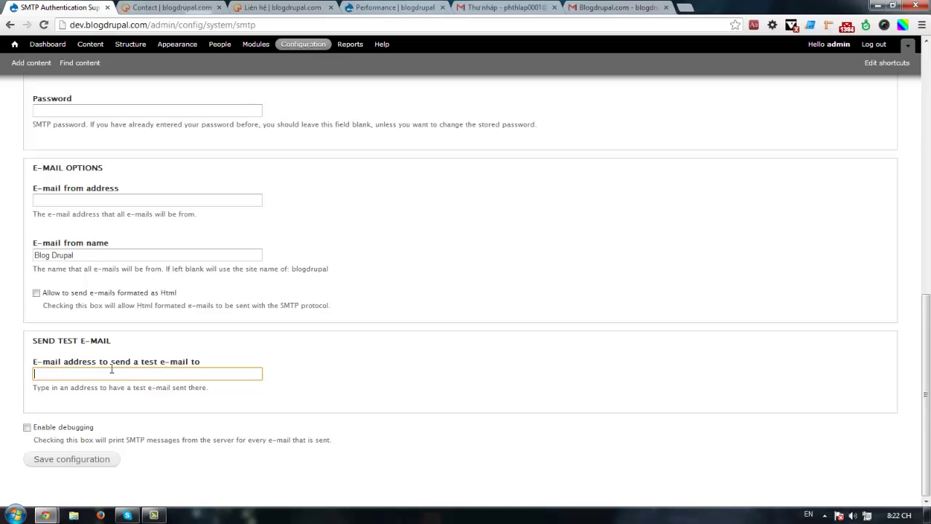
text(phth)
key(Down)
key(Return)
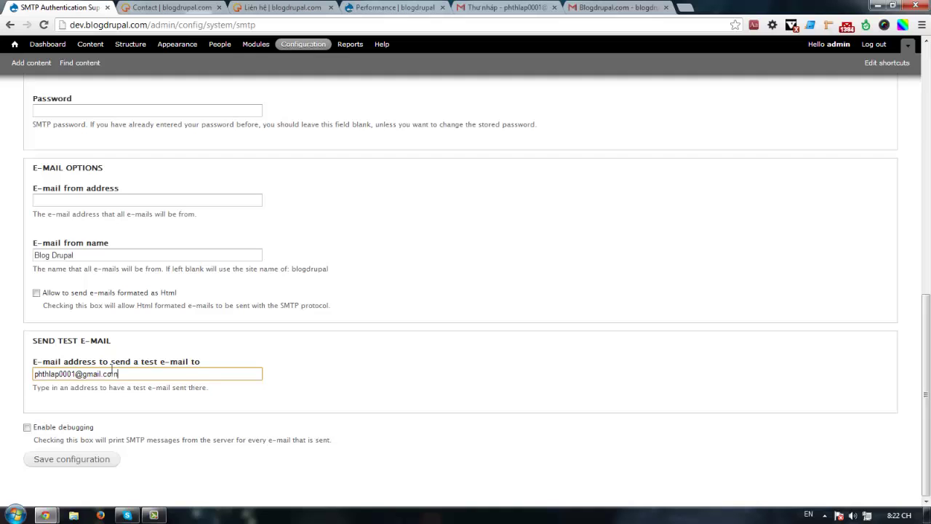
click(92, 455)
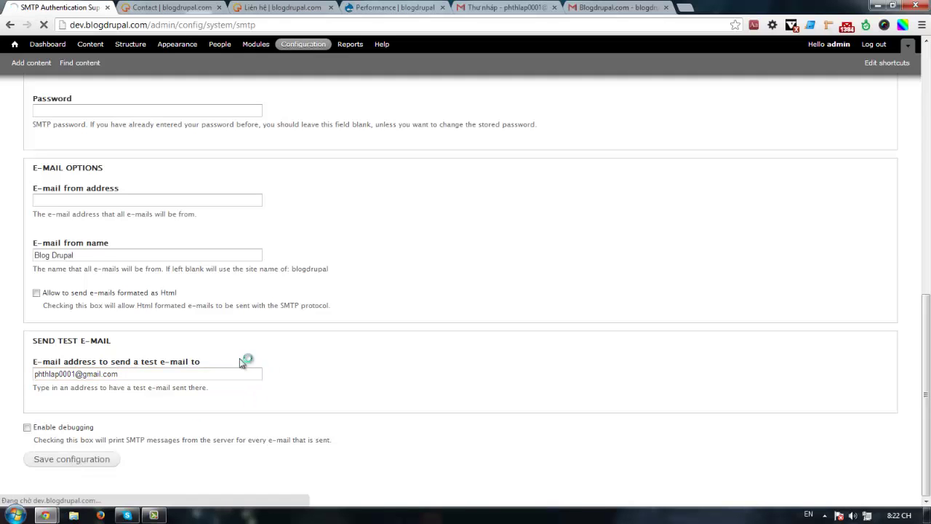
scroll(240, 364, up, 3)
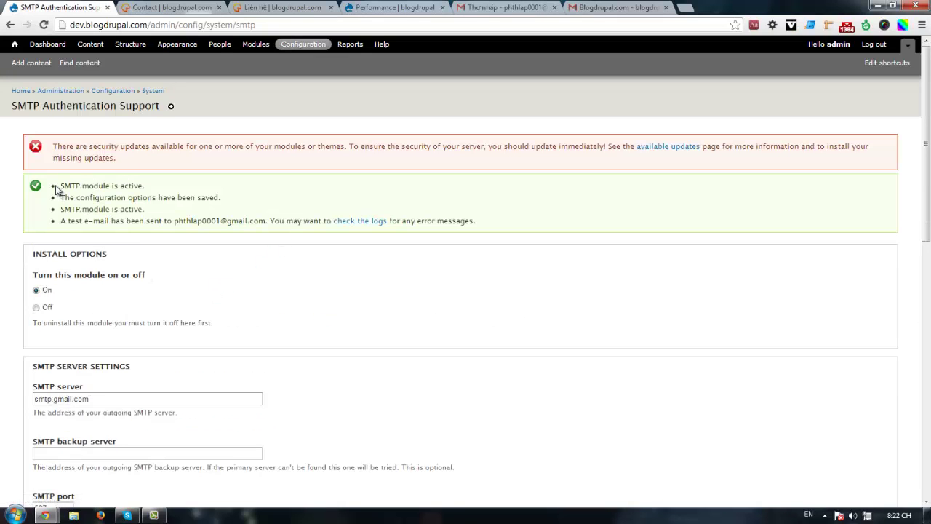
mouse_move(57, 189)
mouse_down()
mouse_move(93, 208)
mouse_move(213, 220)
mouse_move(528, 225)
mouse_move(291, 225)
mouse_move(86, 182)
mouse_move(64, 186)
mouse_up()
click(231, 241)
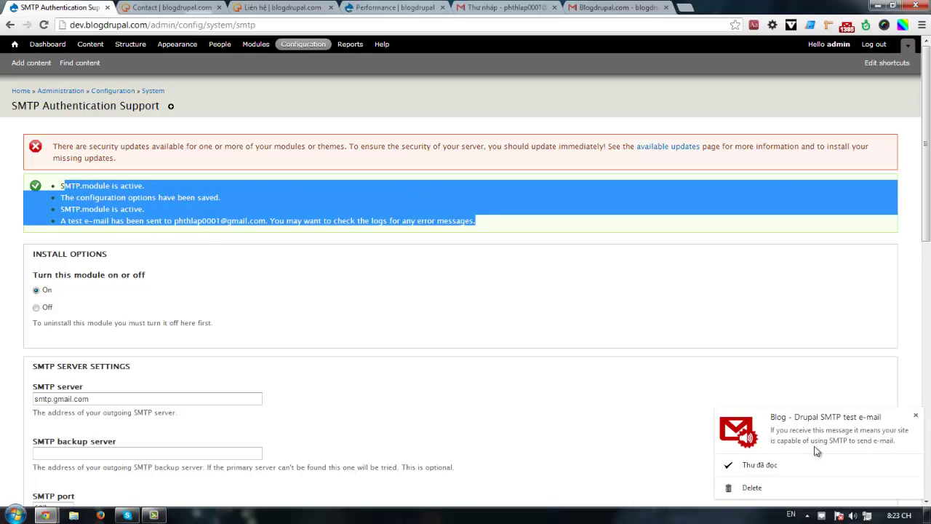
Open the 'Drupal SMTP test e-mail' from the Gmail inbox and read its body text.
click(625, 4)
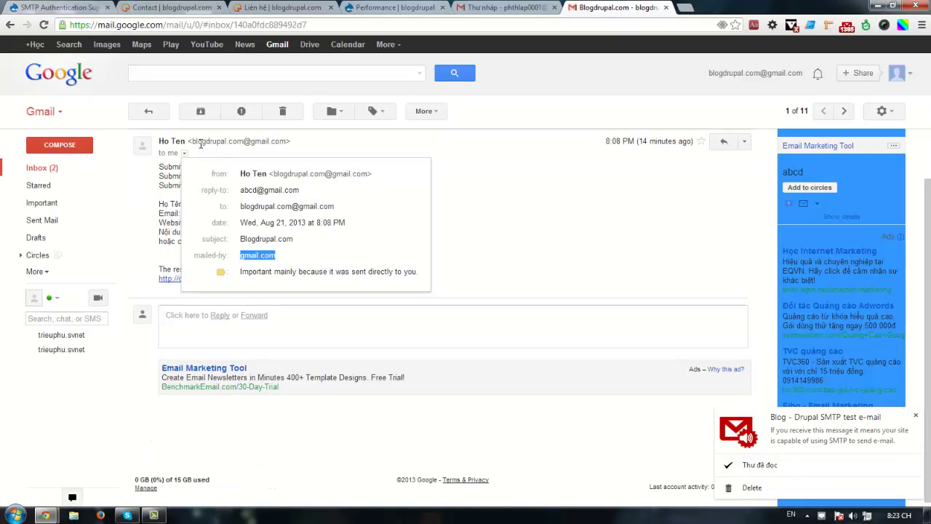
click(40, 167)
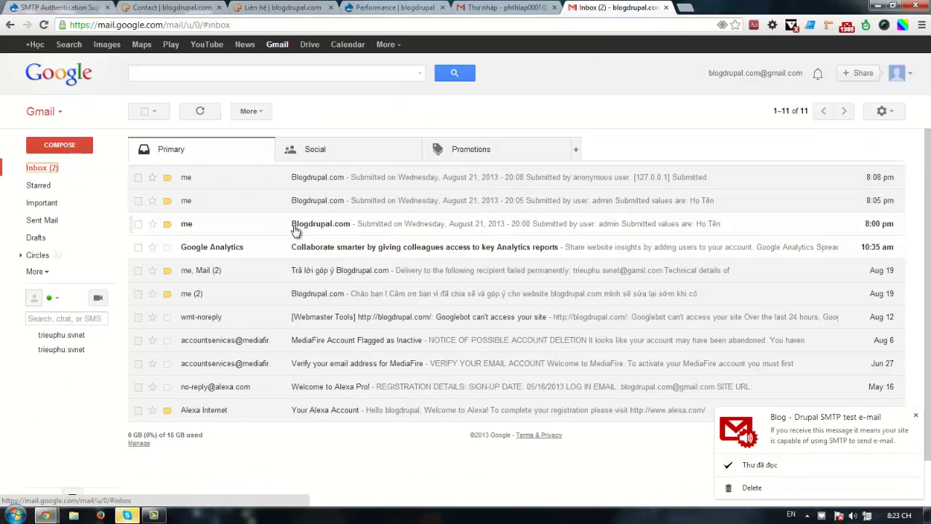
click(826, 445)
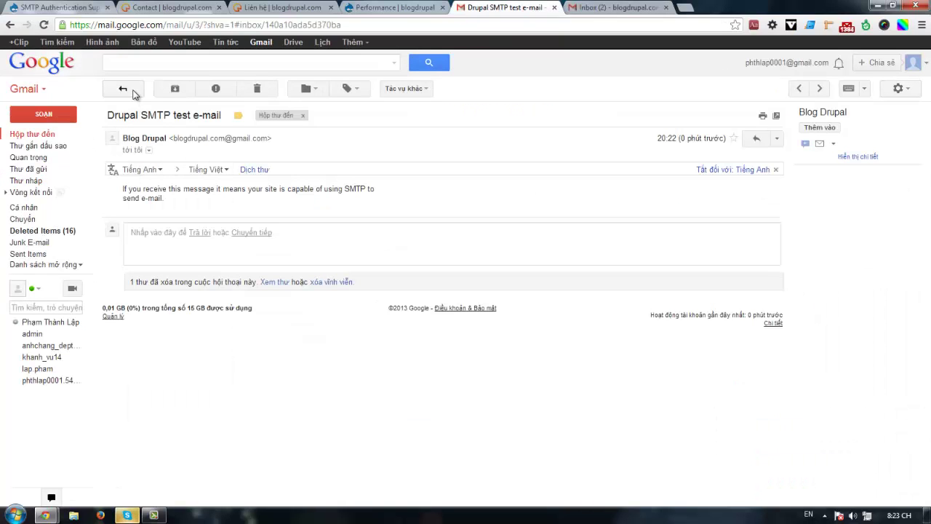
drag(199, 211, 131, 187)
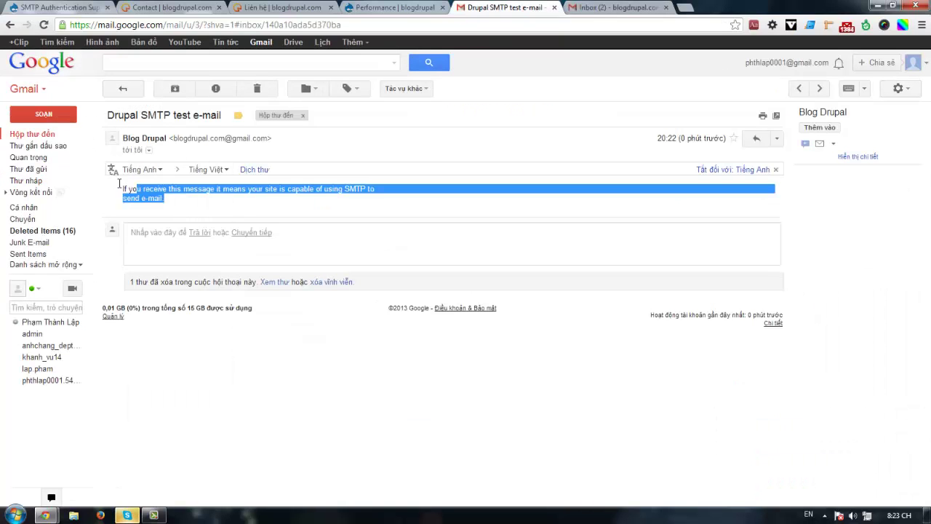
click(202, 197)
click(186, 5)
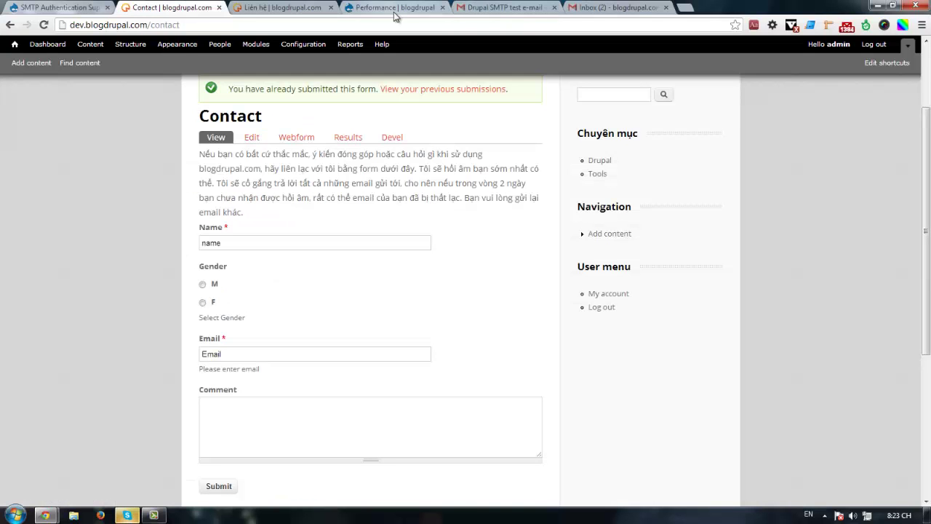
Reread the body of the Drupal SMTP test e-mail in Gmail.
click(495, 7)
drag(197, 210, 122, 192)
drag(179, 203, 118, 187)
click(162, 7)
Scroll through the saved SMTP Authentication Support settings, then reload the Contact form with F5.
click(97, 5)
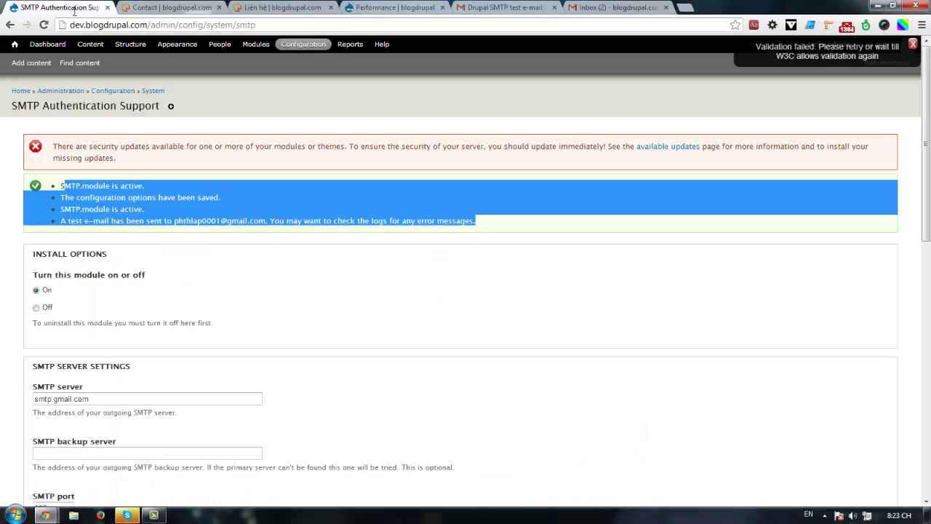
click(228, 200)
scroll(243, 215, down, 1)
scroll(244, 212, down, 5)
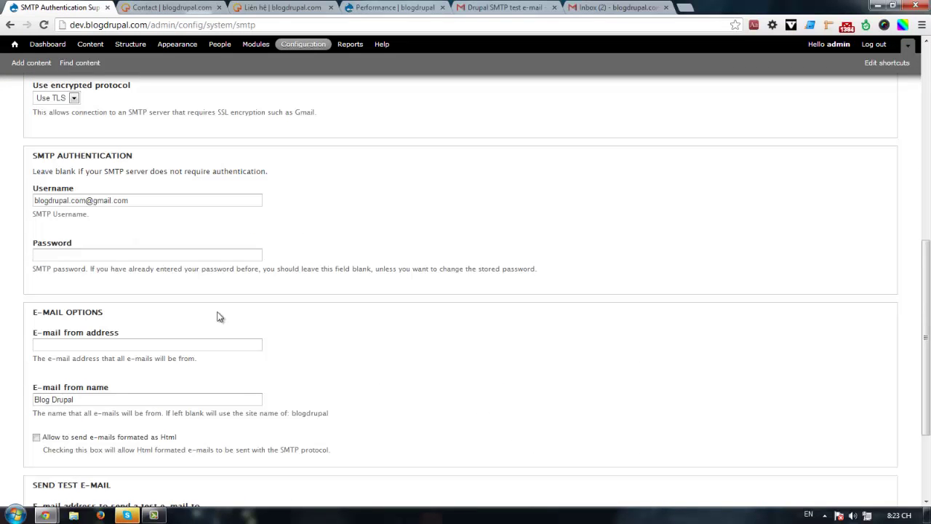
scroll(220, 333, down, 2)
scroll(206, 300, up, 8)
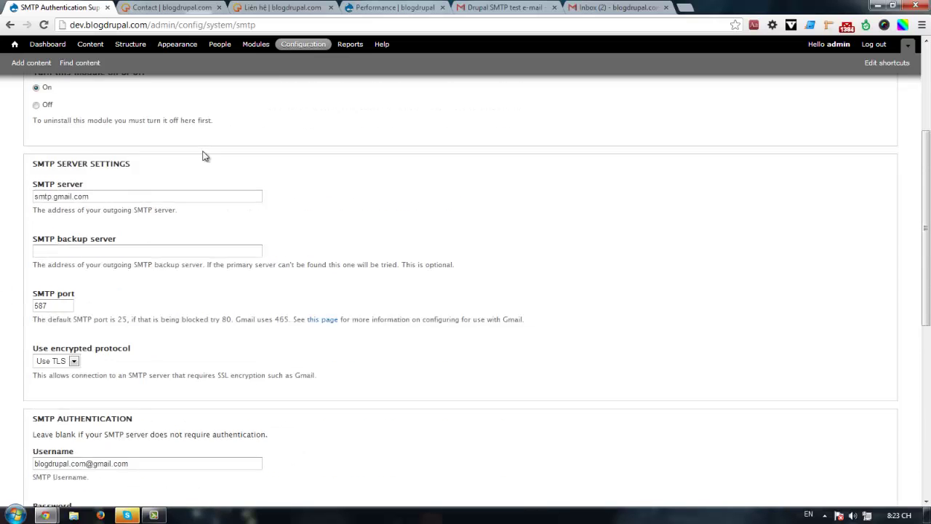
click(145, 6)
key(F5)
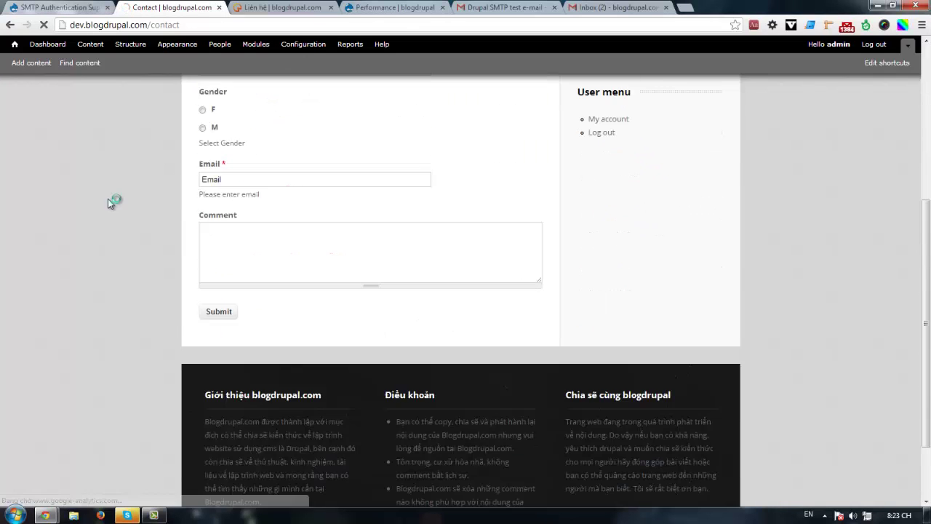
Enter the name 'blogdrupal test email' and choose F as the gender.
click(251, 183)
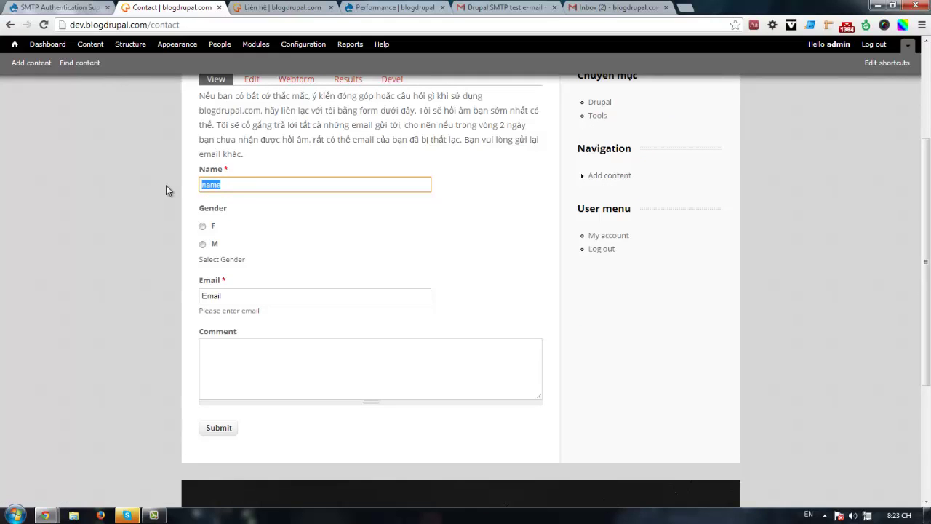
text(blogdrupal test email)
click(208, 227)
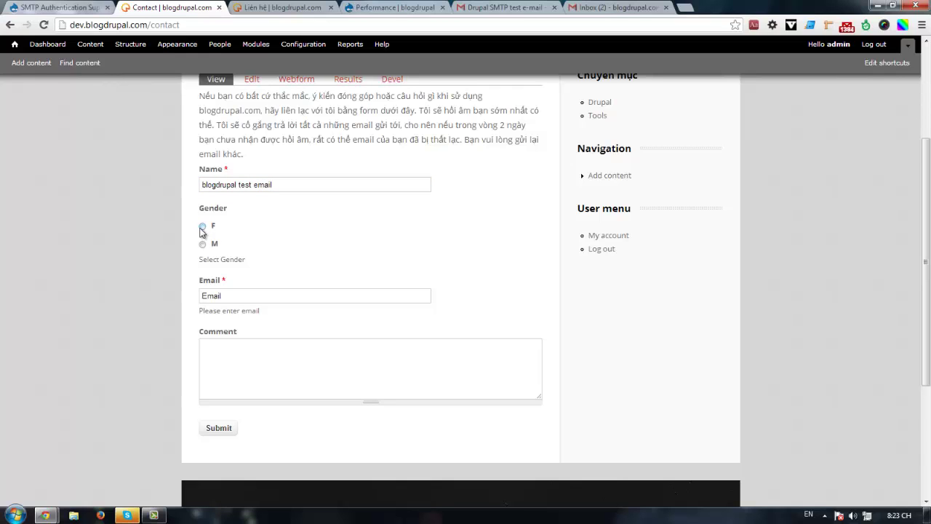
click(202, 229)
scroll(276, 253, down, 1)
Fill the Email field with the suggested Gmail address, replacing the part before the @.
click(245, 237)
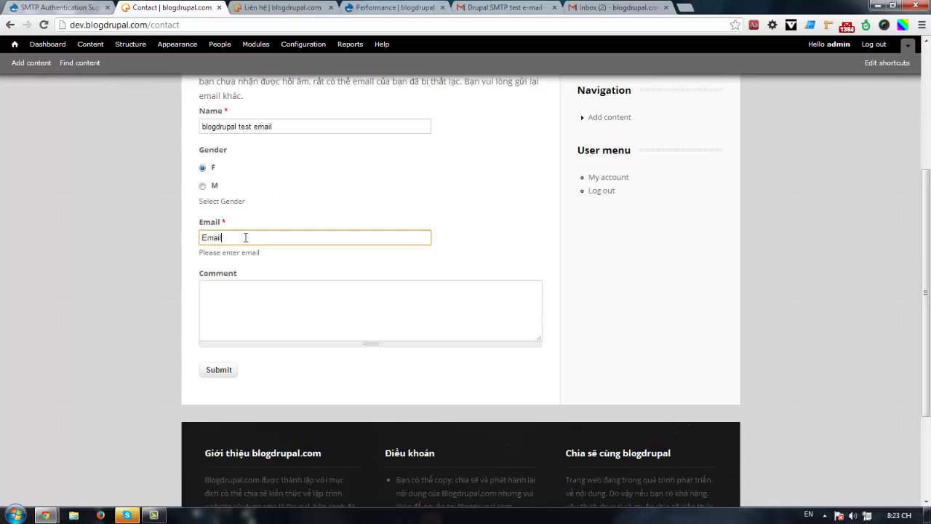
drag(248, 238, 195, 236)
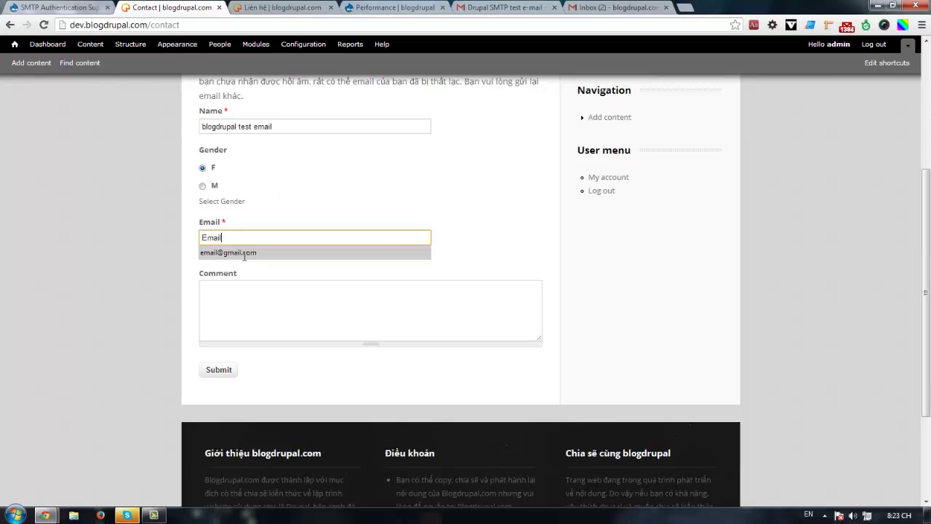
click(248, 253)
click(209, 237)
double_click(210, 237)
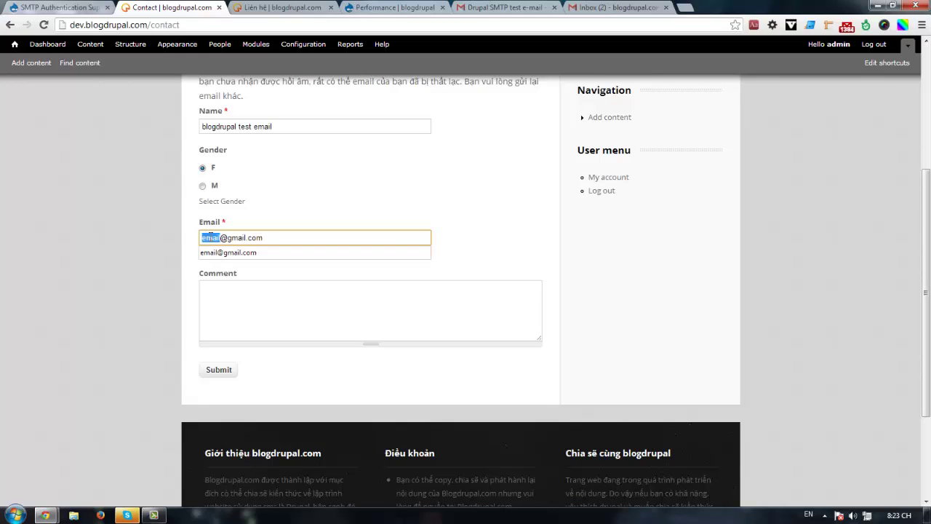
text(blogdru)
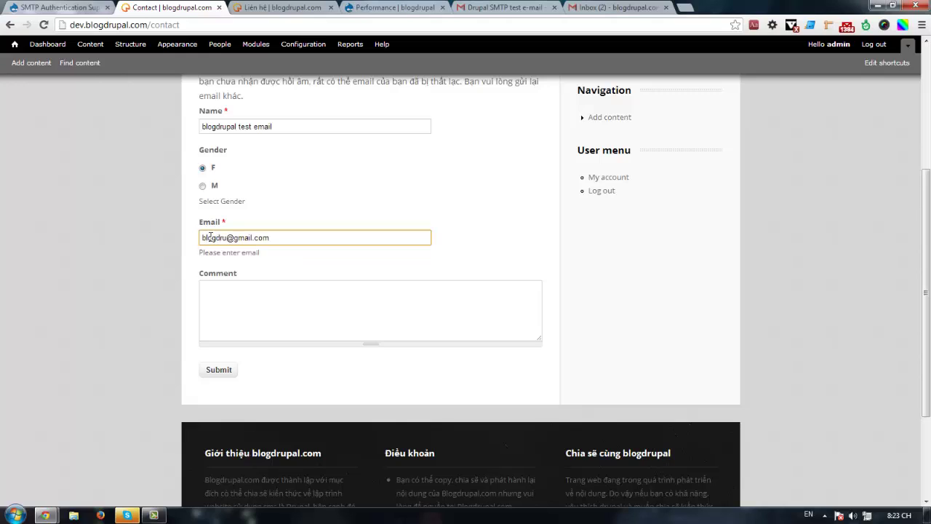
text(pal.com)
Type the comment 'Test email' and submit the Contact form entry.
click(300, 309)
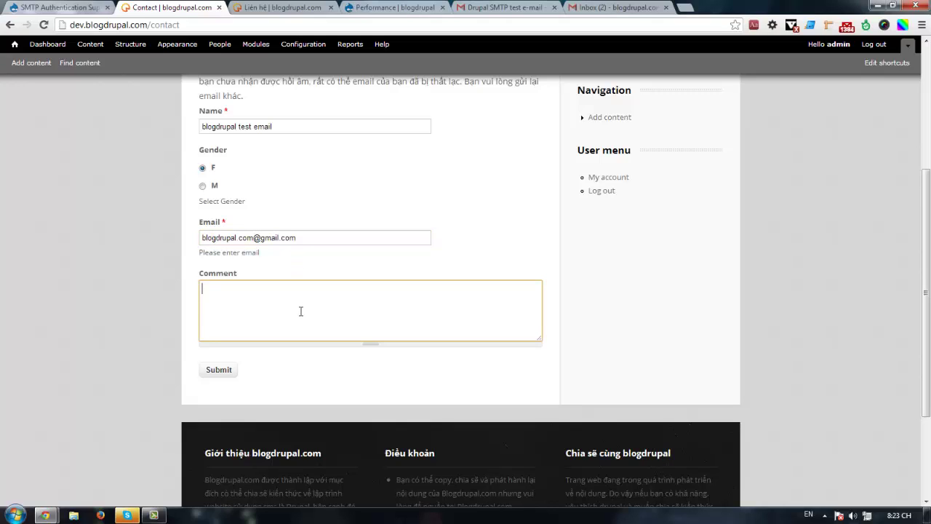
text(Test email)
click(234, 372)
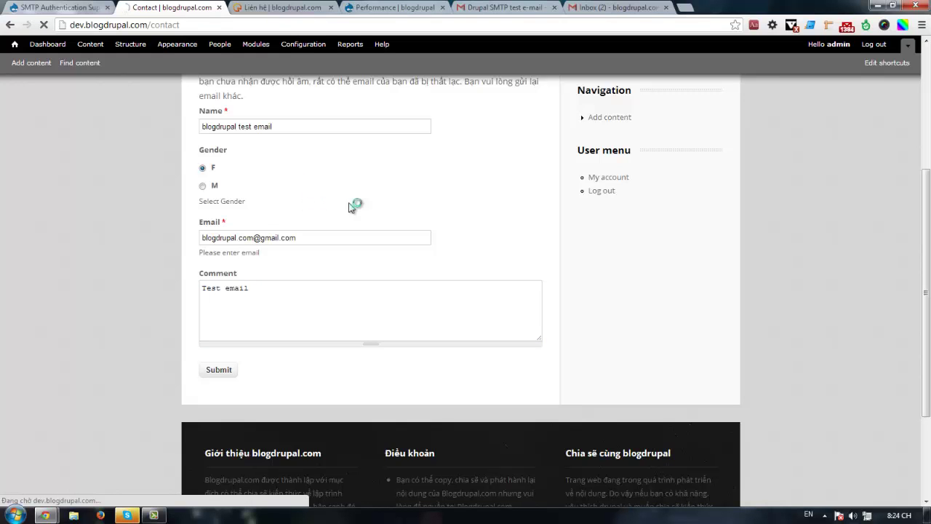
scroll(405, 270, down, 3)
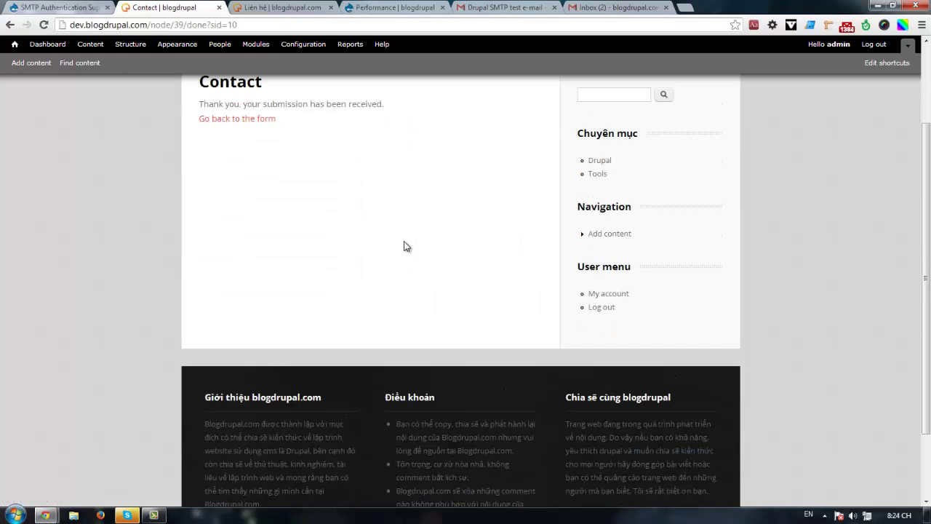
scroll(405, 245, up, 3)
Confirm the Gmail inbox still holds only the SMTP test message, then return to the Contact form.
click(499, 6)
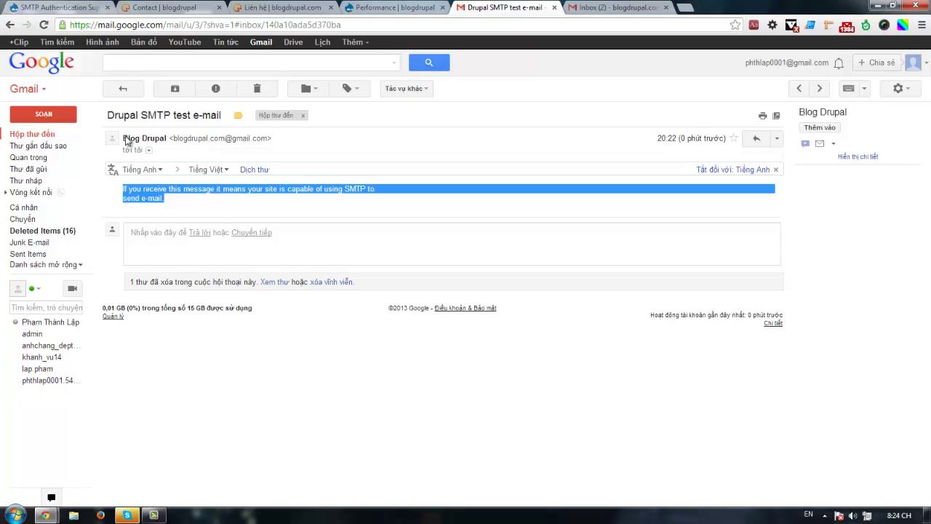
click(34, 136)
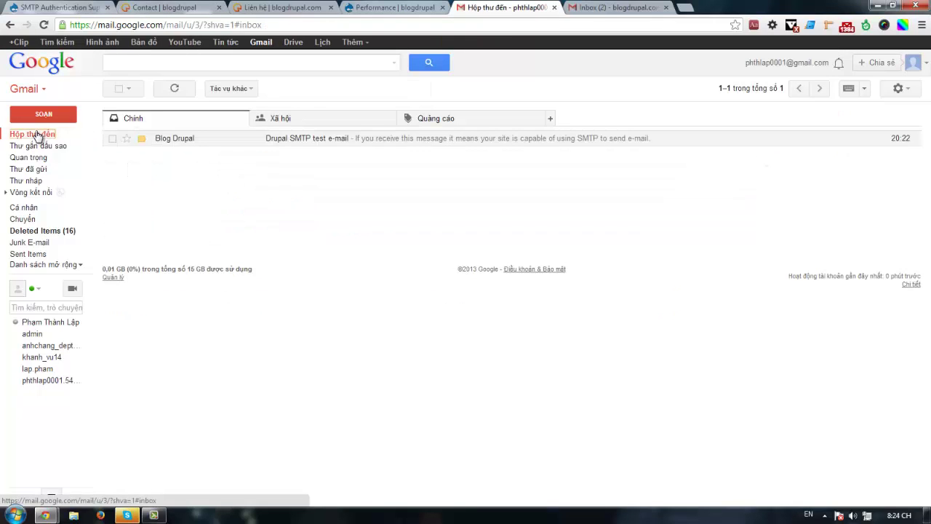
click(197, 6)
click(498, 10)
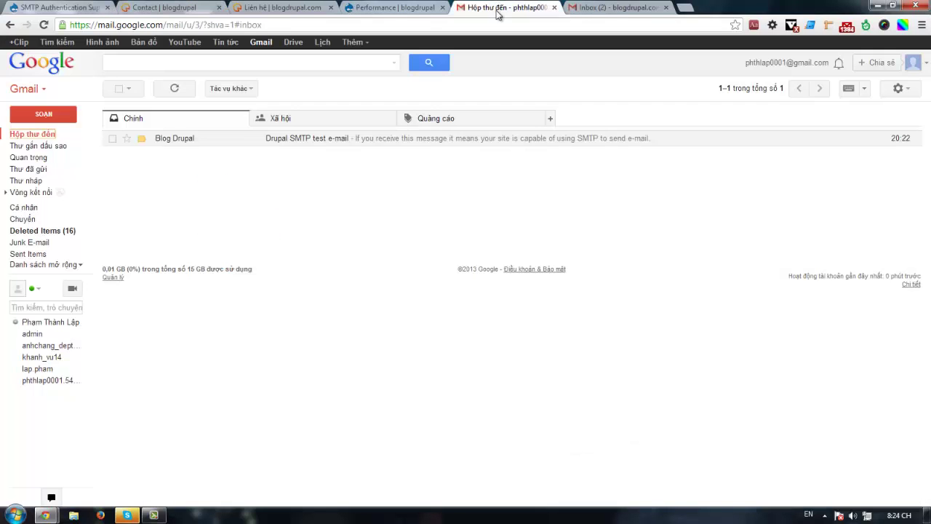
click(160, 7)
click(237, 235)
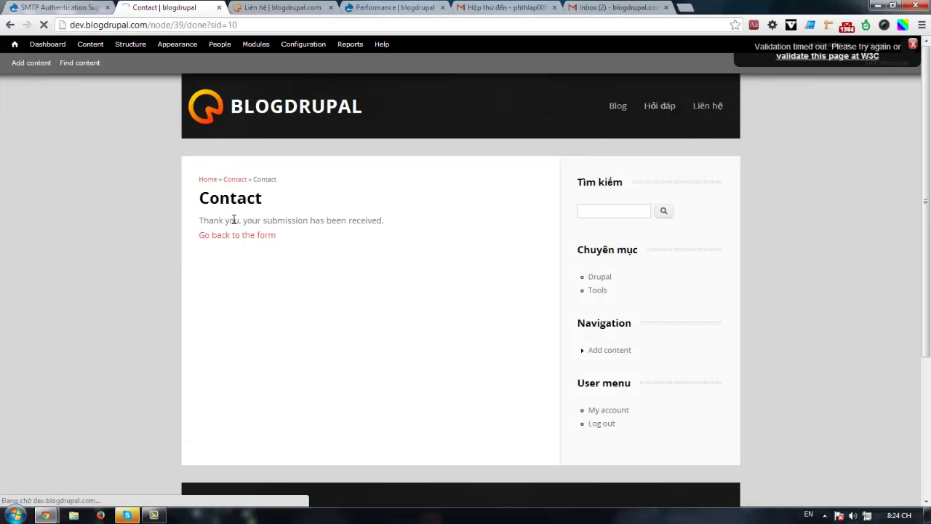
Open the Contact webform Results and look over submissions 10 and 9.
scroll(156, 234, down, 3)
scroll(156, 234, up, 3)
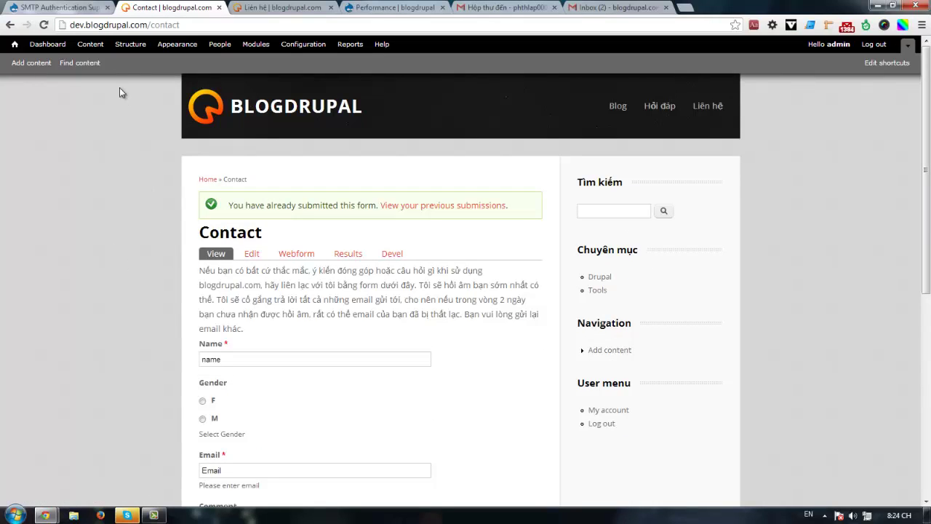
click(338, 258)
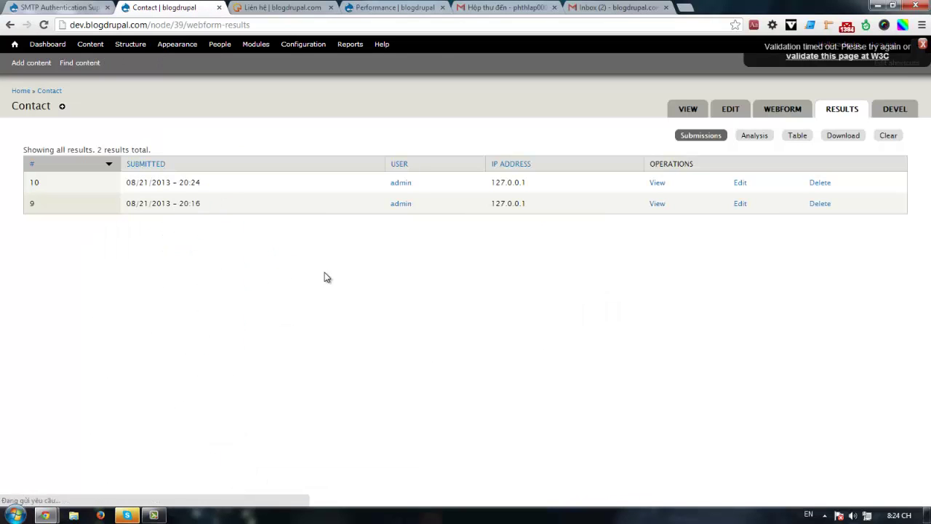
drag(268, 203, 337, 274)
click(378, 247)
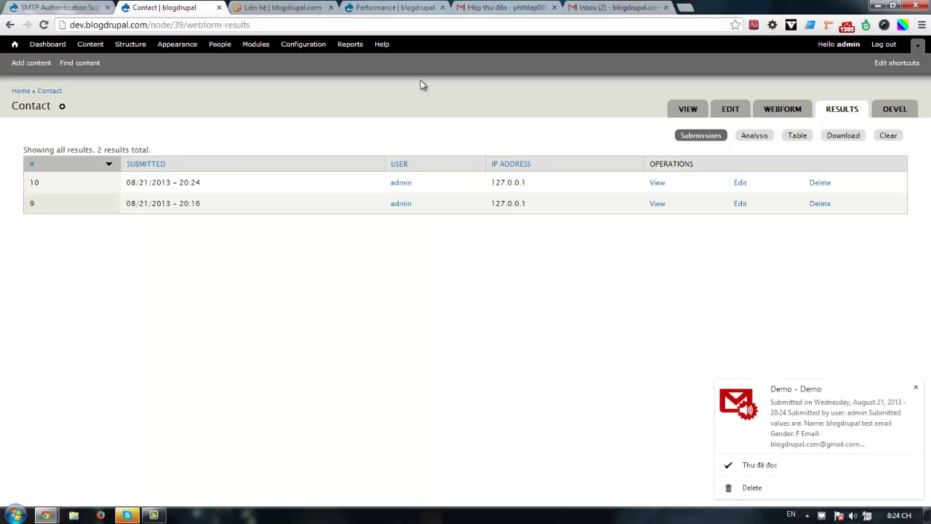
click(502, 7)
Refresh the inbox, open the Demo email, and inspect its Name, Gender F, Email and 'Test email' lines.
click(56, 135)
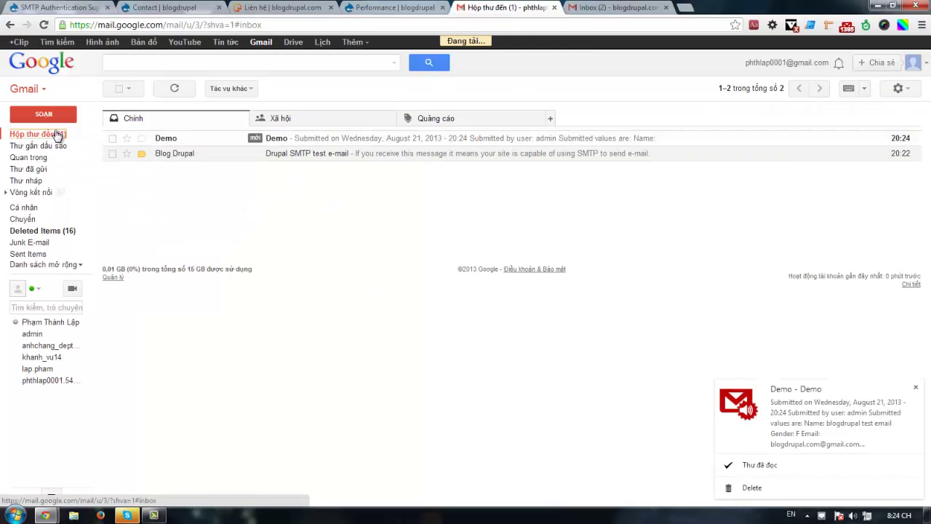
click(268, 140)
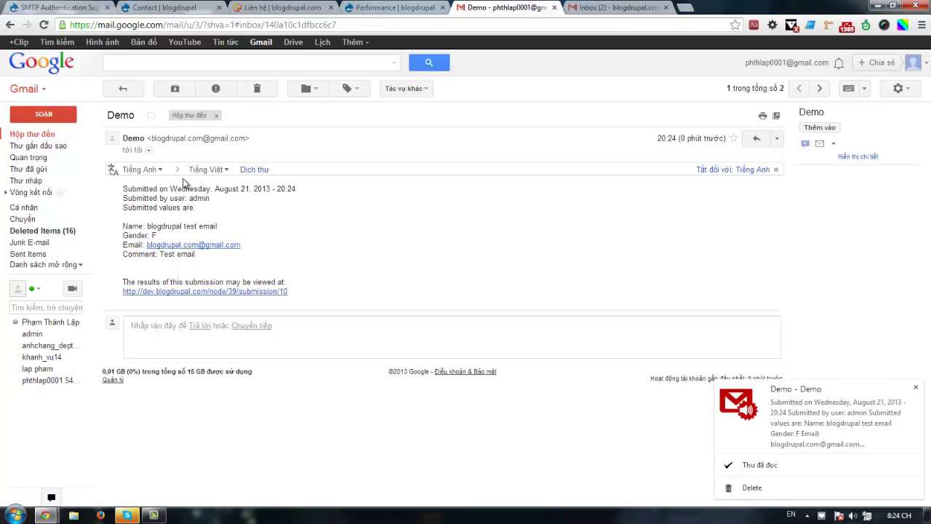
drag(195, 254, 169, 257)
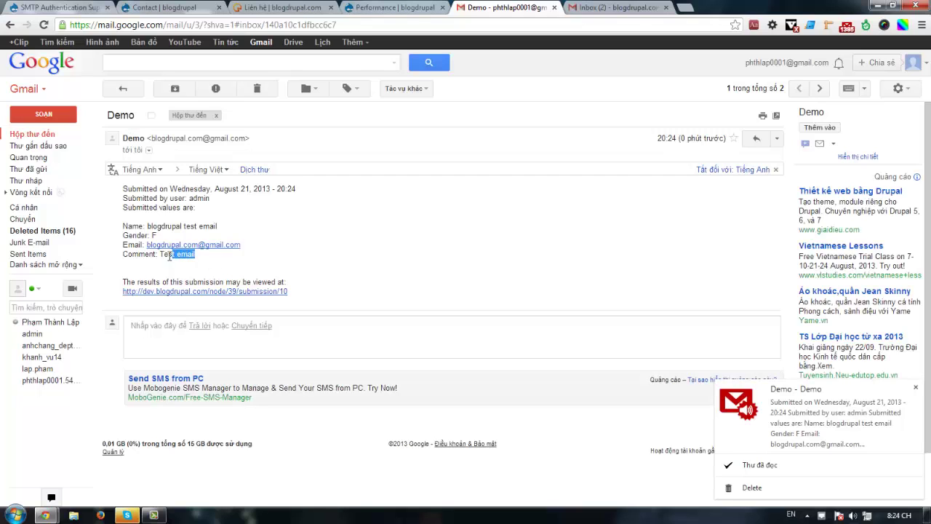
drag(240, 245, 144, 218)
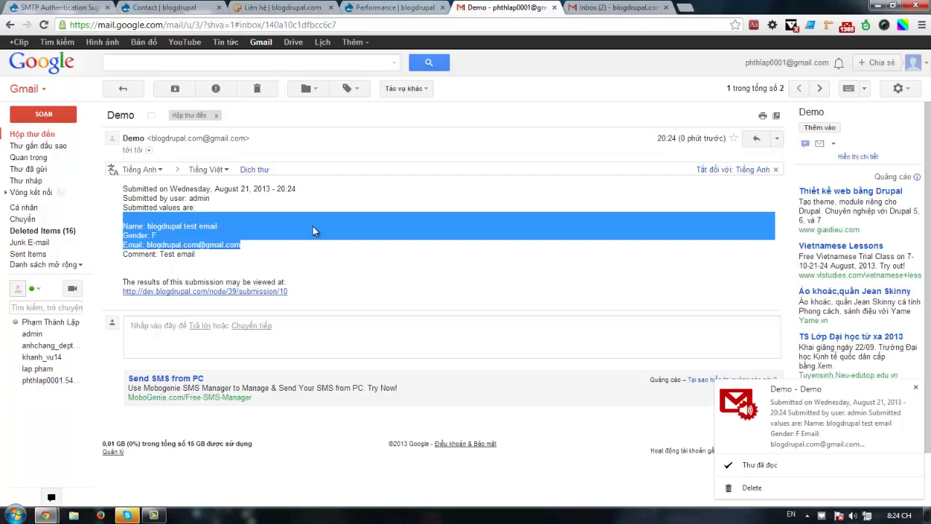
click(237, 227)
triple_click(215, 222)
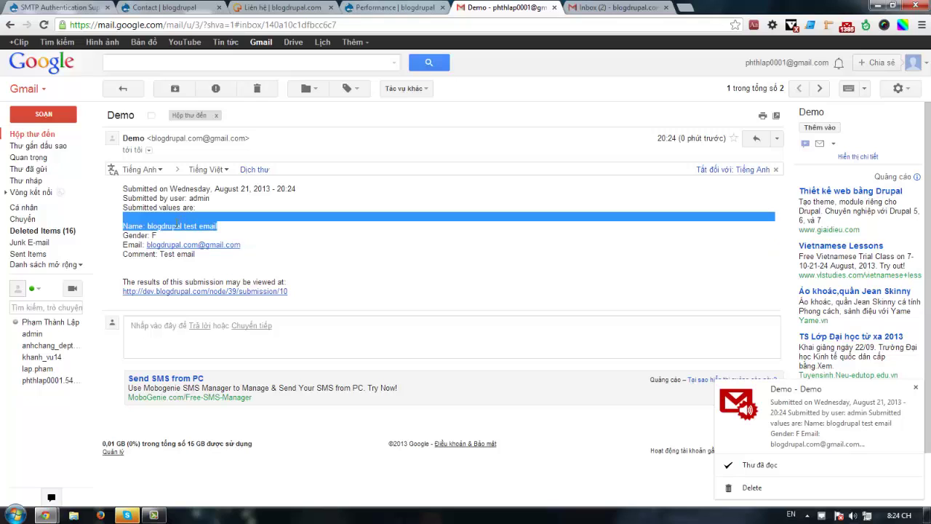
mouse_move(216, 226)
mouse_down()
mouse_move(147, 226)
mouse_move(216, 226)
mouse_up()
click(248, 235)
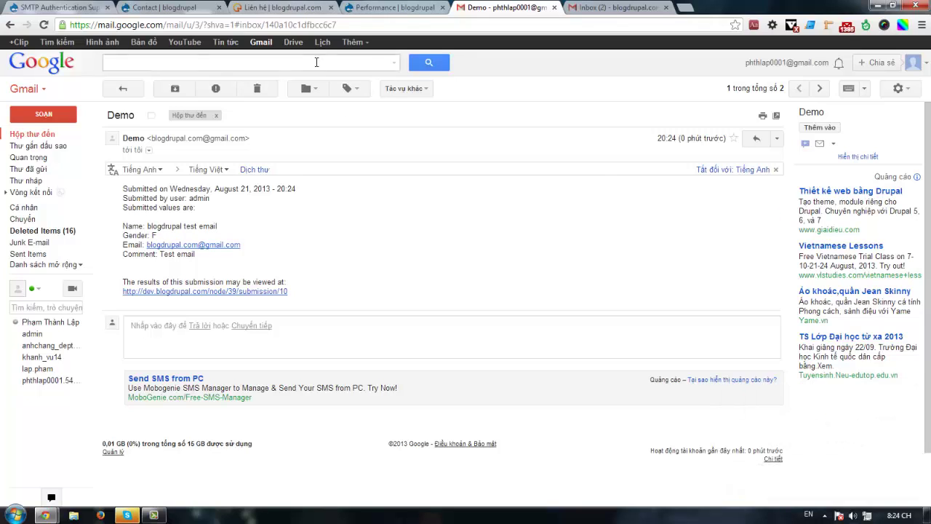
Close the old Liên hệ tab and show the Contact webform's Name, Gender, Email and Comment components.
click(262, 8)
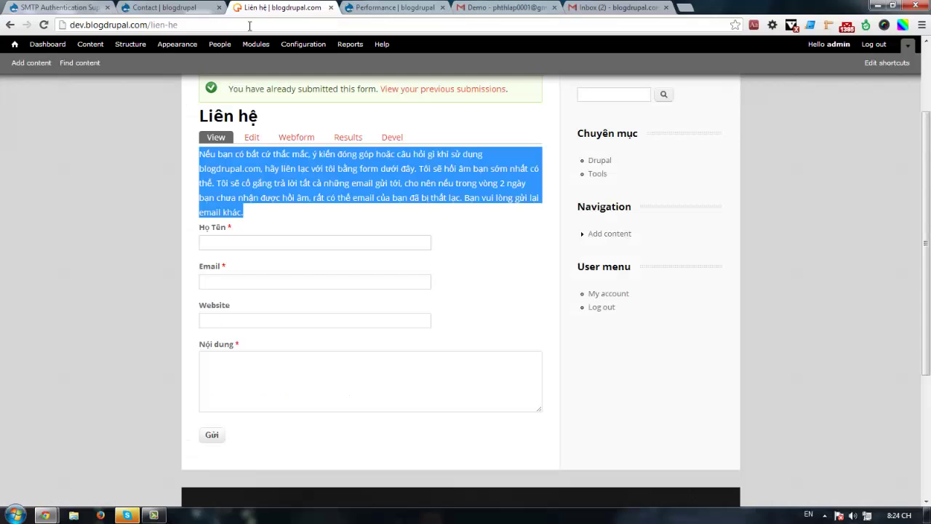
click(297, 138)
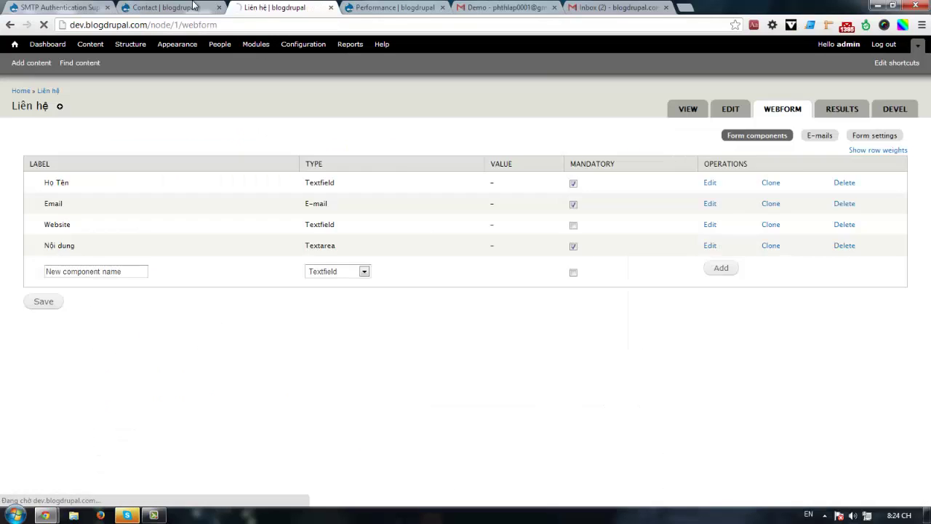
click(204, 8)
click(331, 7)
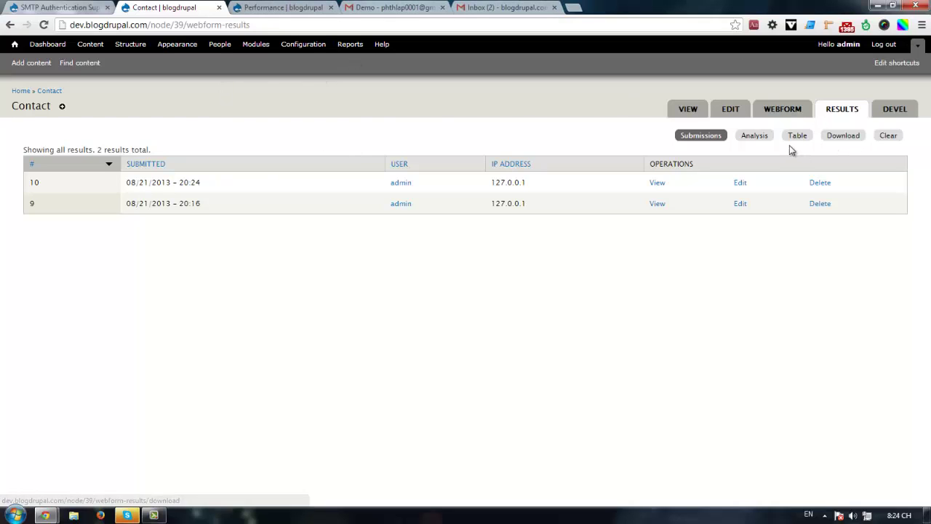
click(783, 109)
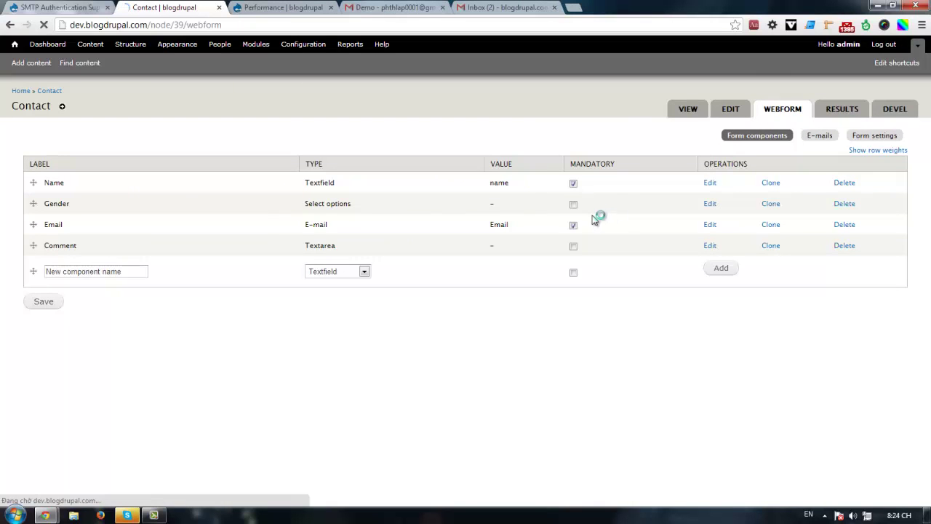
In the Contact webform's Form settings, set redirection to 'No redirect (reload current page)'.
click(872, 137)
scroll(305, 290, down, 3)
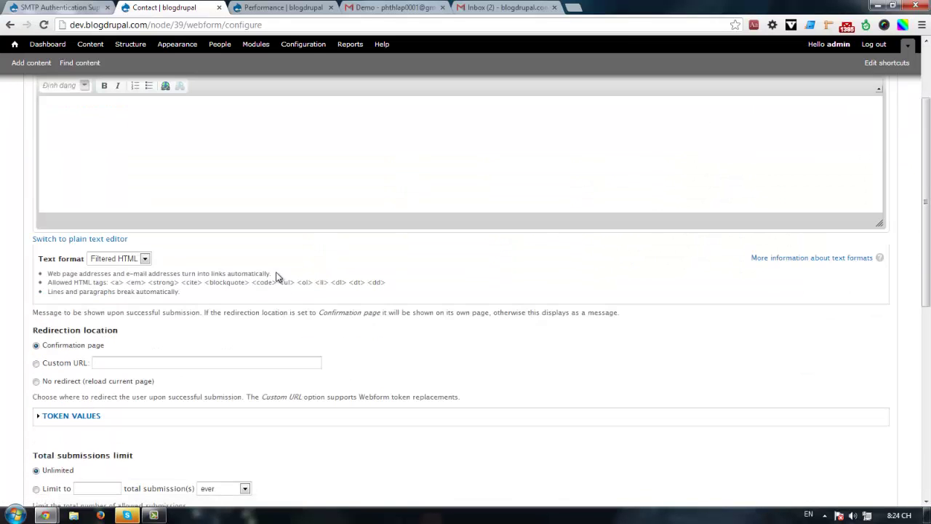
scroll(281, 283, down, 2)
scroll(194, 287, up, 4)
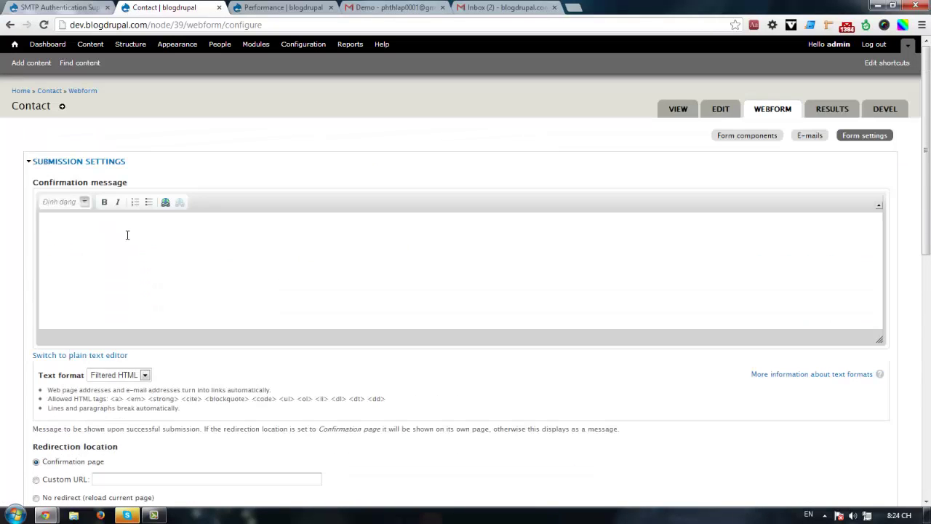
drag(32, 183, 156, 235)
click(155, 240)
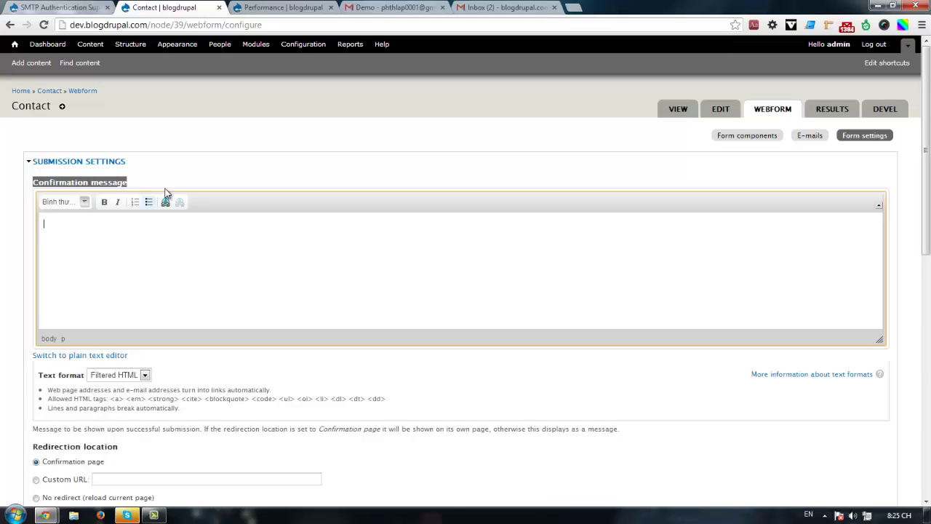
click(100, 251)
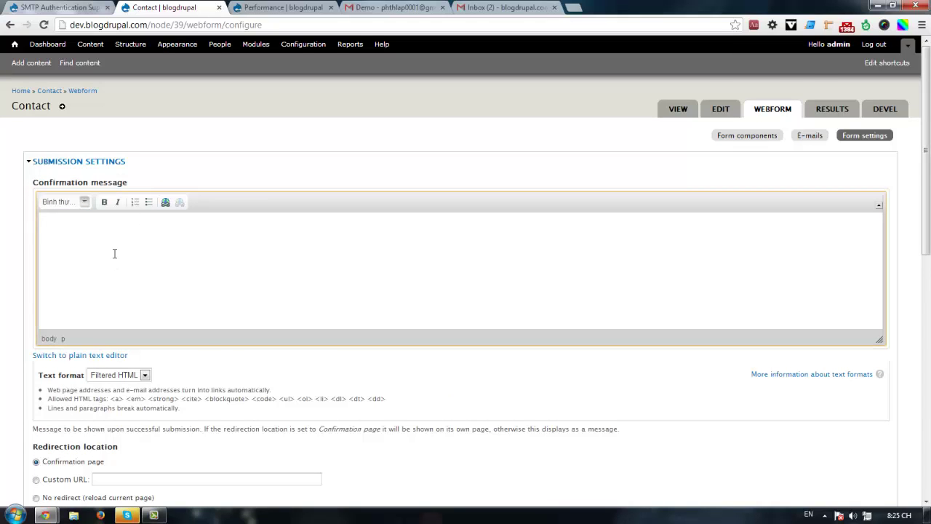
scroll(114, 247, down, 1)
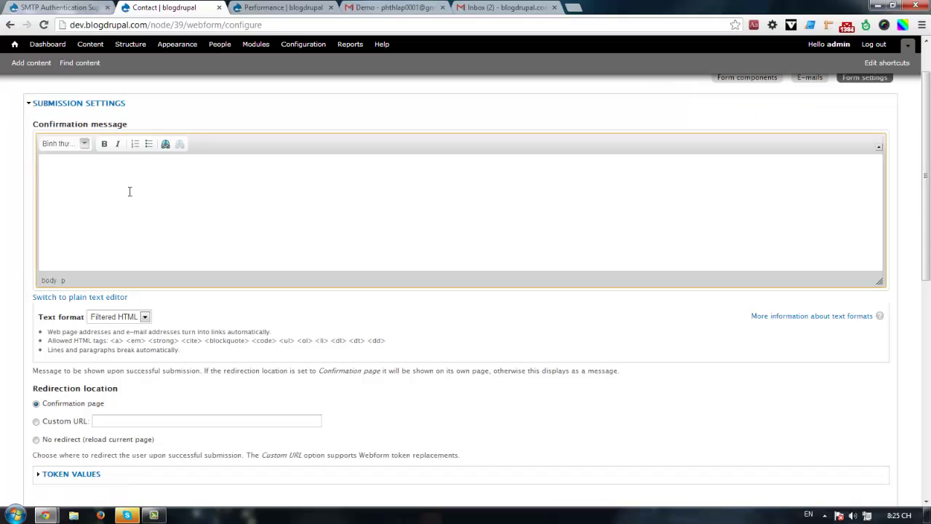
scroll(119, 179, down, 2)
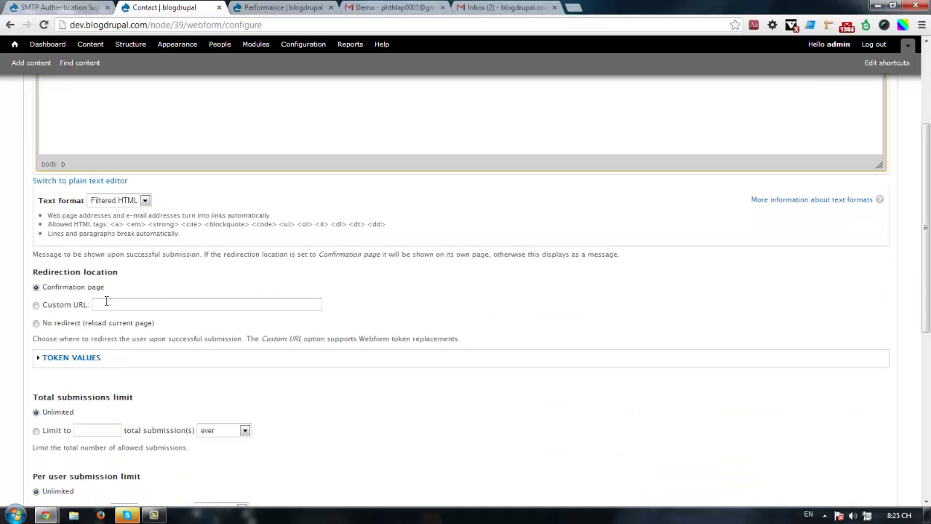
click(86, 281)
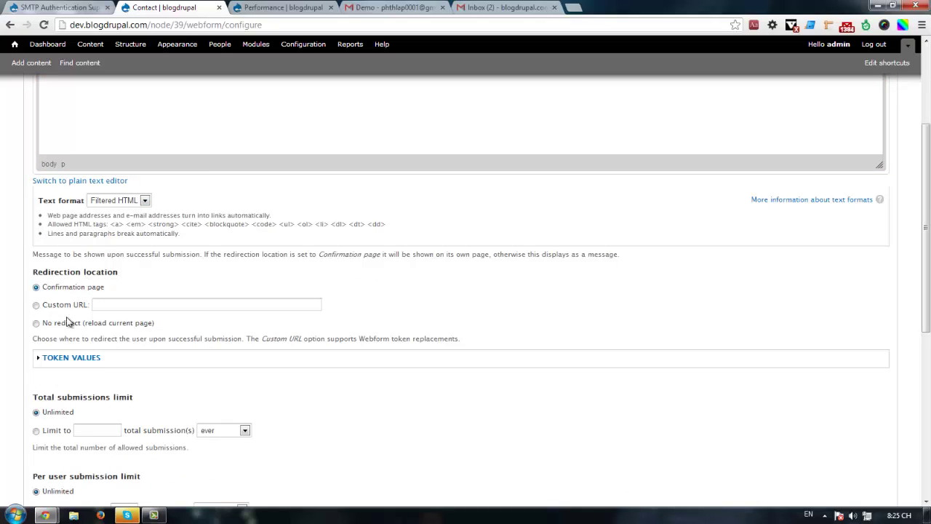
scroll(71, 320, down, 1)
click(56, 266)
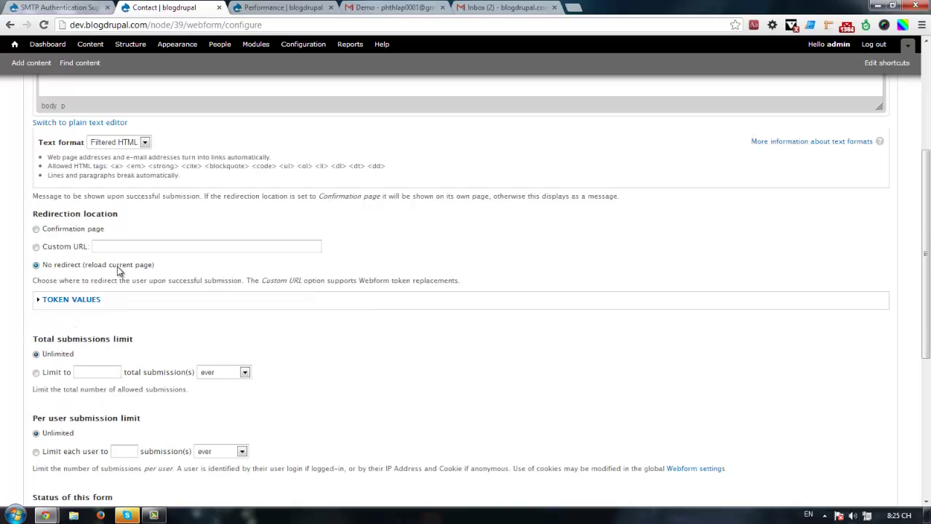
Expand Advanced settings and save the Contact webform configuration.
scroll(114, 271, down, 1)
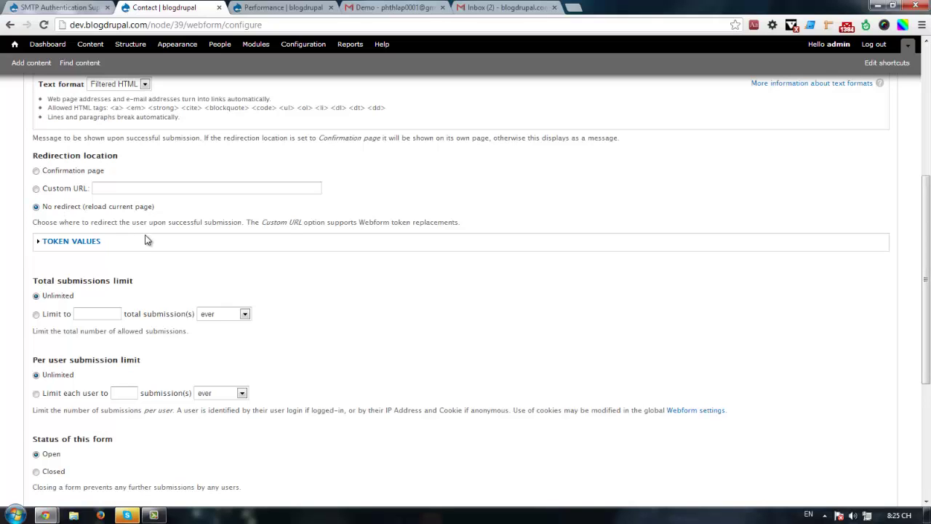
scroll(207, 235, down, 3)
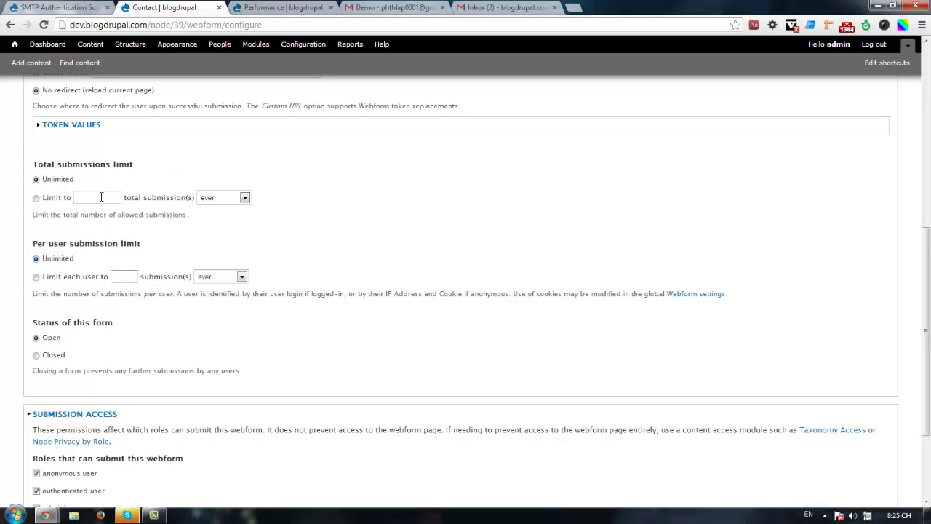
scroll(169, 304, down, 3)
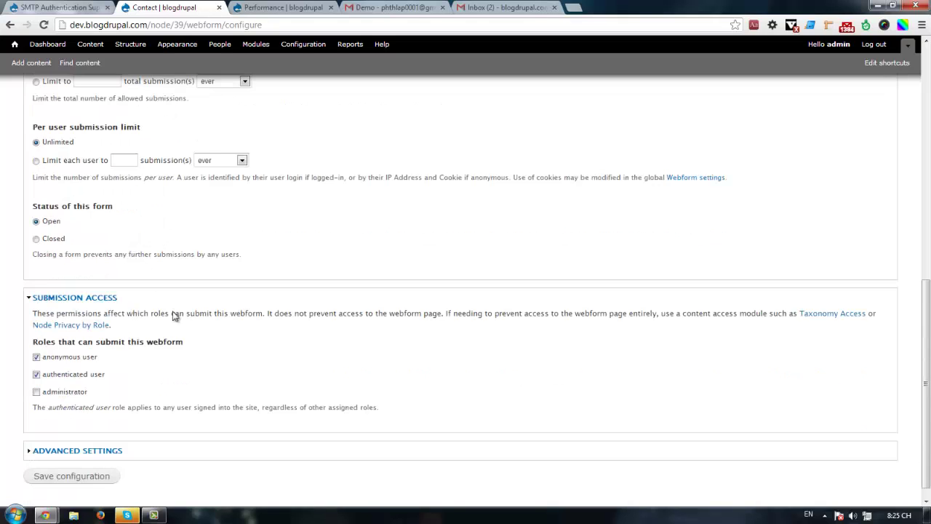
scroll(176, 316, up, 3)
scroll(138, 285, down, 3)
scroll(167, 287, down, 1)
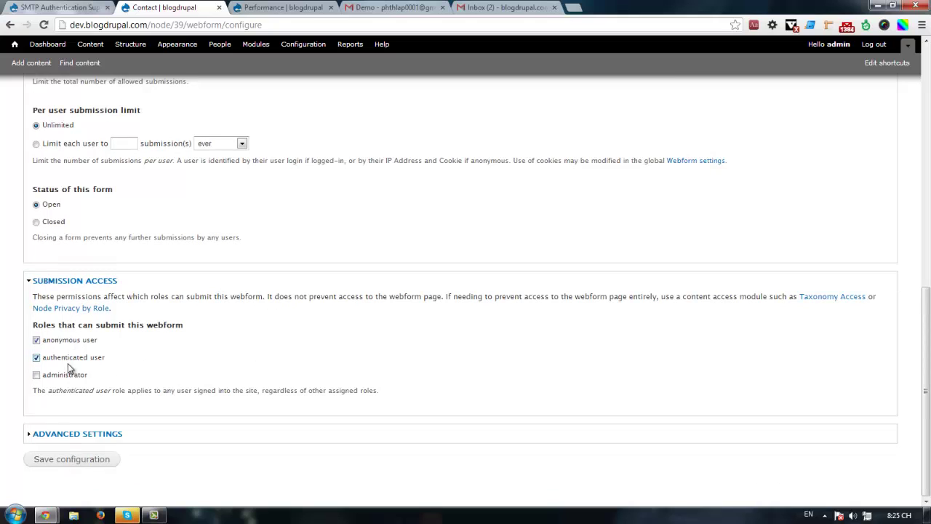
click(83, 434)
scroll(226, 339, down, 1)
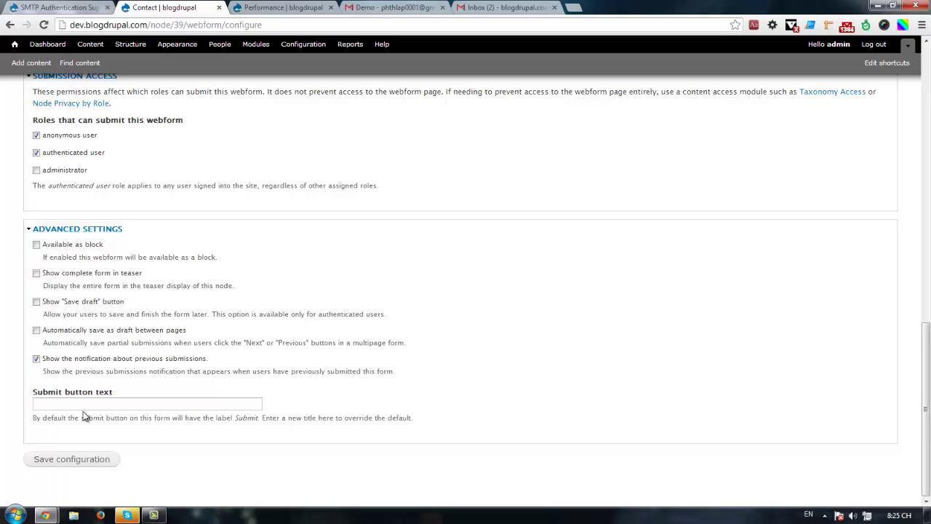
scroll(134, 434, up, 3)
scroll(232, 332, up, 9)
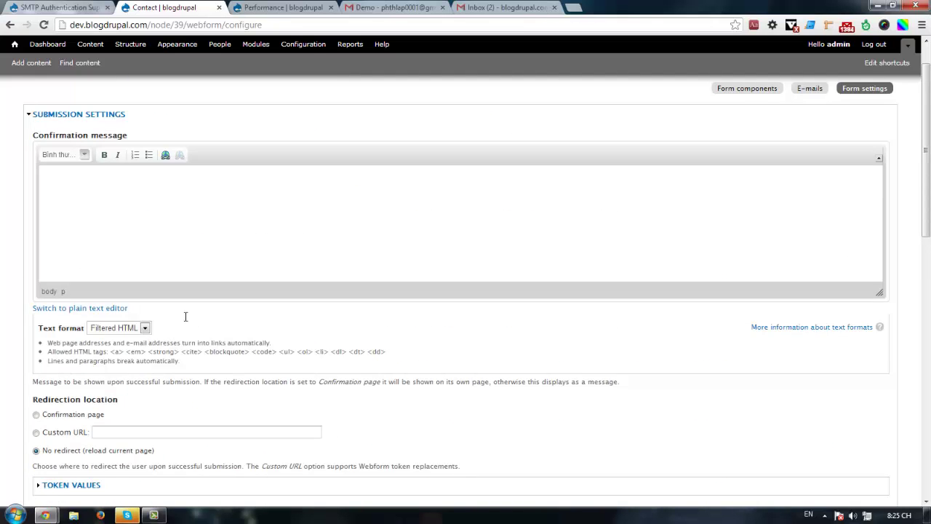
scroll(175, 317, down, 8)
scroll(163, 317, down, 4)
click(72, 458)
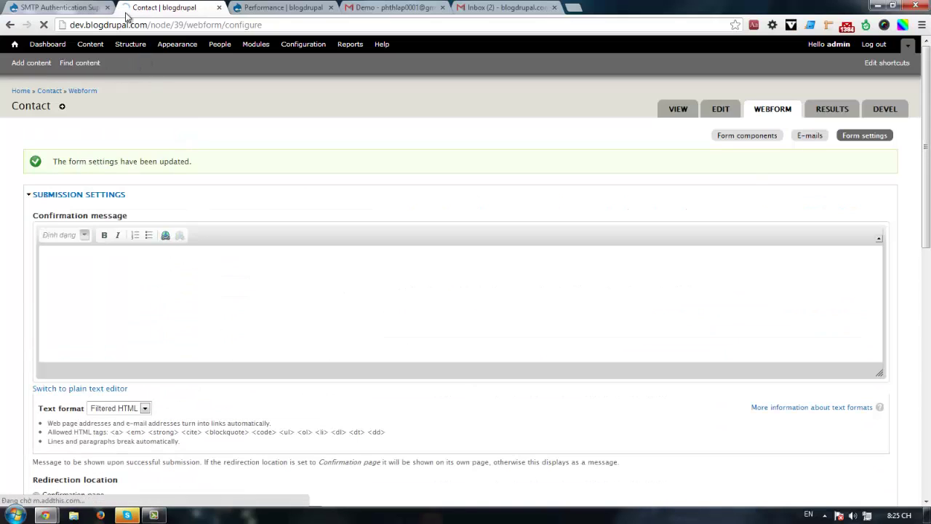
Submit a test Contact entry using the saved Gmail address and the comment 'asdadad'.
click(661, 110)
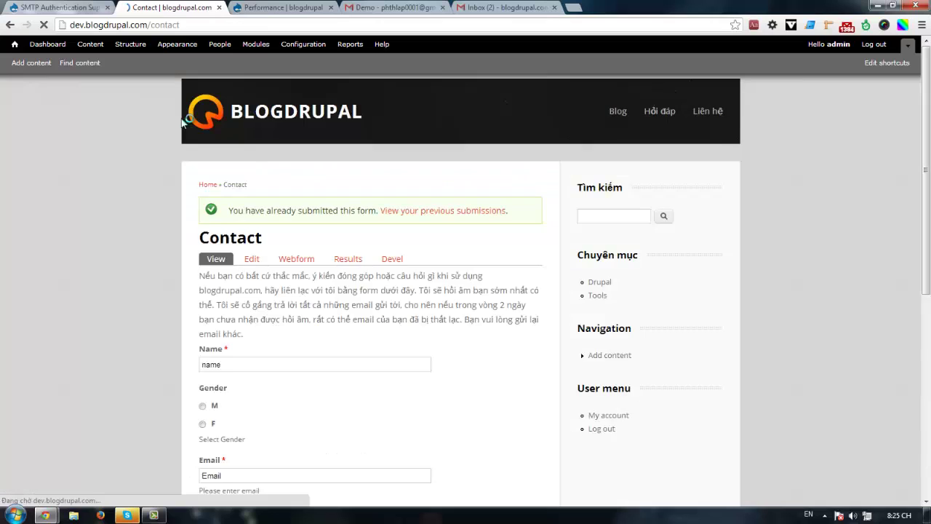
scroll(113, 227, down, 3)
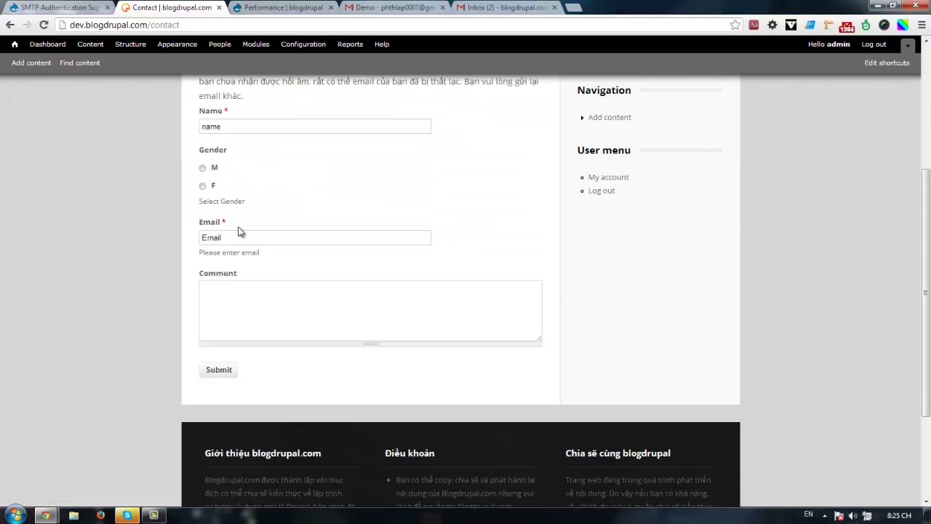
click(242, 129)
click(235, 237)
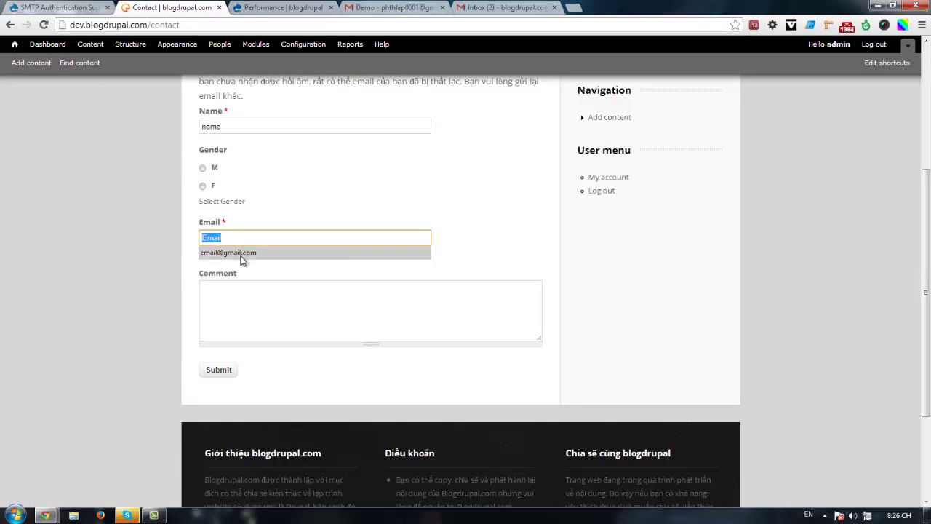
click(245, 254)
click(244, 287)
text(asdadad)
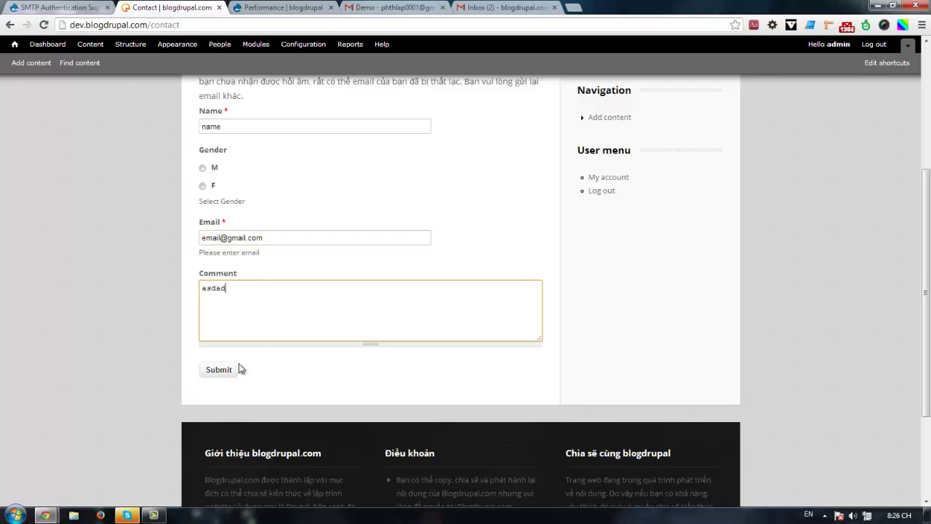
click(228, 374)
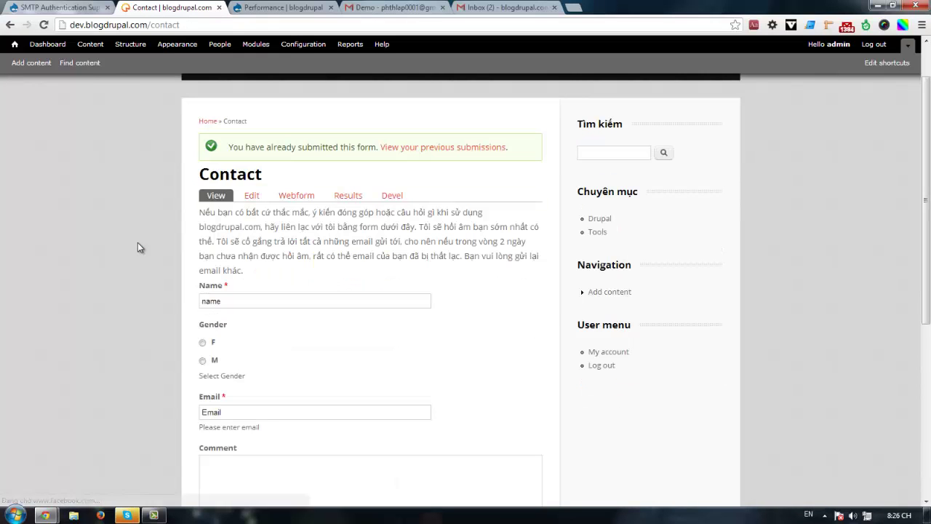
Scroll through the reloaded Contact page to confirm the form came back empty after submission.
scroll(141, 258, down, 4)
scroll(141, 257, up, 3)
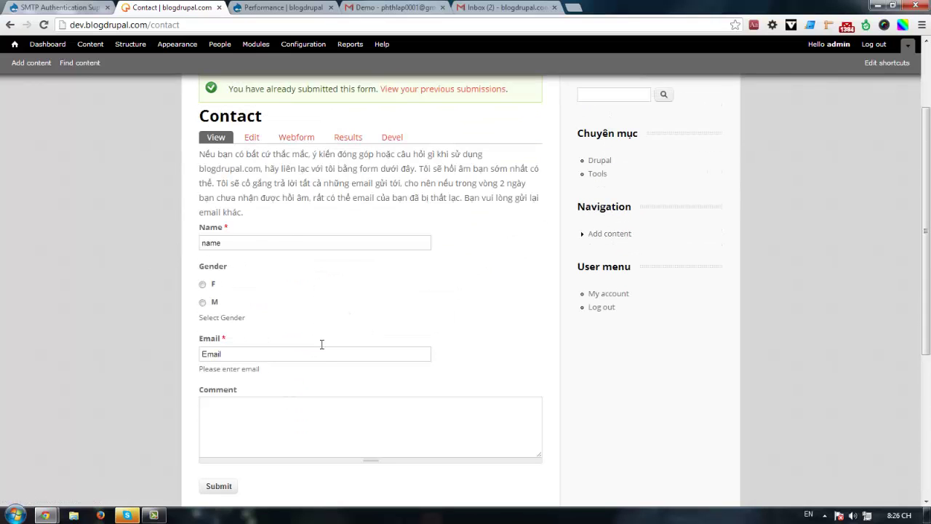
scroll(322, 344, up, 2)
scroll(322, 378, down, 1)
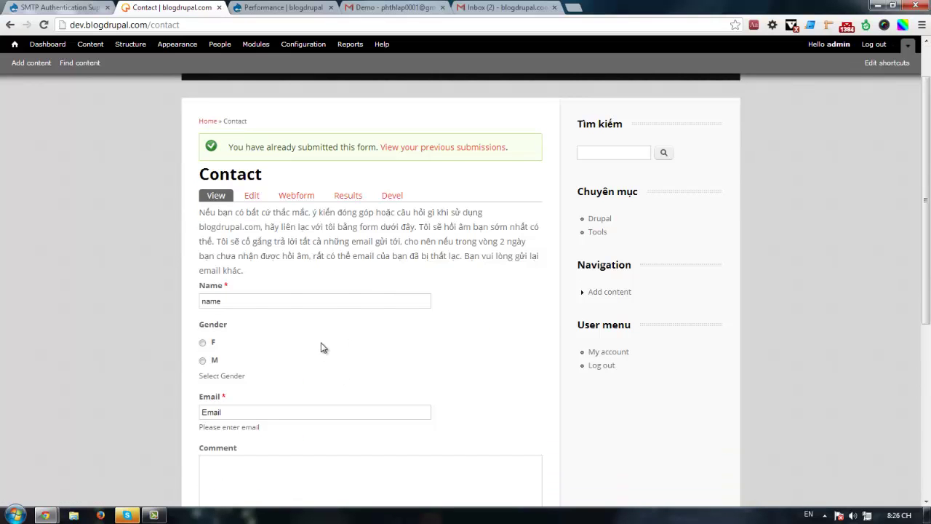
scroll(323, 347, up, 2)
scroll(283, 324, down, 3)
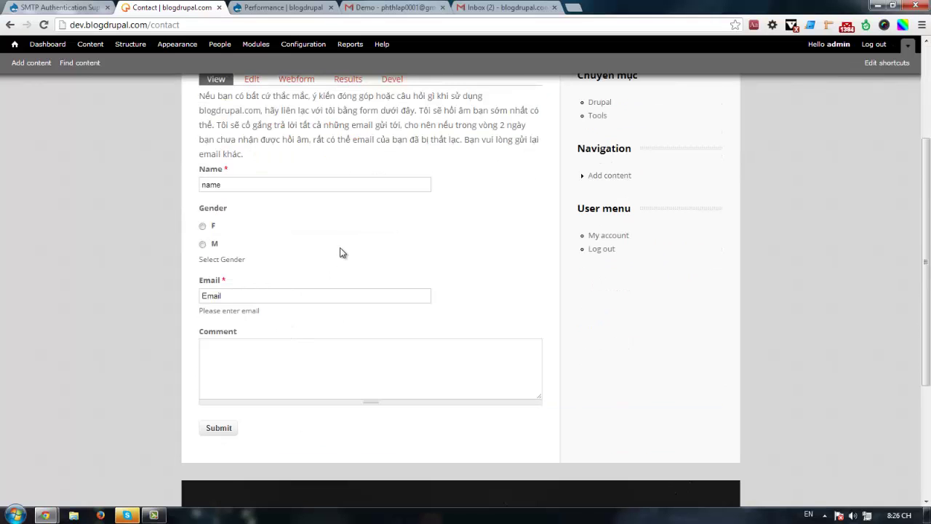
scroll(341, 252, down, 3)
scroll(339, 301, up, 5)
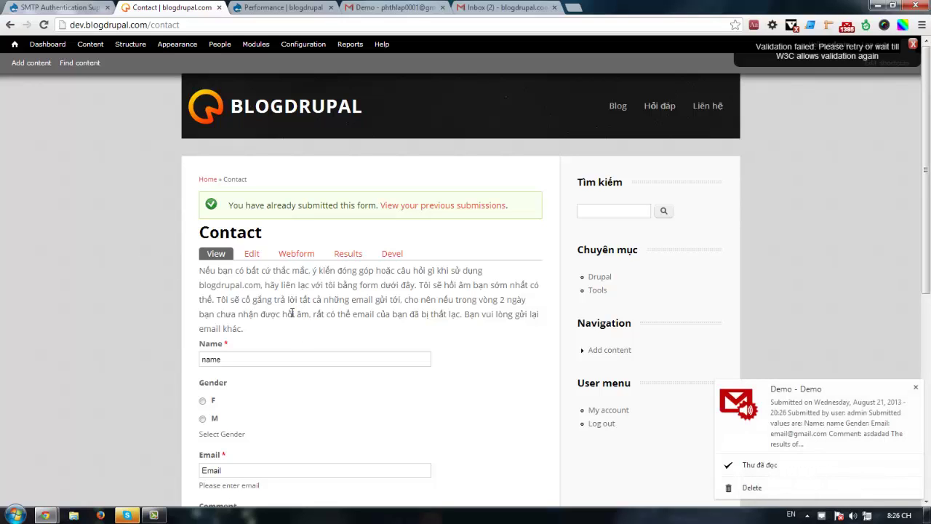
scroll(327, 333, down, 3)
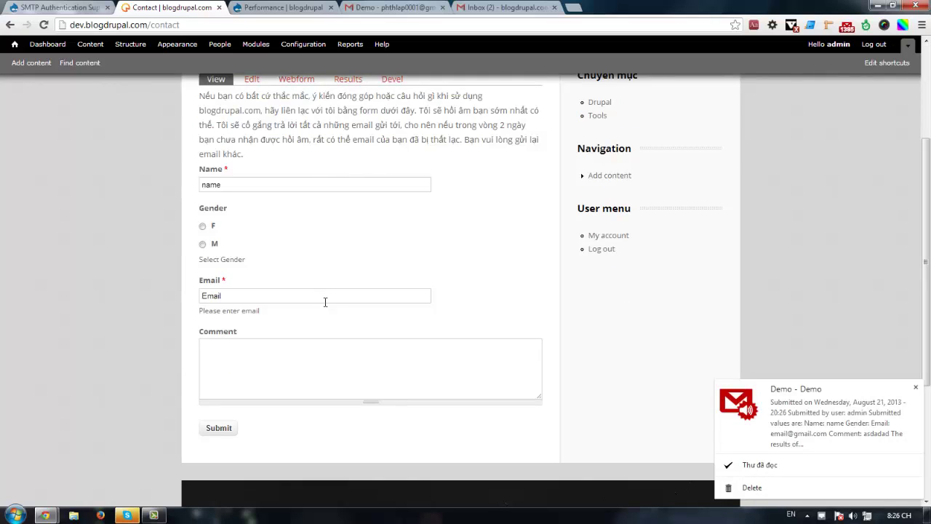
scroll(378, 298, up, 3)
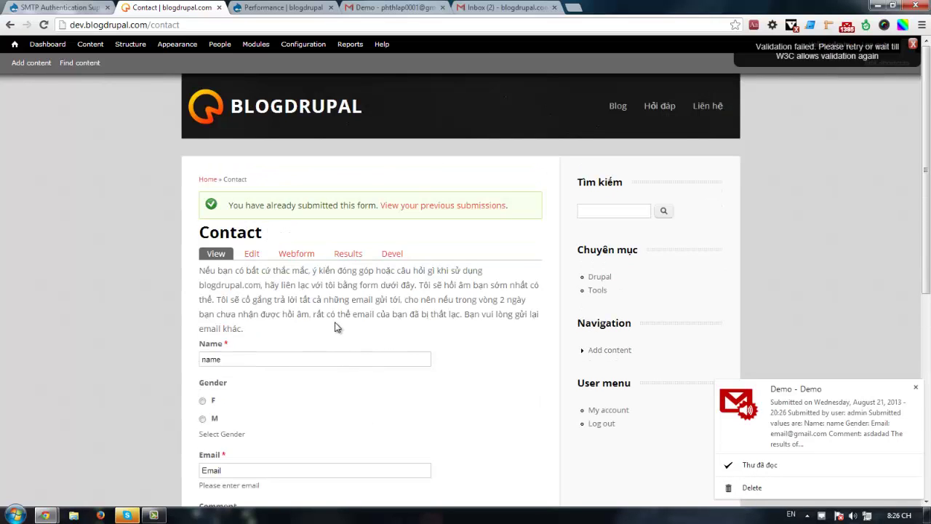
scroll(306, 328, down, 2)
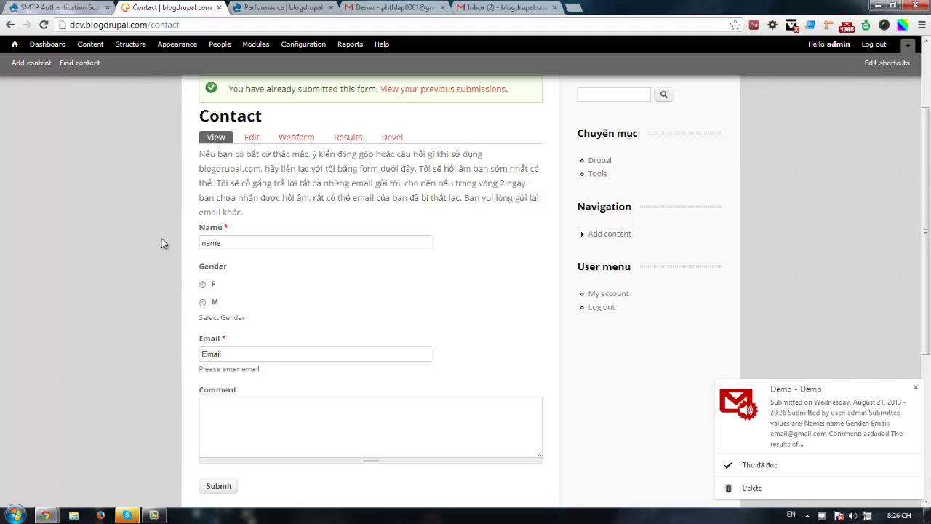
scroll(160, 266, down, 1)
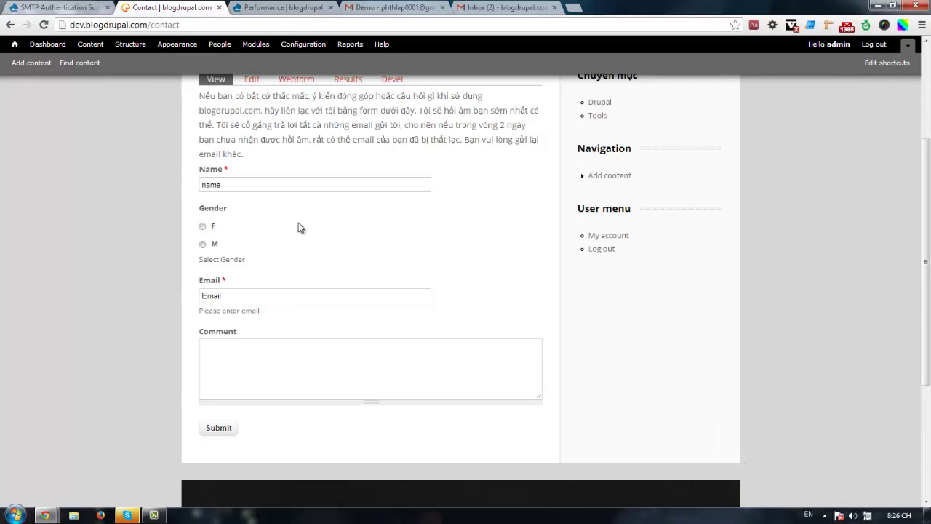
scroll(340, 256, down, 2)
scroll(343, 251, up, 2)
scroll(349, 255, up, 1)
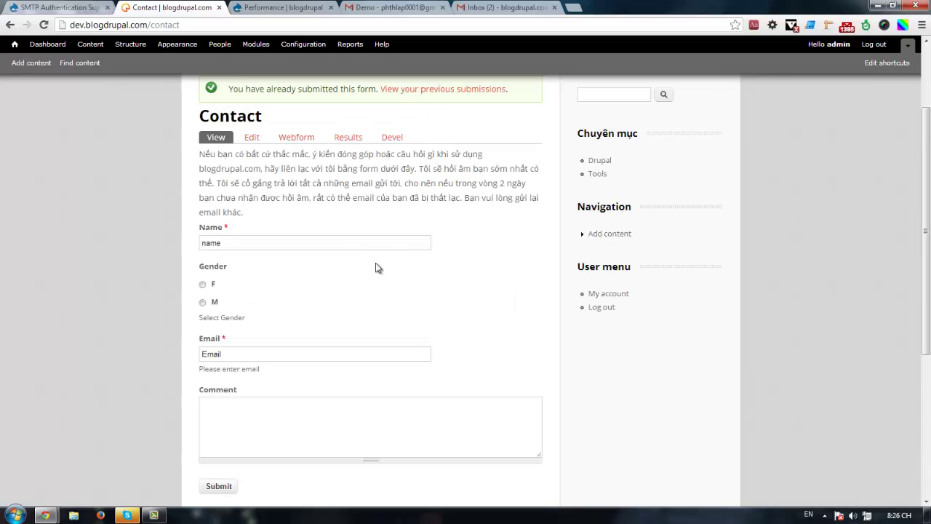
scroll(393, 259, down, 1)
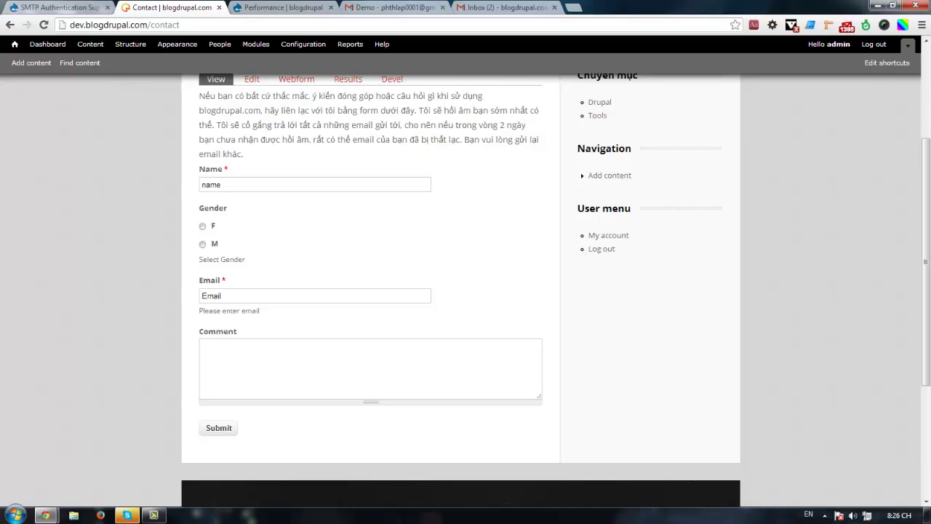